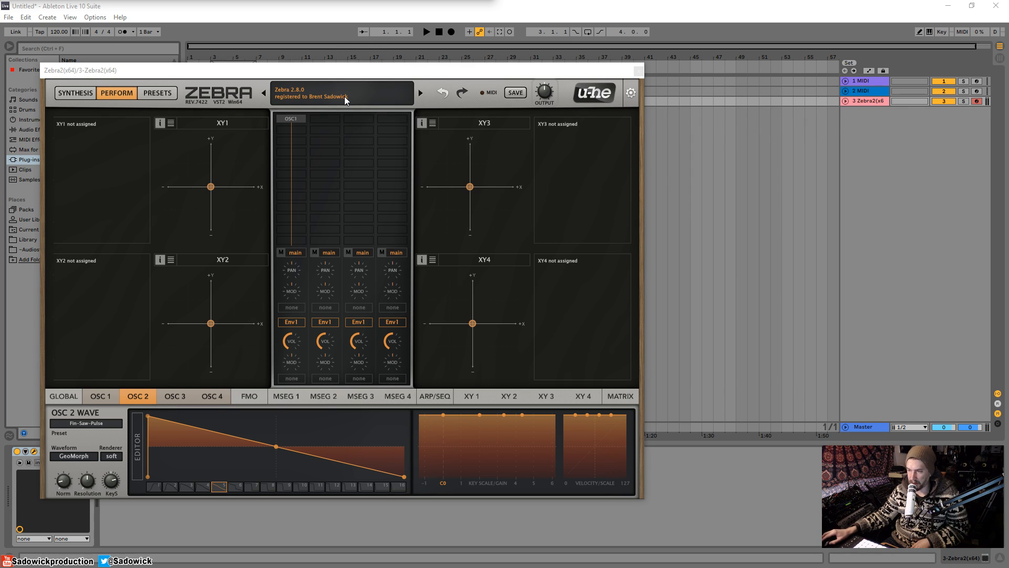
Step: View the Synthesis, Perform and Presets pages of the plug-in in turn, ending on the Synthesis page
drag(315, 72, 331, 77)
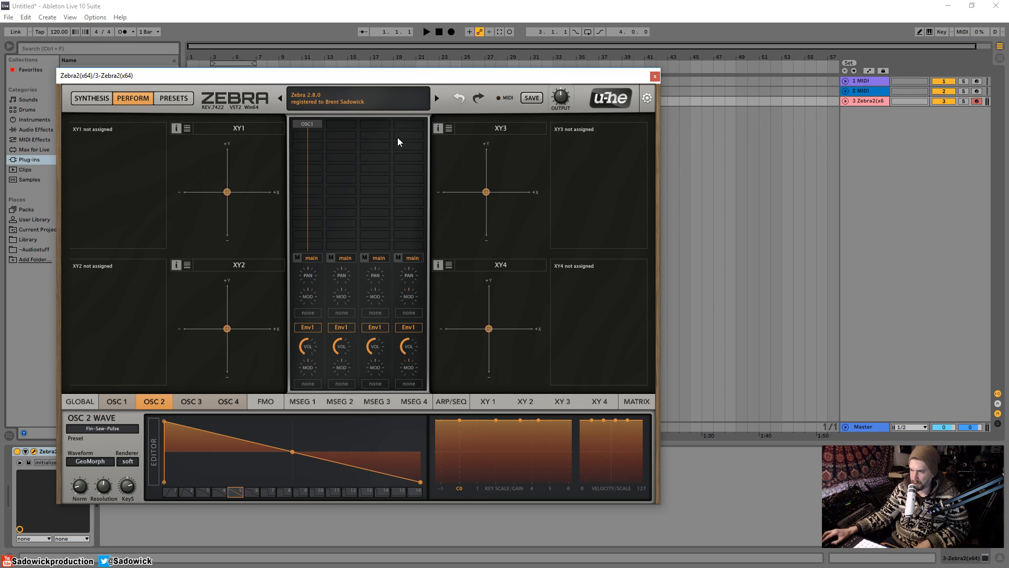
drag(415, 75, 413, 66)
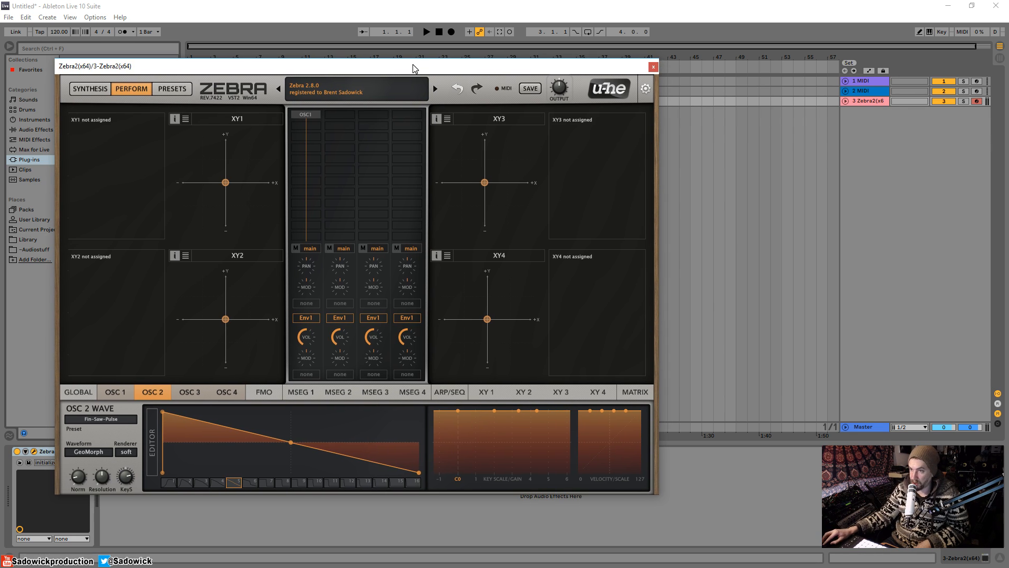
click(90, 89)
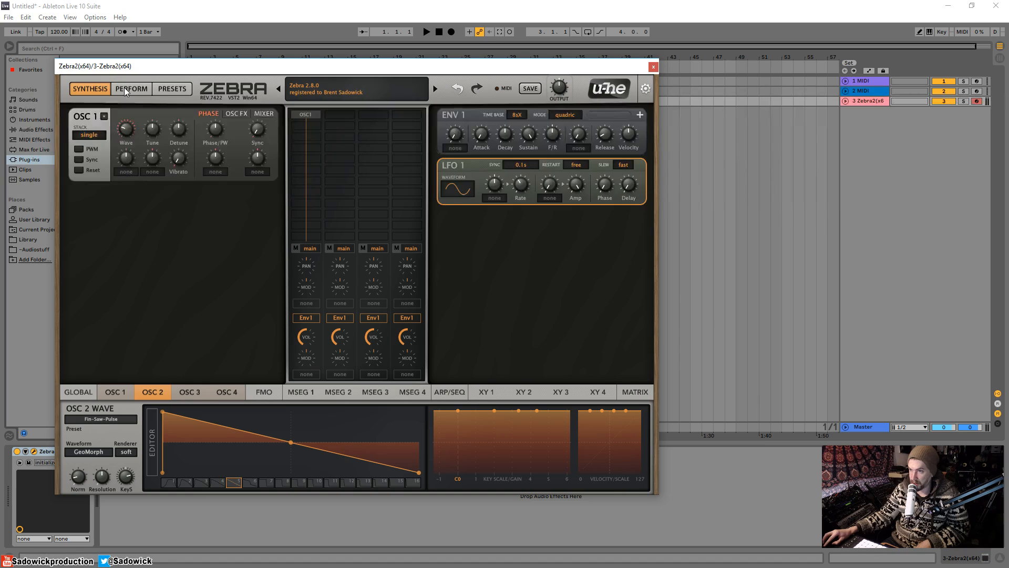
click(125, 88)
click(179, 89)
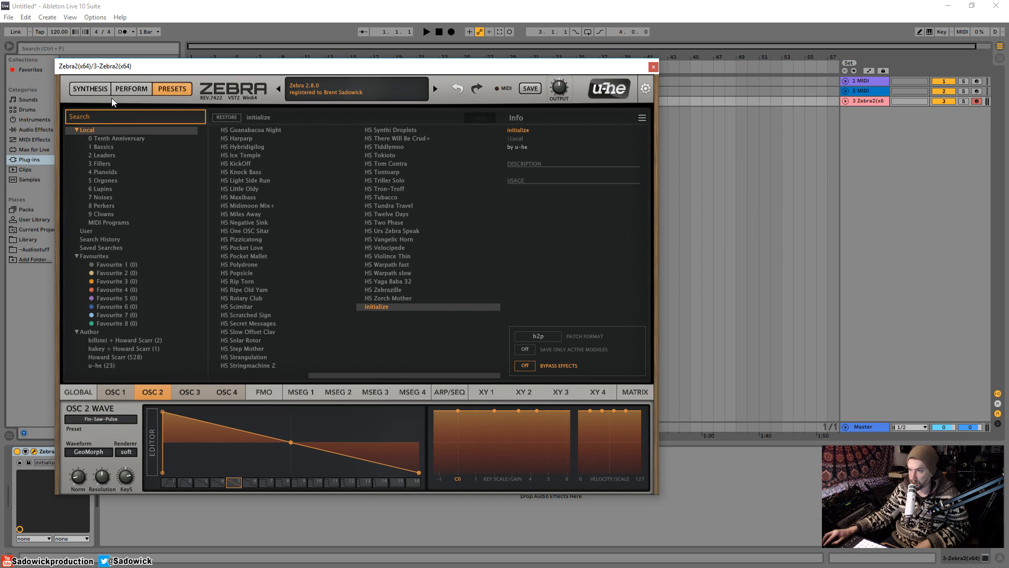
click(92, 87)
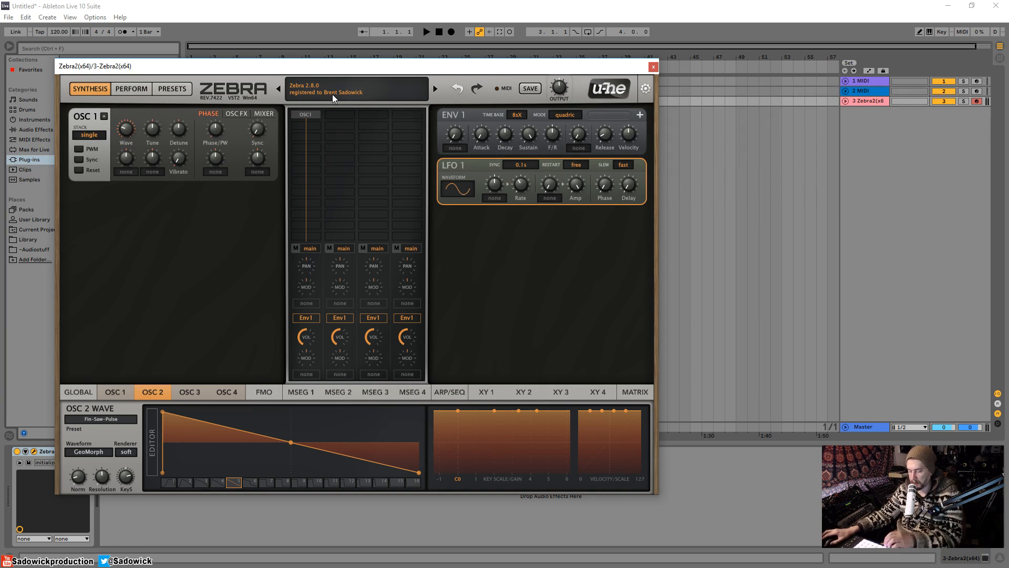
Step: Examine the first lane's output routing options and its volume modulation depth control in the central grid
drag(331, 70, 340, 69)
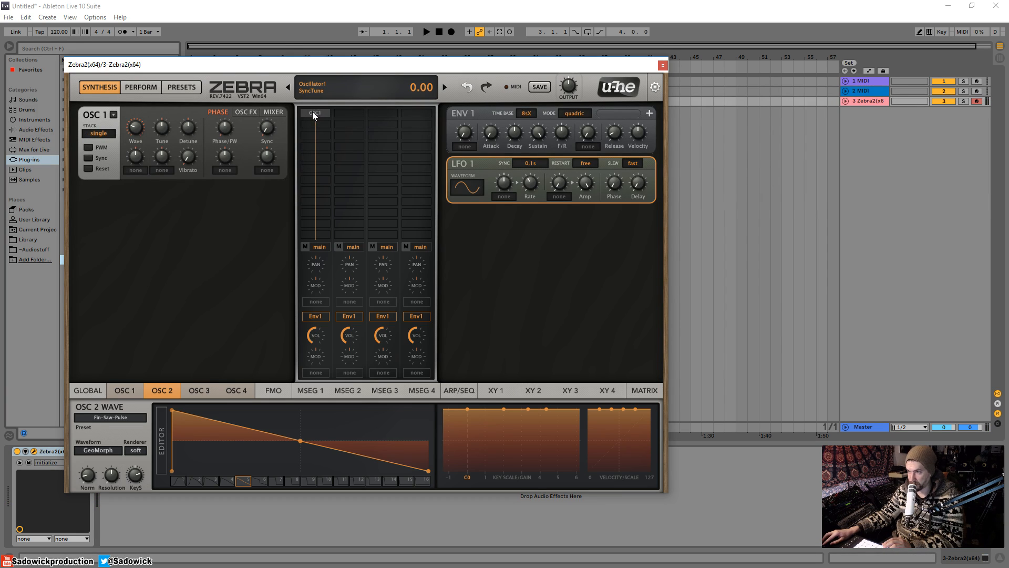
click(318, 247)
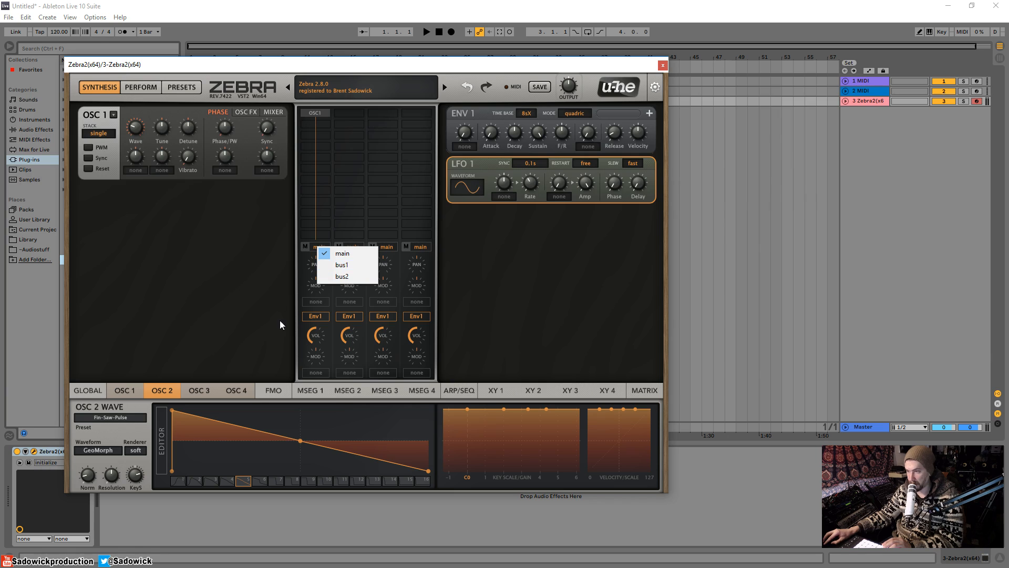
click(275, 293)
mouse_move(319, 361)
mouse_down()
mouse_move(315, 322)
mouse_move(301, 392)
mouse_move(319, 345)
mouse_up()
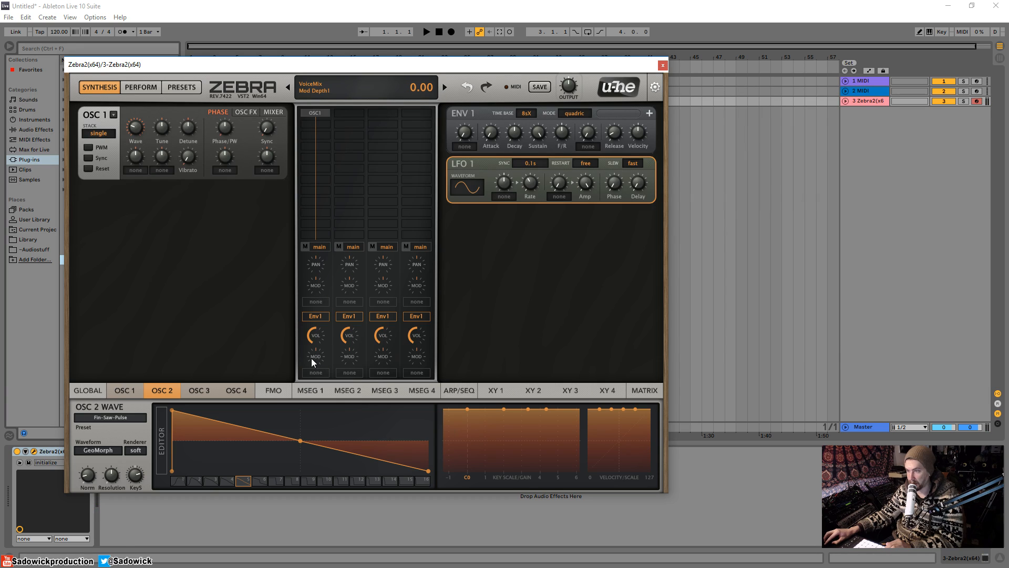
Step: Insert VCF1 below OSC1 in the first lane and alternate the selection between the two modules
click(310, 134)
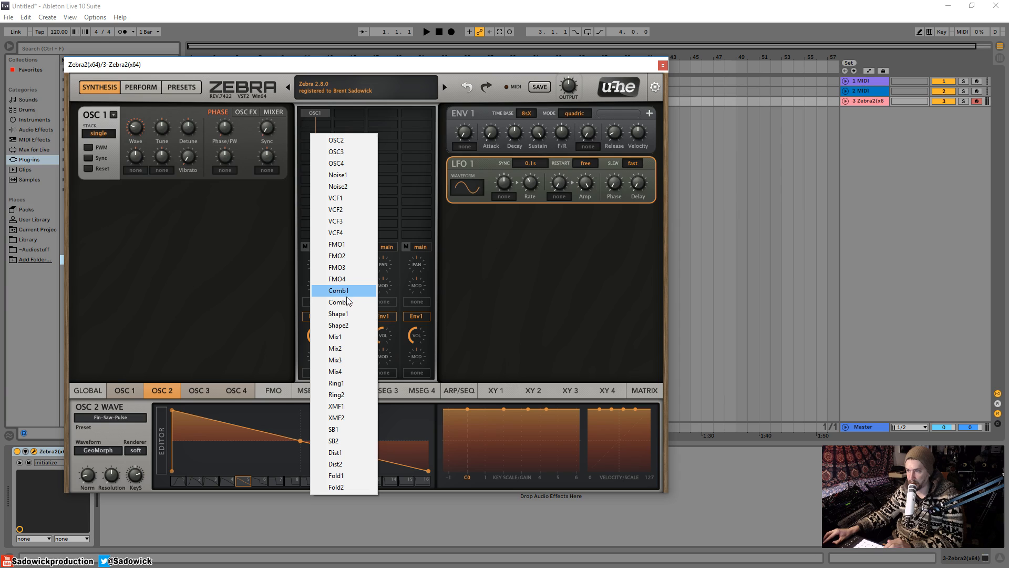
click(345, 199)
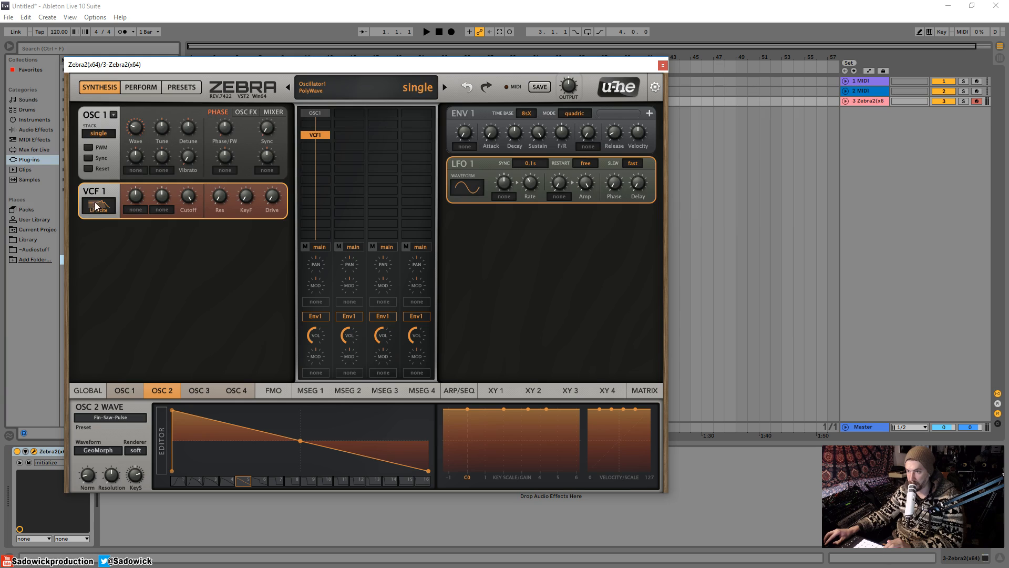
click(314, 112)
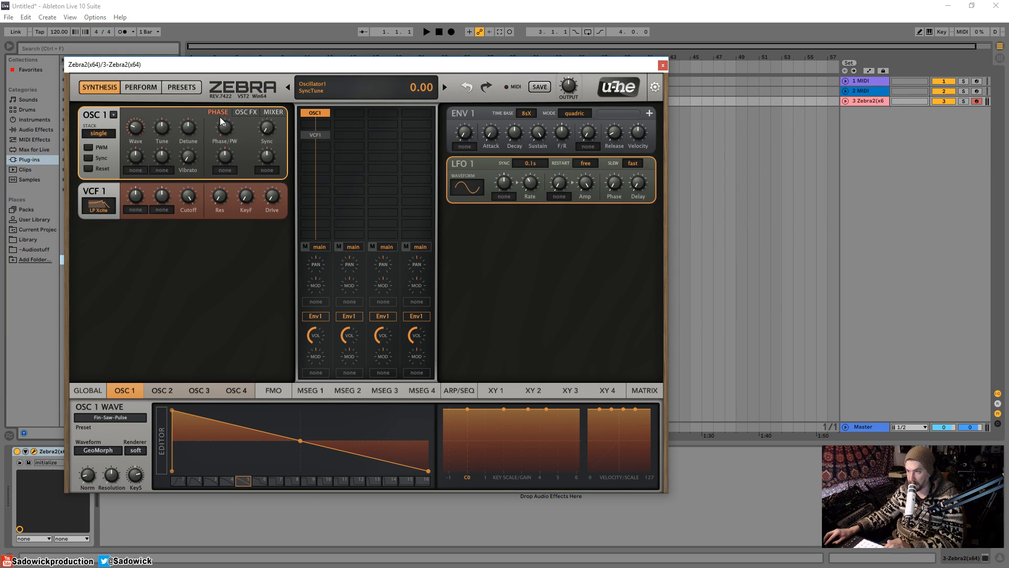
click(313, 134)
click(317, 113)
click(317, 135)
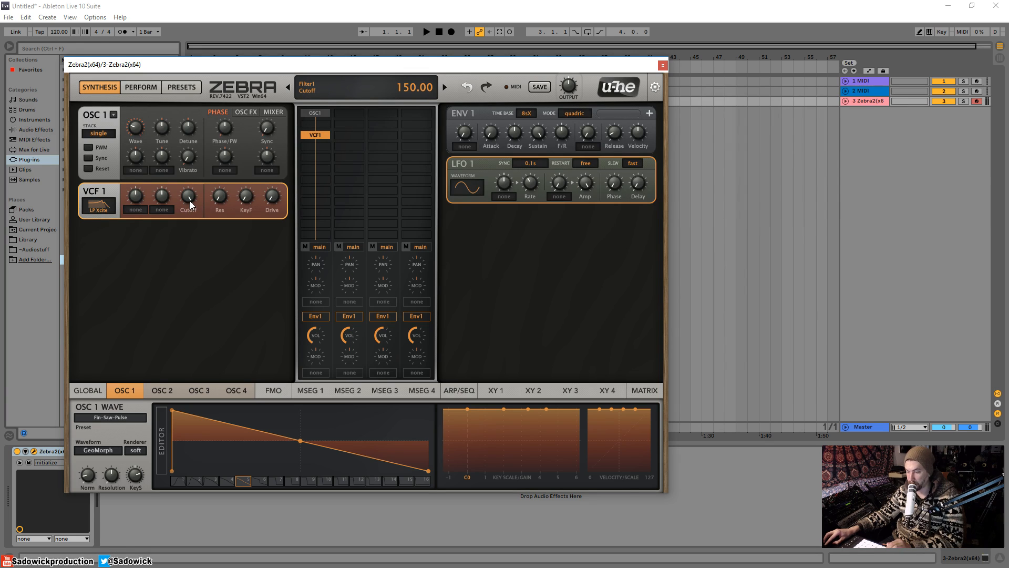
Step: Sweep VCF1's cutoff to hear the filter and move the VCF1 module two slots down in the first lane
drag(190, 201, 193, 267)
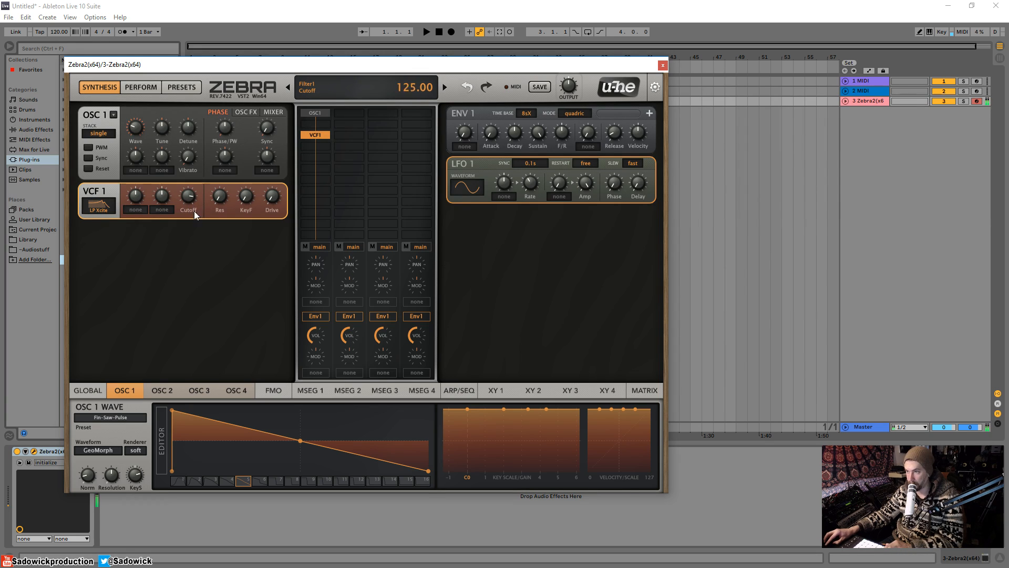
drag(316, 136, 318, 155)
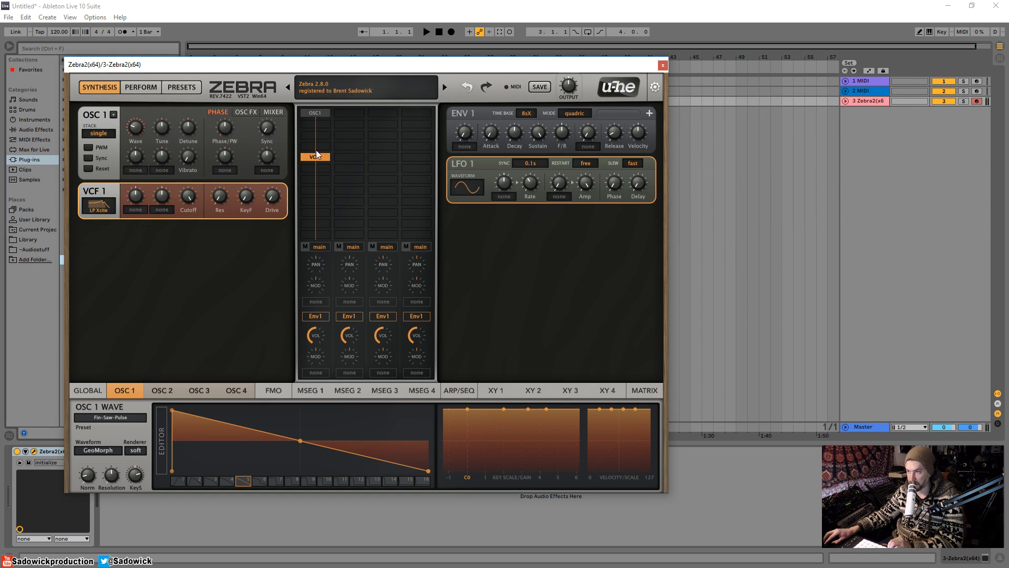
mouse_move(322, 157)
mouse_down()
mouse_move(349, 157)
mouse_move(322, 157)
mouse_up()
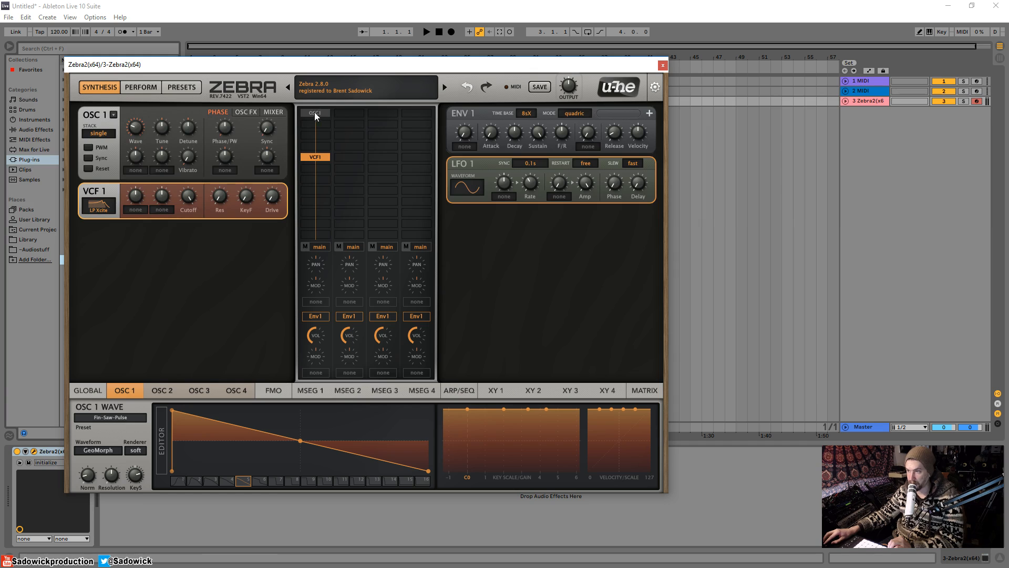
Step: Insert Dist1 below VCF1 in the first lane and raise its input to 23.2 dB
click(314, 179)
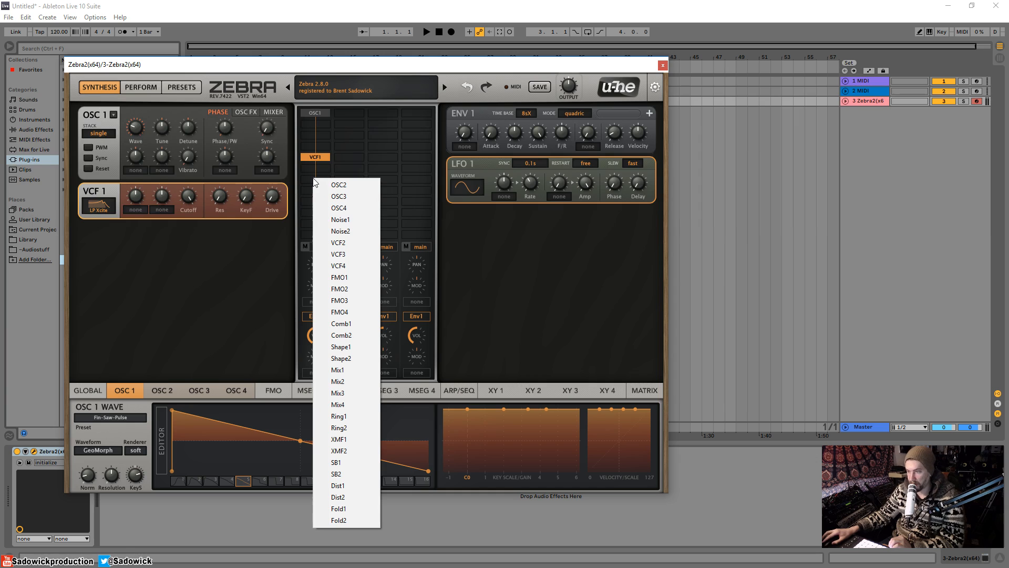
click(361, 486)
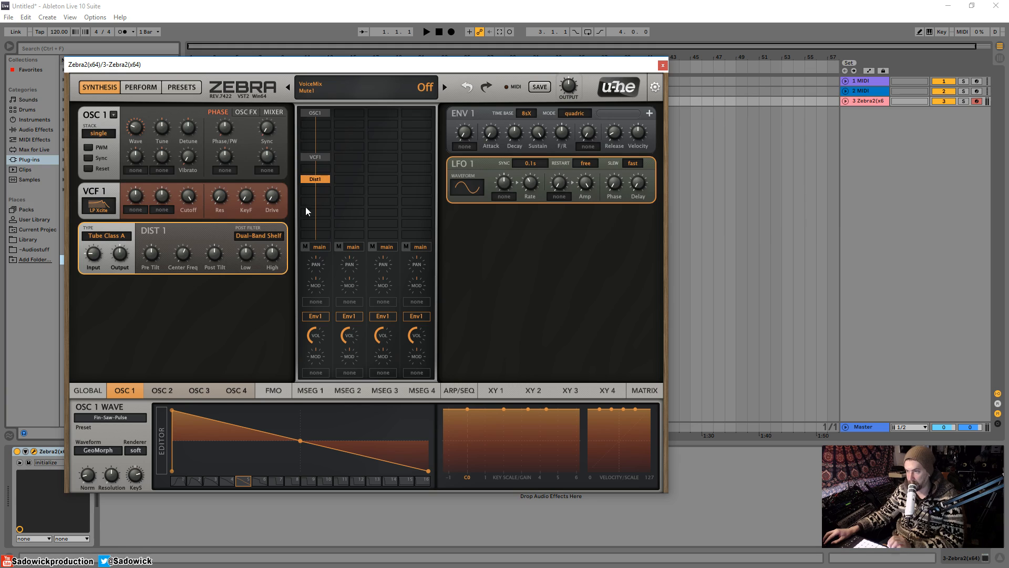
drag(93, 258, 100, 232)
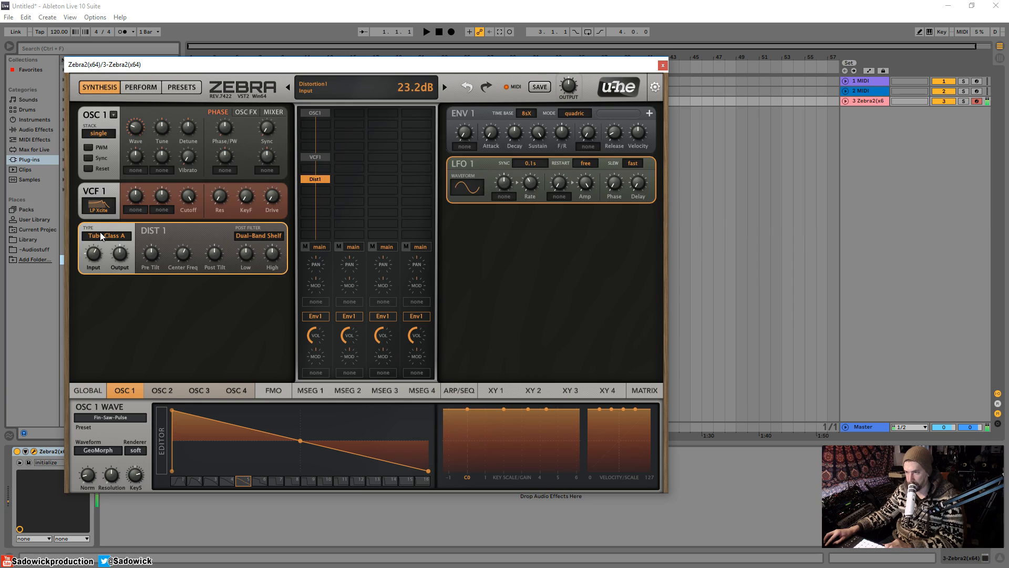
Step: Adjust VCF1's resonance and cutoff, and place Dist1 directly below VCF1 in the first lane
drag(216, 205, 188, 194)
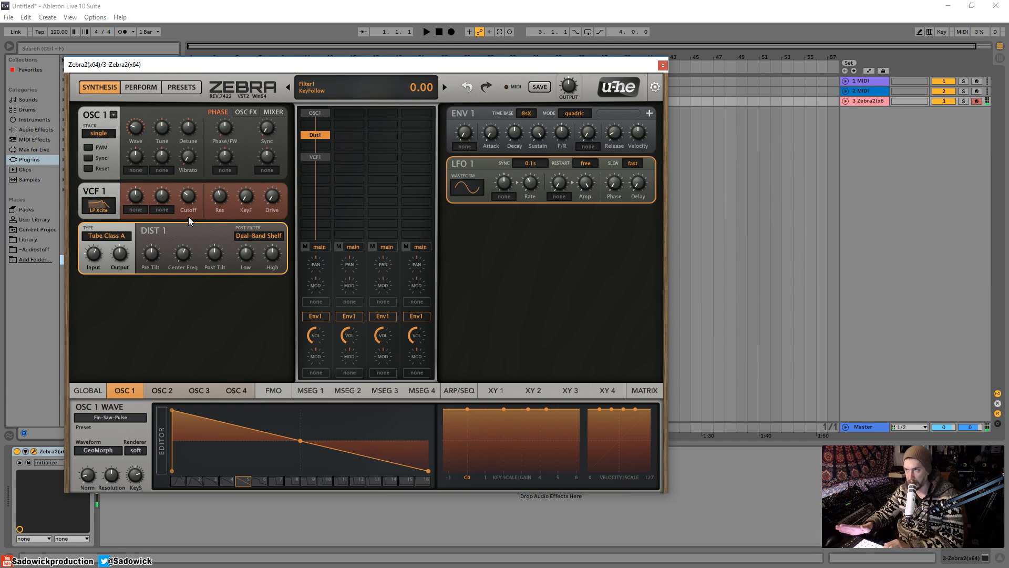
drag(189, 198, 210, 159)
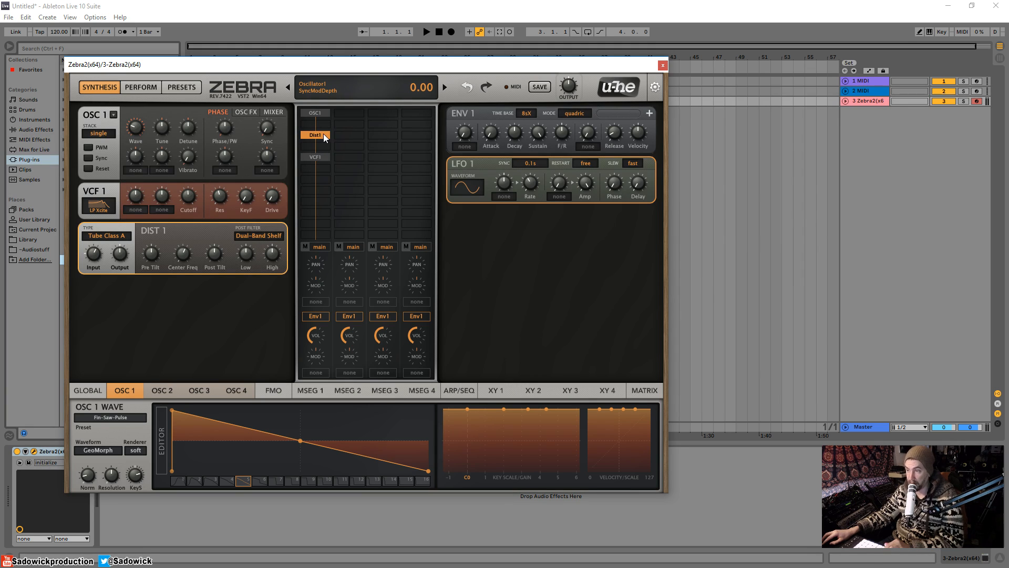
drag(323, 133, 330, 169)
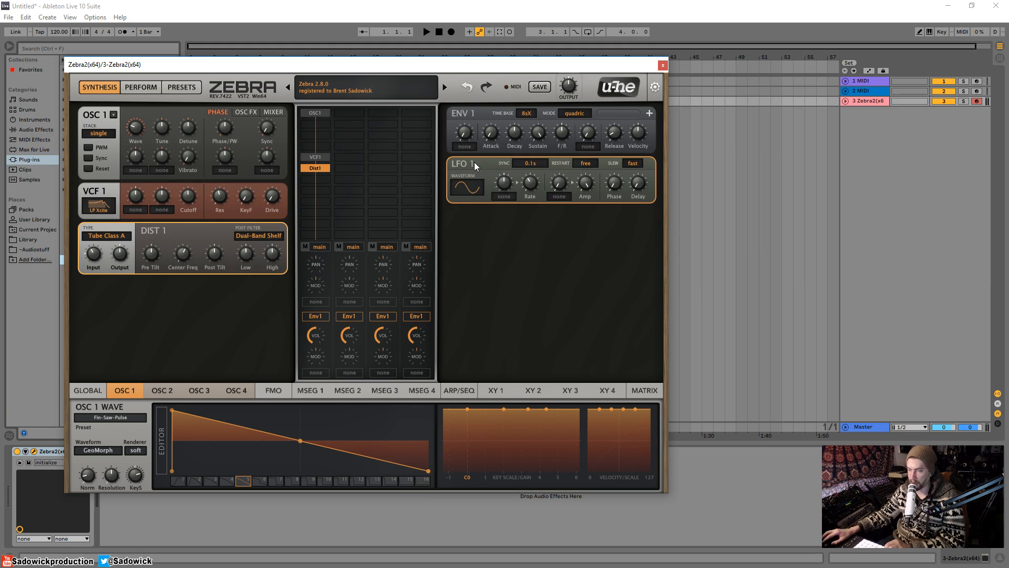
Step: Assign Lfo1 as VCF1's second cutoff modulation source with a depth of 10.00
click(166, 209)
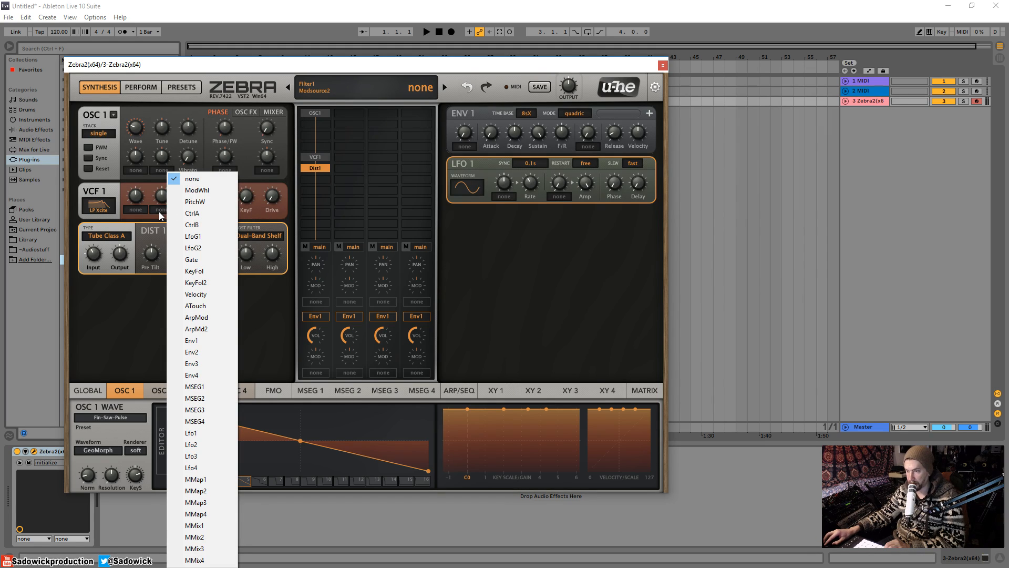
click(193, 437)
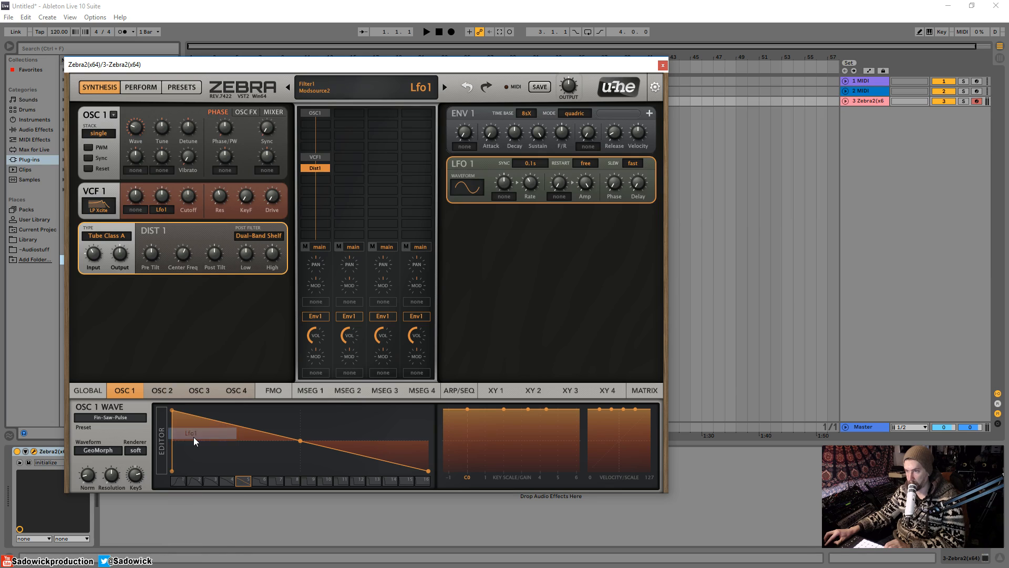
drag(167, 197, 166, 192)
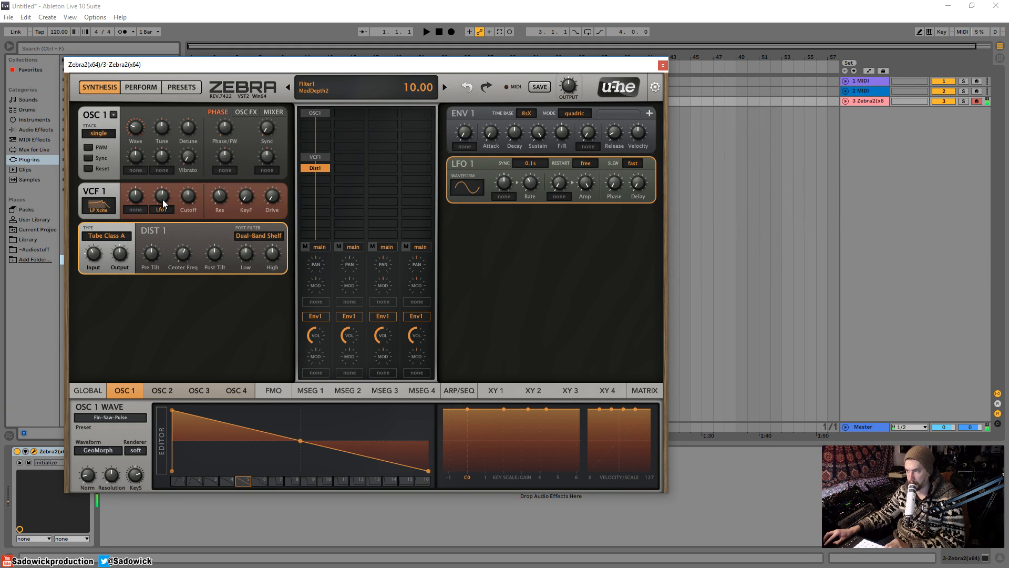
Step: Set LFO 1's sync to 1s and try out its rate up to 200.00 and different amplitudes
click(531, 163)
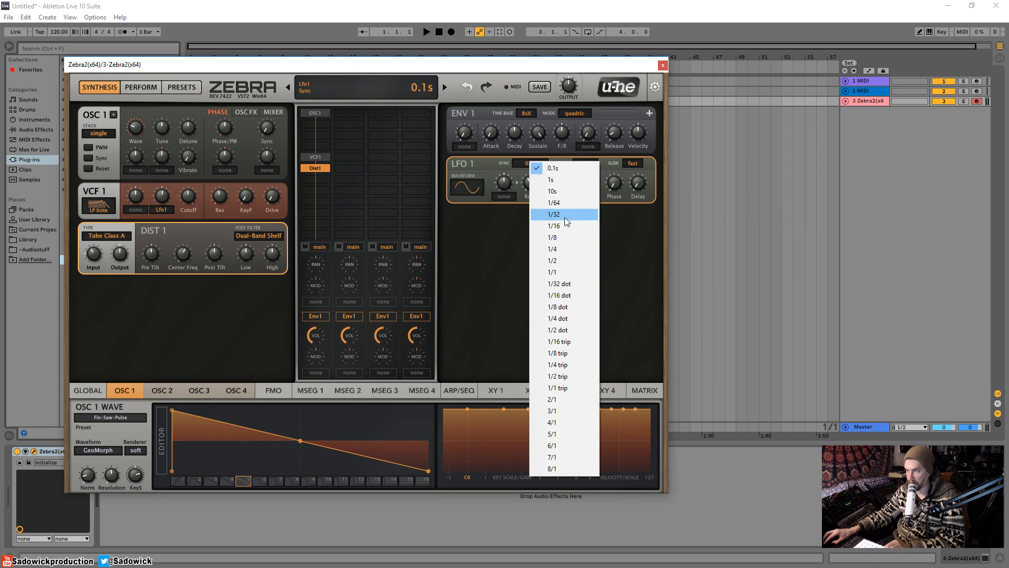
click(557, 179)
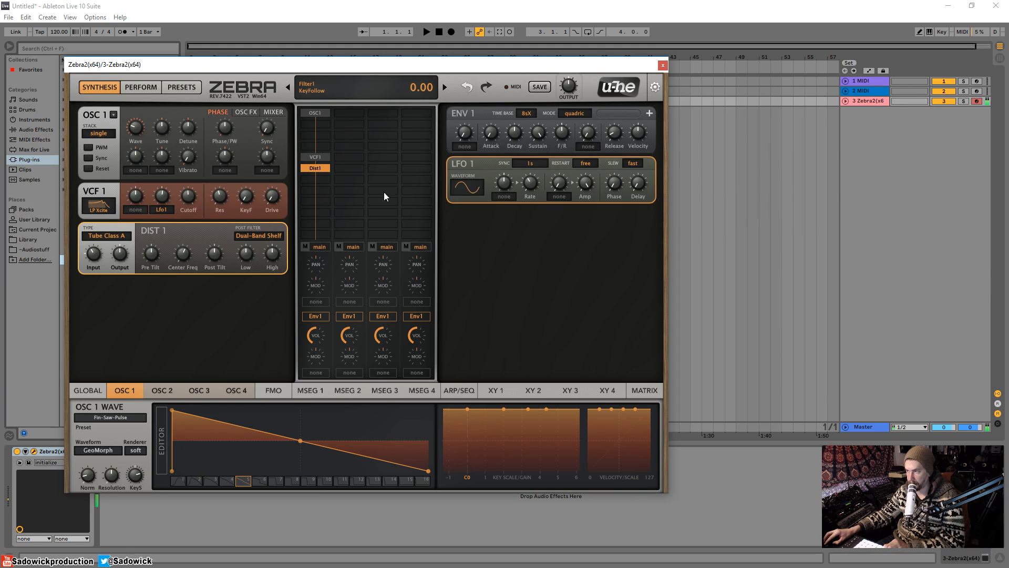
mouse_move(536, 181)
mouse_down()
mouse_move(541, 149)
mouse_move(541, 178)
mouse_move(529, 185)
mouse_up()
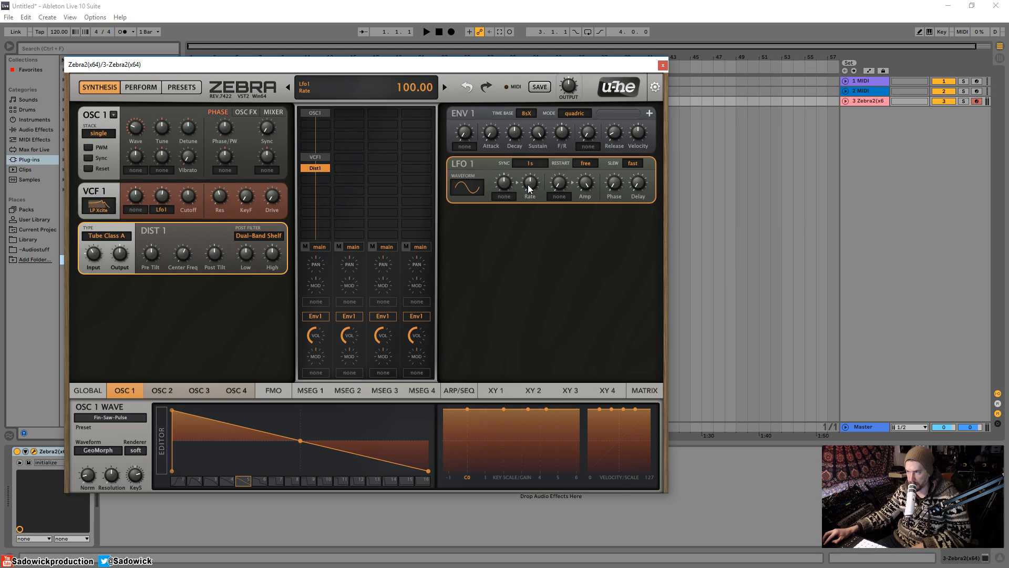
drag(528, 185, 533, 144)
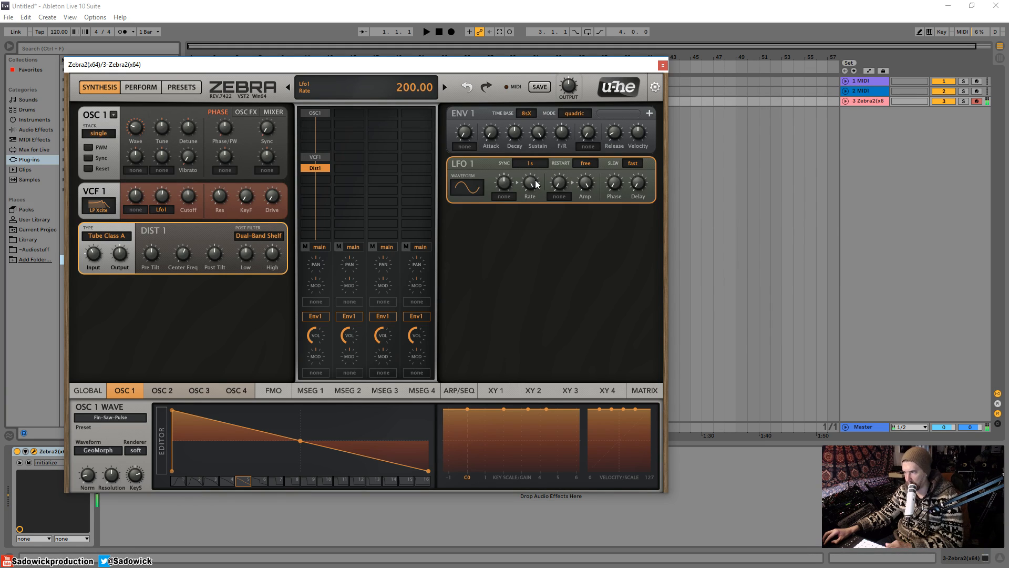
drag(532, 186, 529, 216)
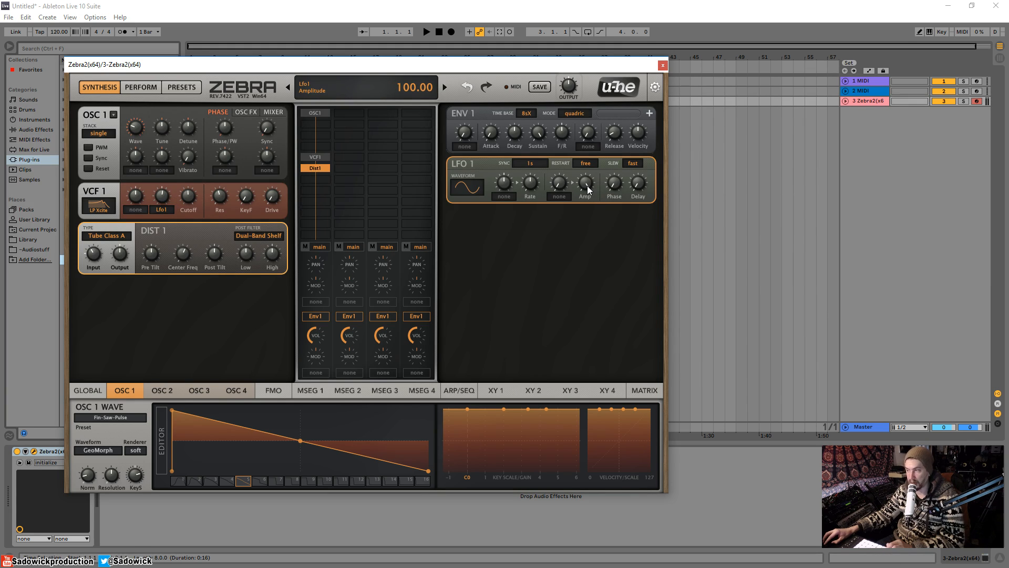
drag(588, 189, 584, 245)
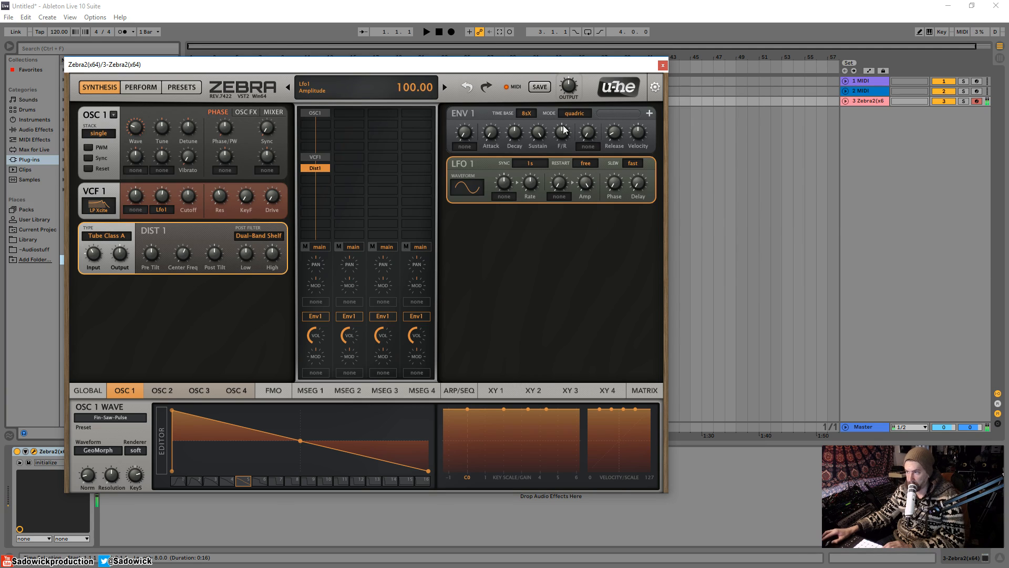
Step: Try modulating LFO 1's rate with LfoG1 running at a rate of 50.00, and reset the modulation source to none
click(503, 198)
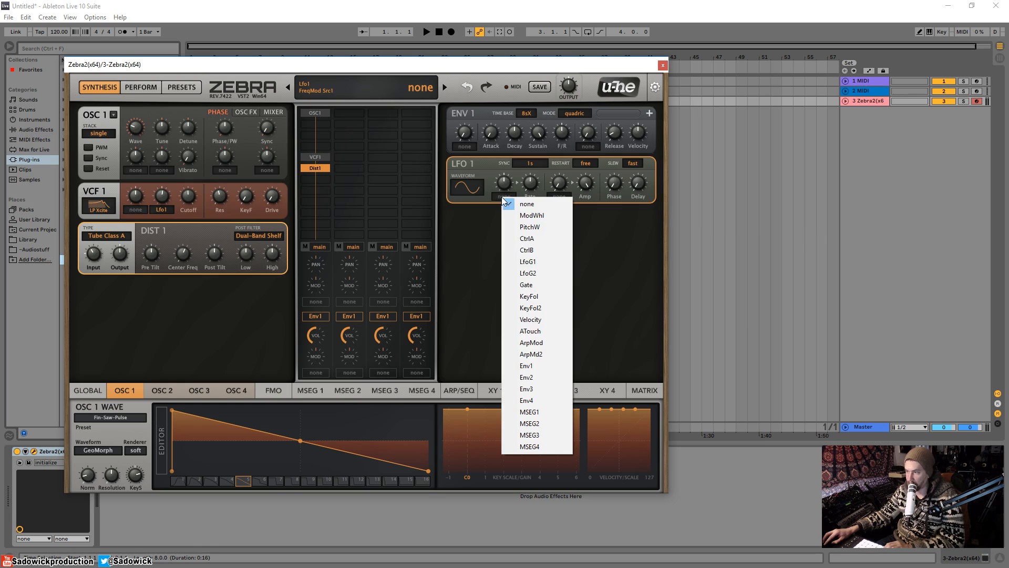
click(538, 261)
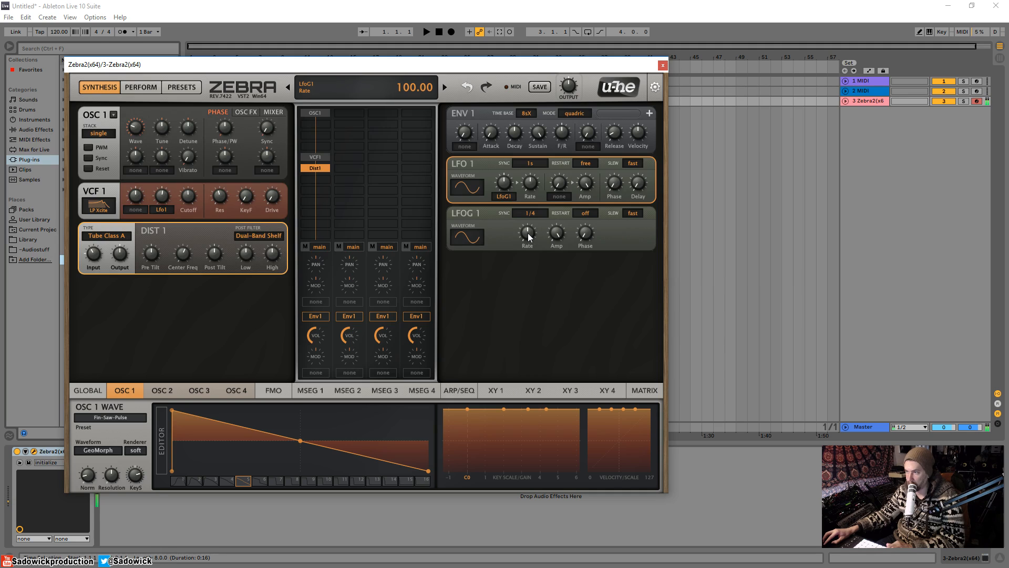
drag(530, 237, 529, 218)
click(507, 183)
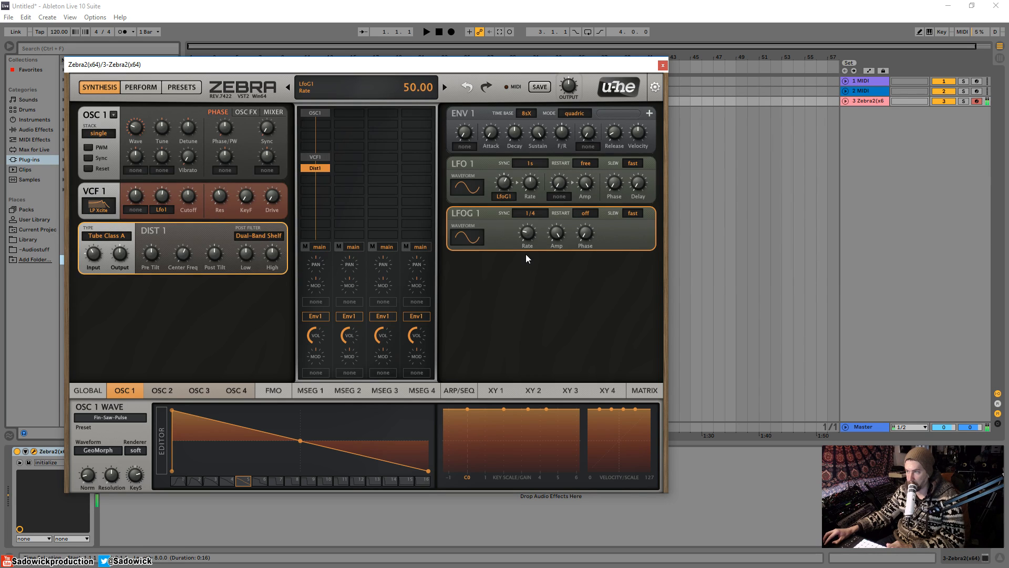
click(503, 196)
click(526, 204)
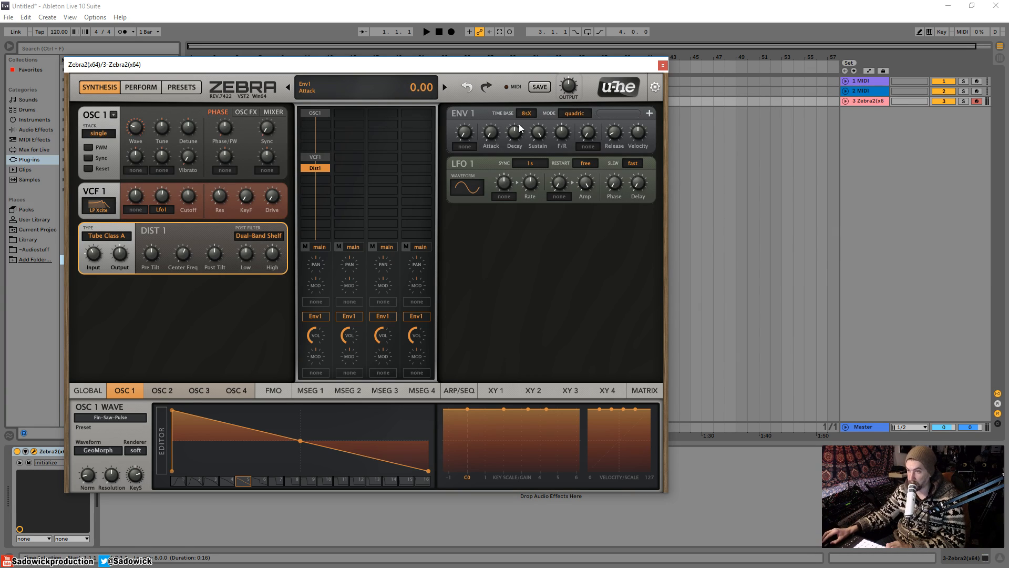
click(318, 317)
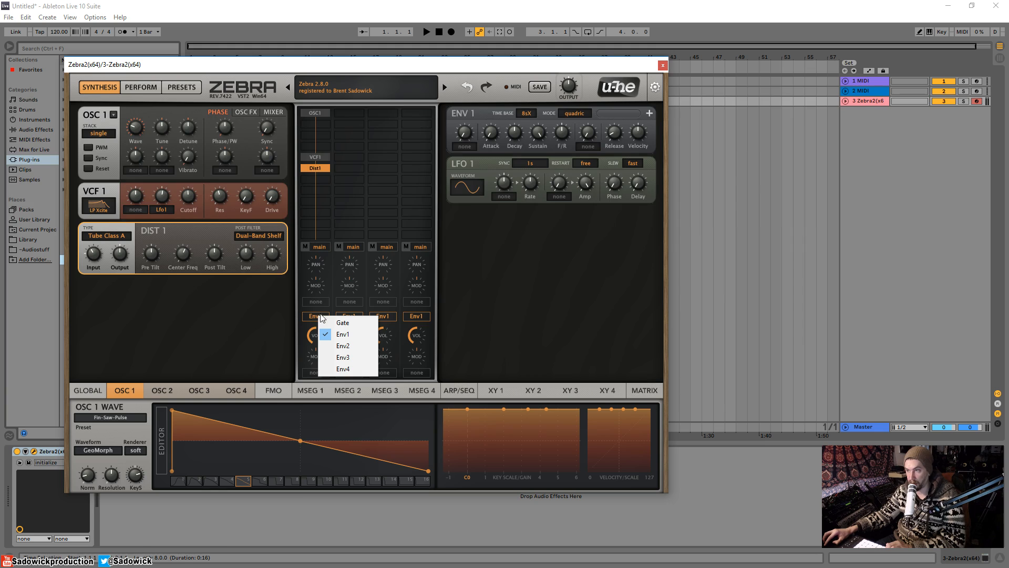
click(254, 332)
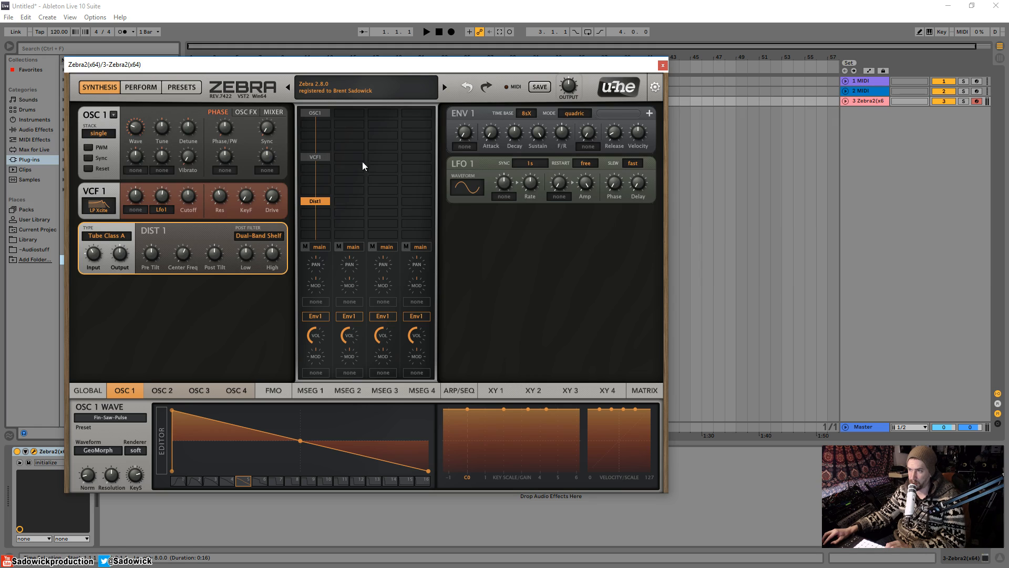
Step: Add VCF2 to the second lane, feed it from Input 1, and place it one row above VCF1's row
click(345, 156)
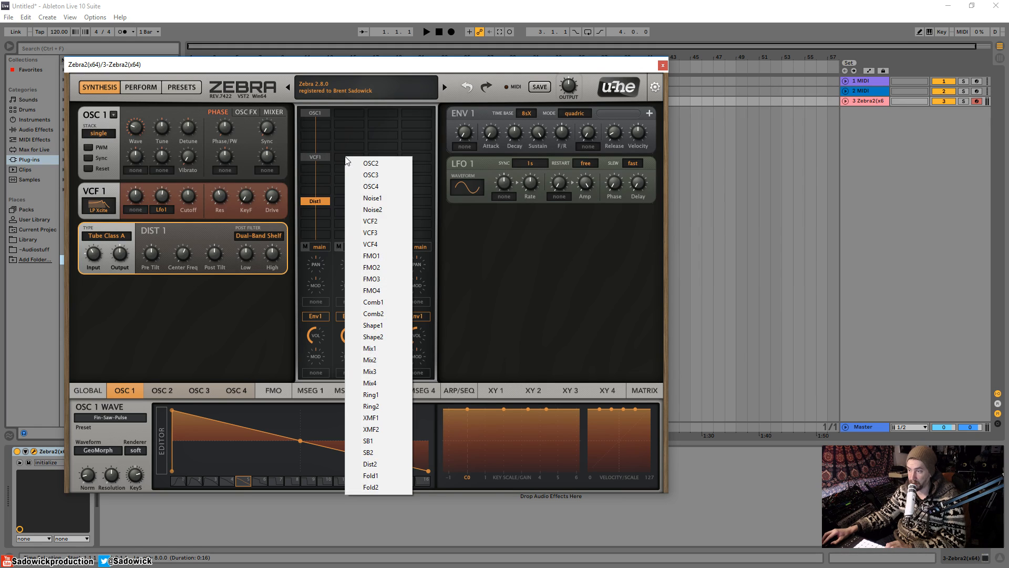
click(381, 221)
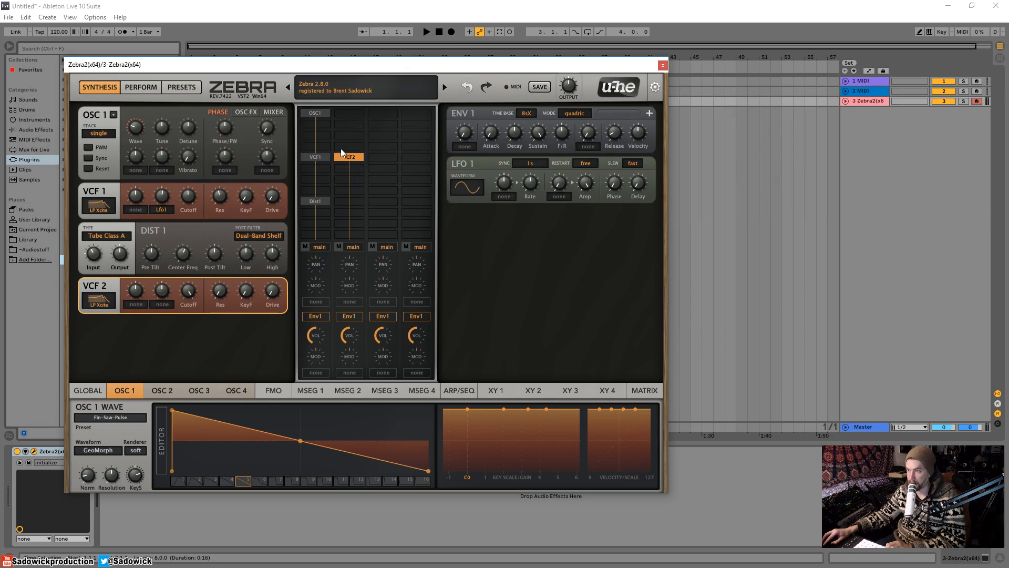
right_click(348, 156)
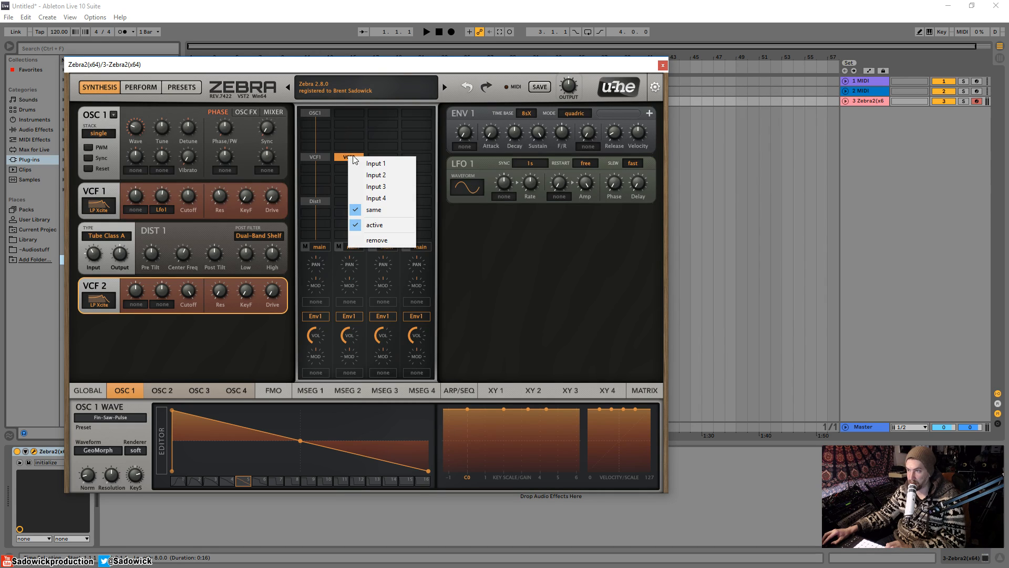
click(362, 164)
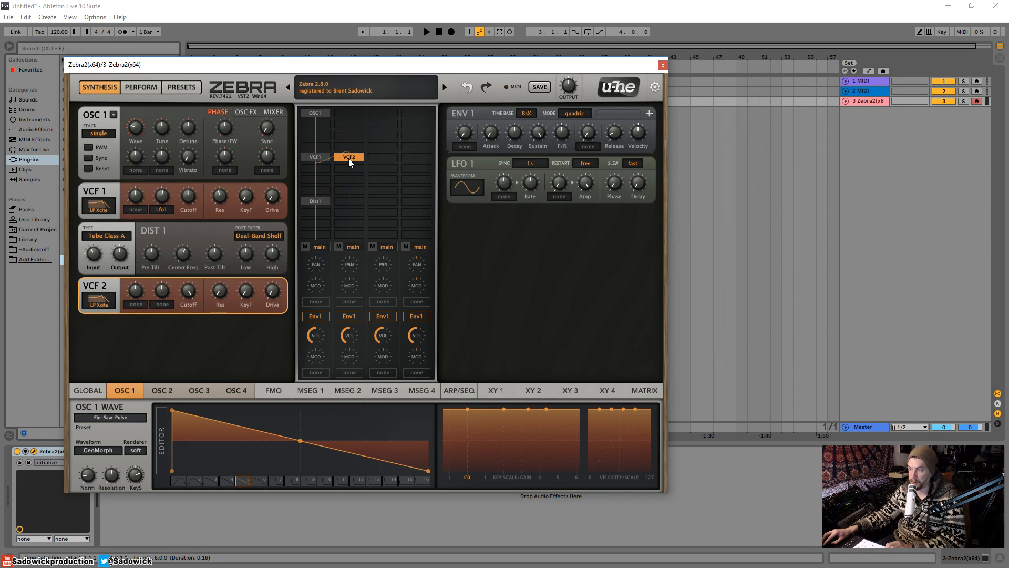
drag(348, 151, 344, 146)
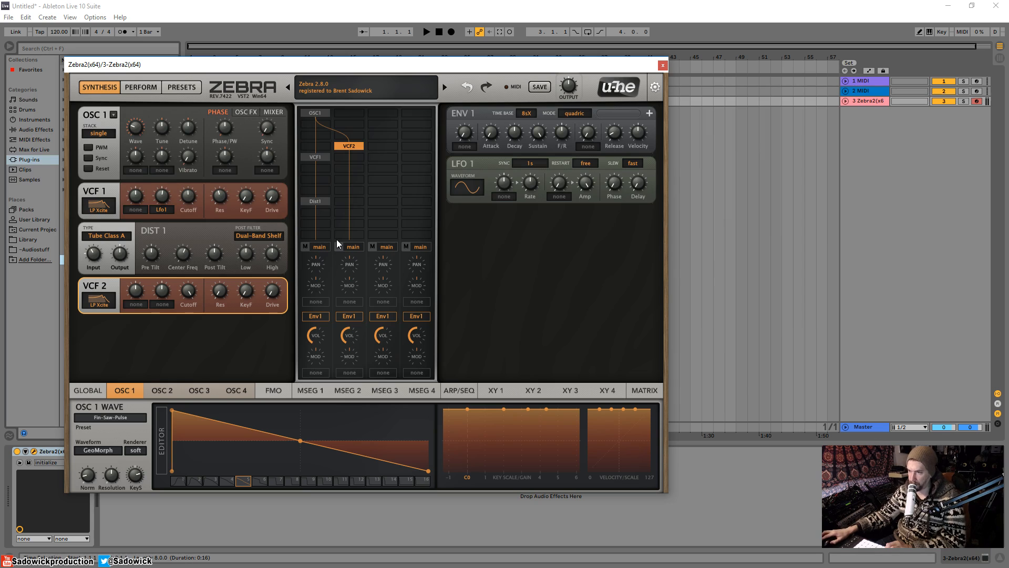
Step: Set VCF2's cutoff to 86.00, and pan the first lane to -100.00 and the second lane to the opposite side
drag(191, 290, 191, 333)
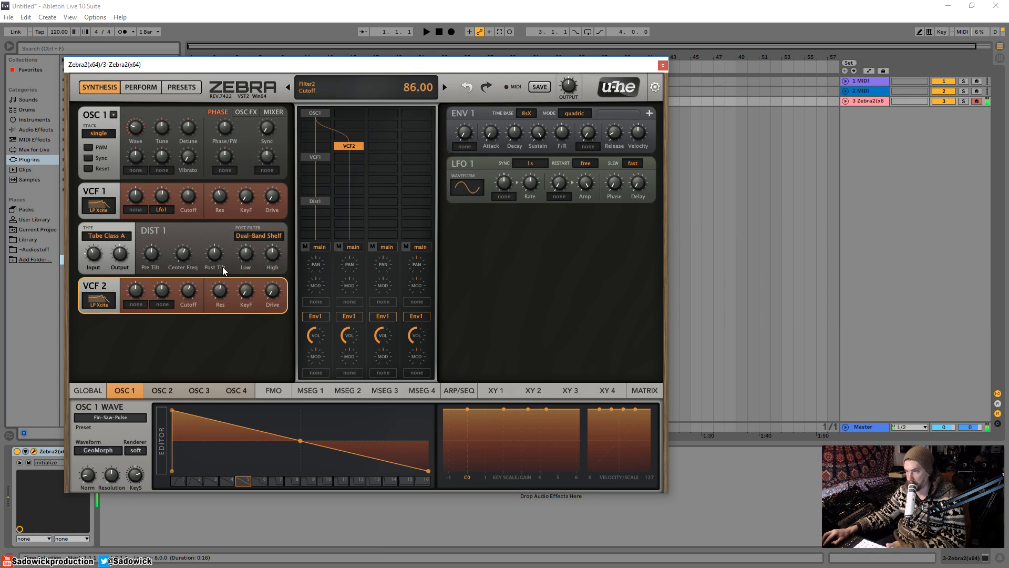
drag(316, 263, 311, 318)
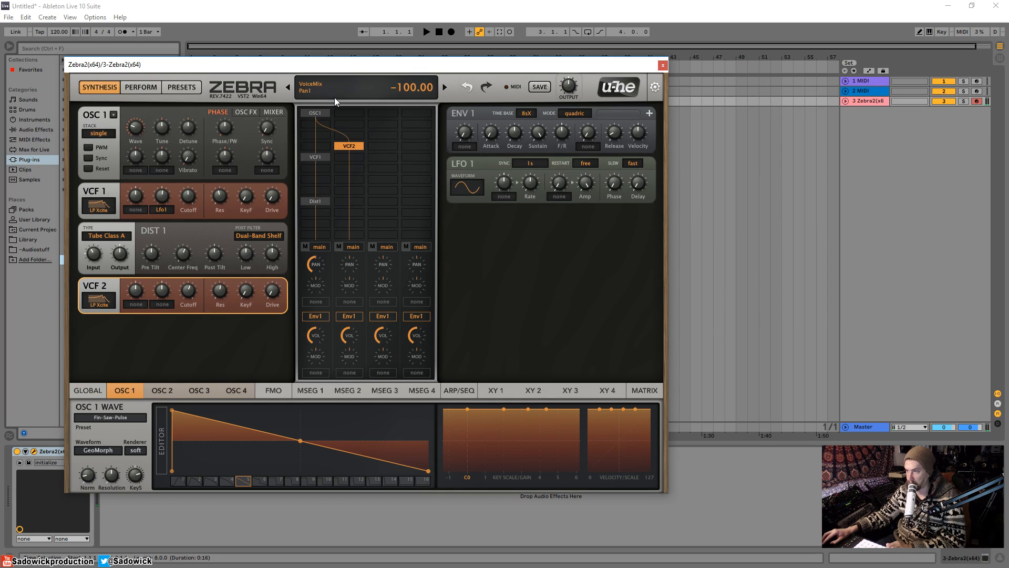
drag(345, 266, 317, 144)
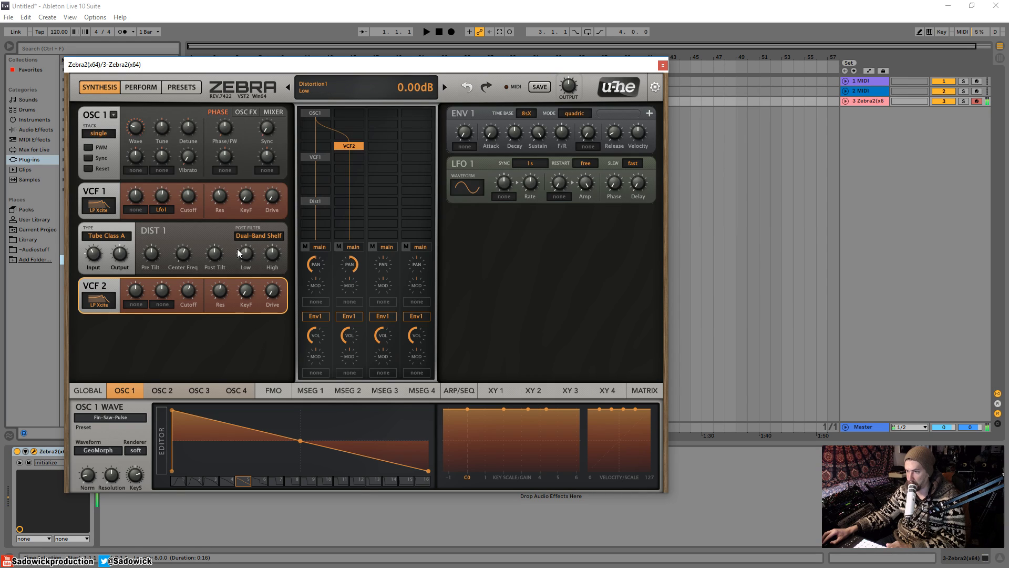
Step: Assign Lfo1 as VCF2's second cutoff modulation source and adjust its depth
click(164, 303)
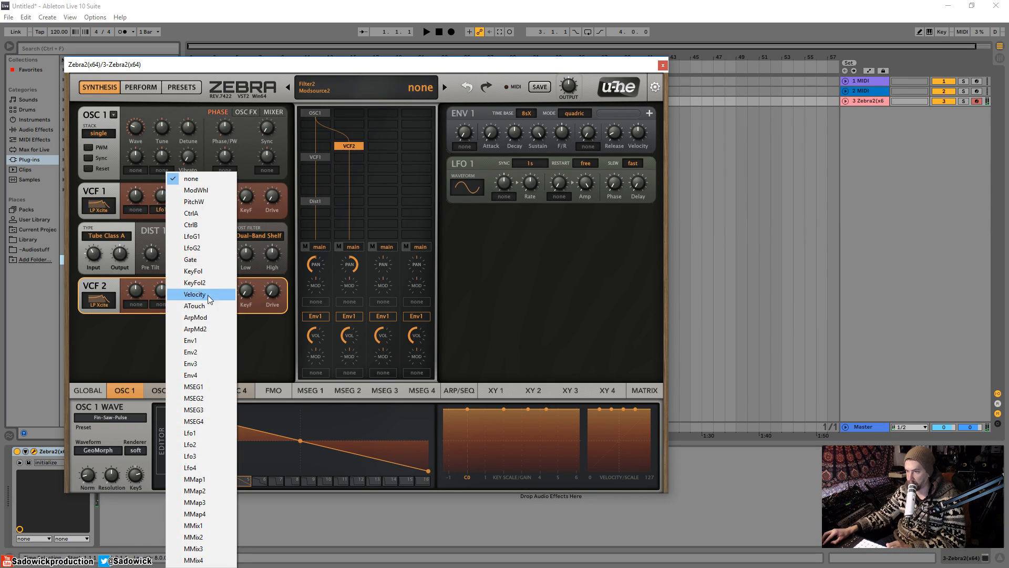
click(203, 434)
drag(164, 288, 164, 292)
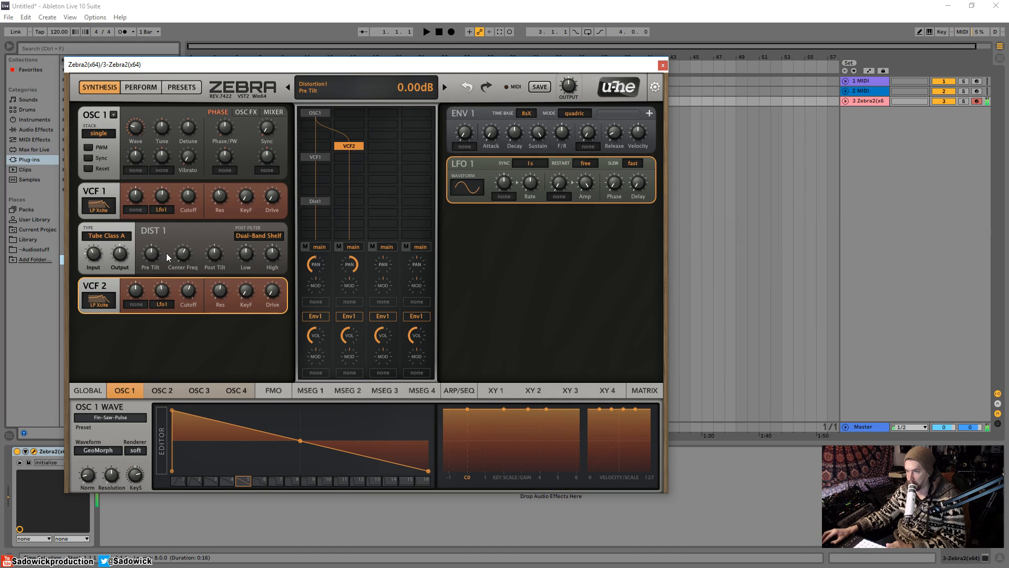
Step: Set Dist1's input to 3.60 dB and change its distortion type to Foldback
drag(94, 254, 91, 274)
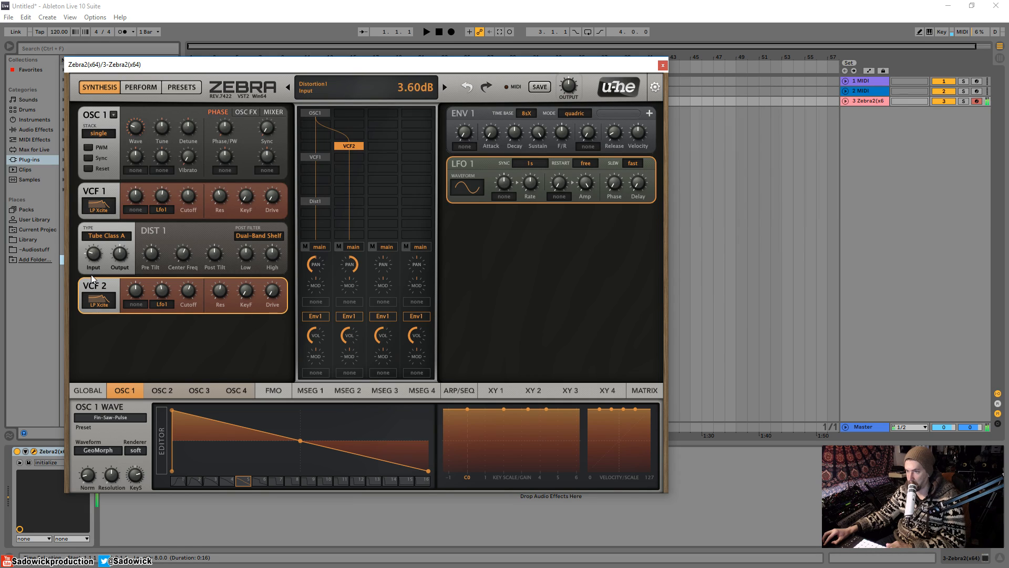
click(100, 235)
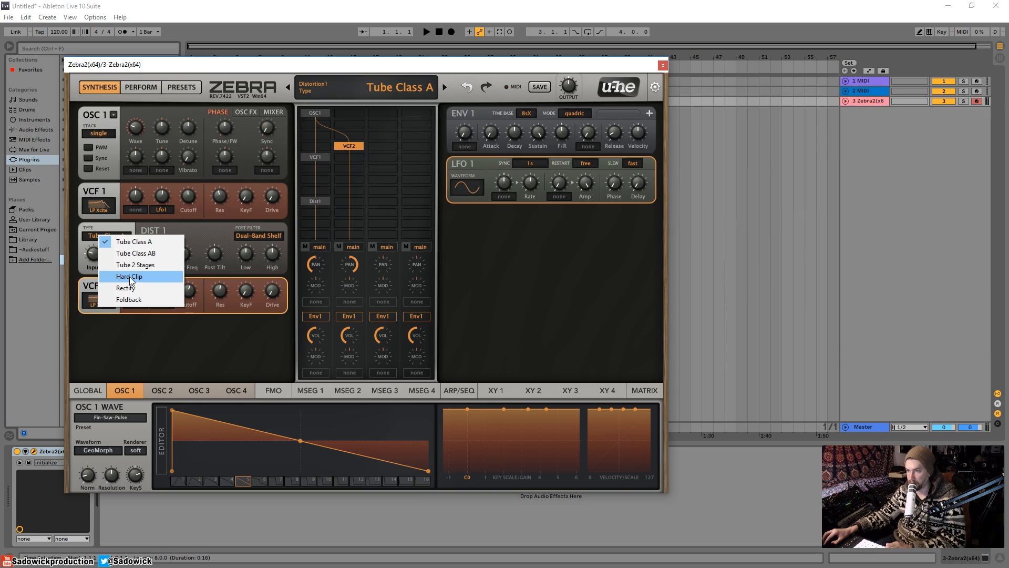
click(134, 300)
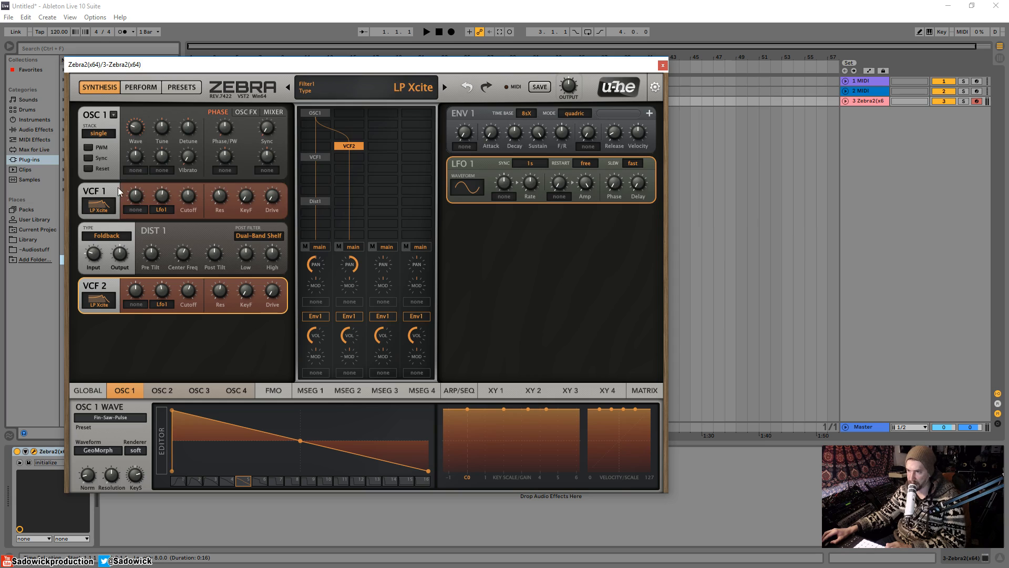
Step: Look through the filter types available for VCF1
click(99, 205)
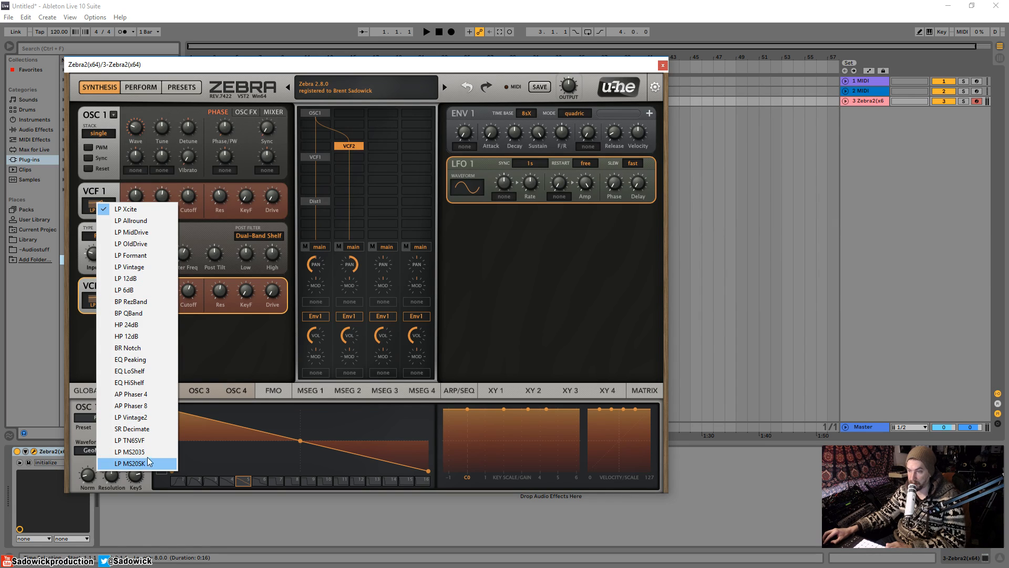
click(217, 351)
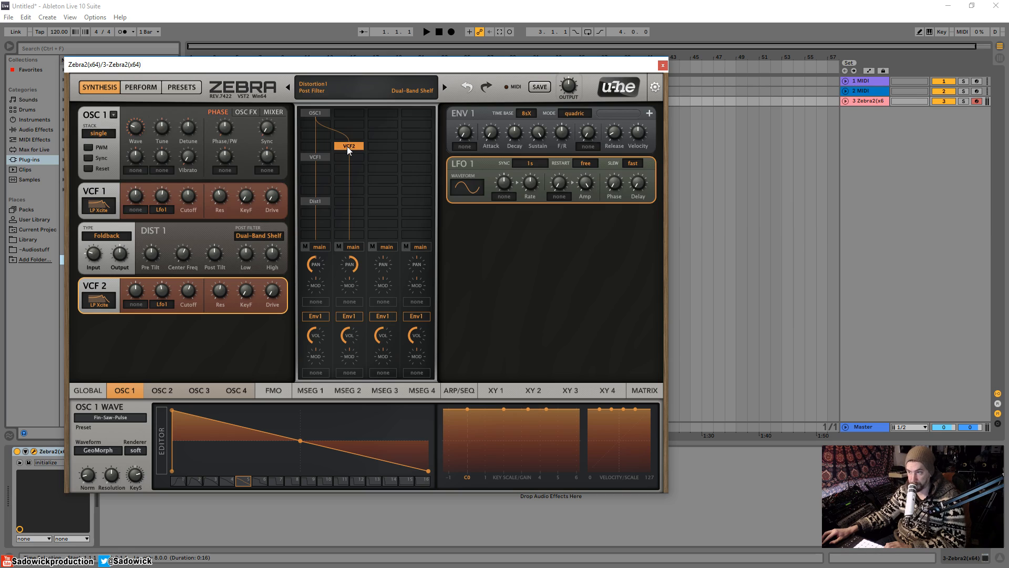
Step: Try VCF2 in the first lane between VCF1 and Dist1, and return it to its former slot in the second lane
drag(347, 146, 323, 179)
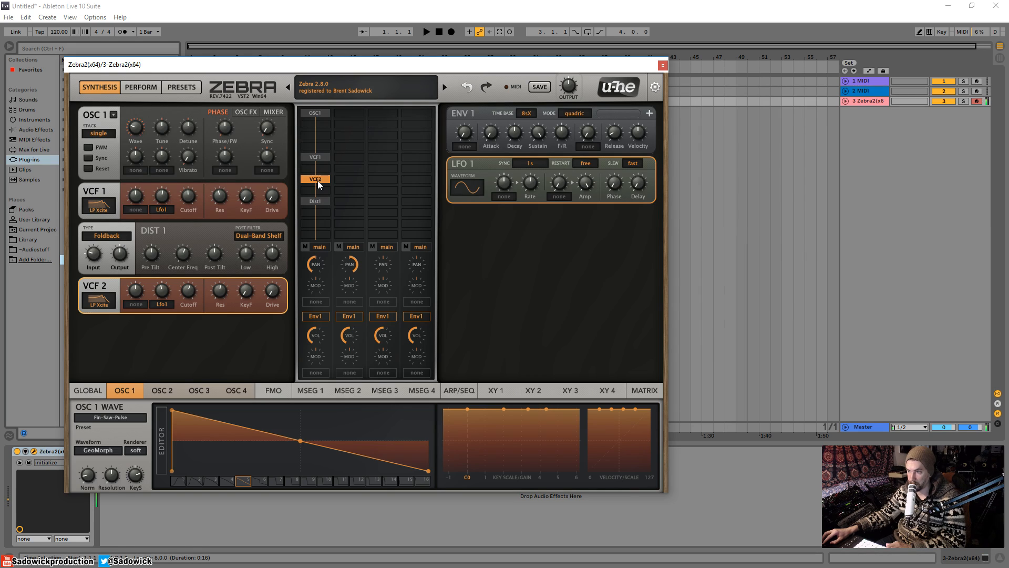
drag(318, 181, 360, 160)
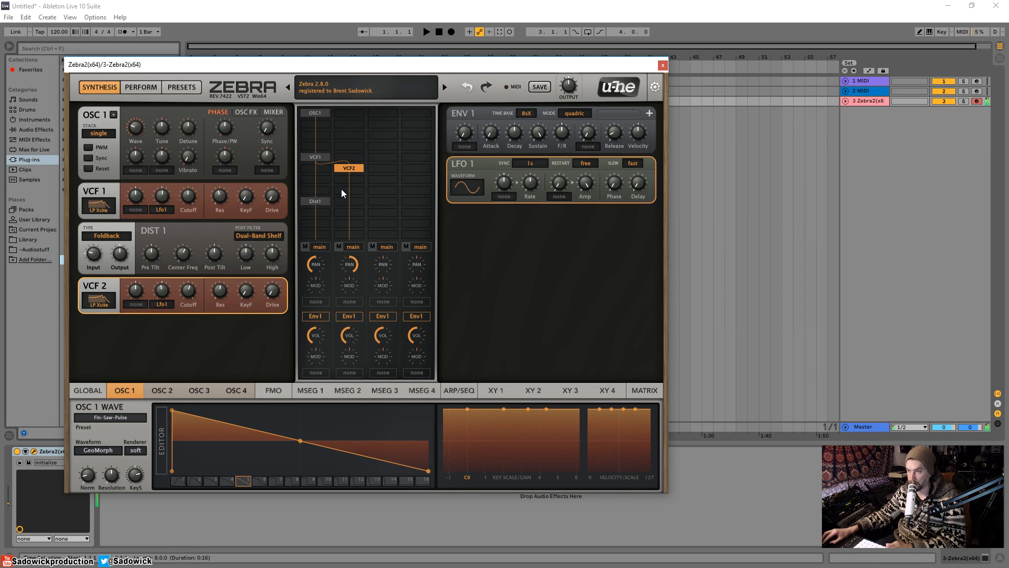
drag(349, 166, 349, 146)
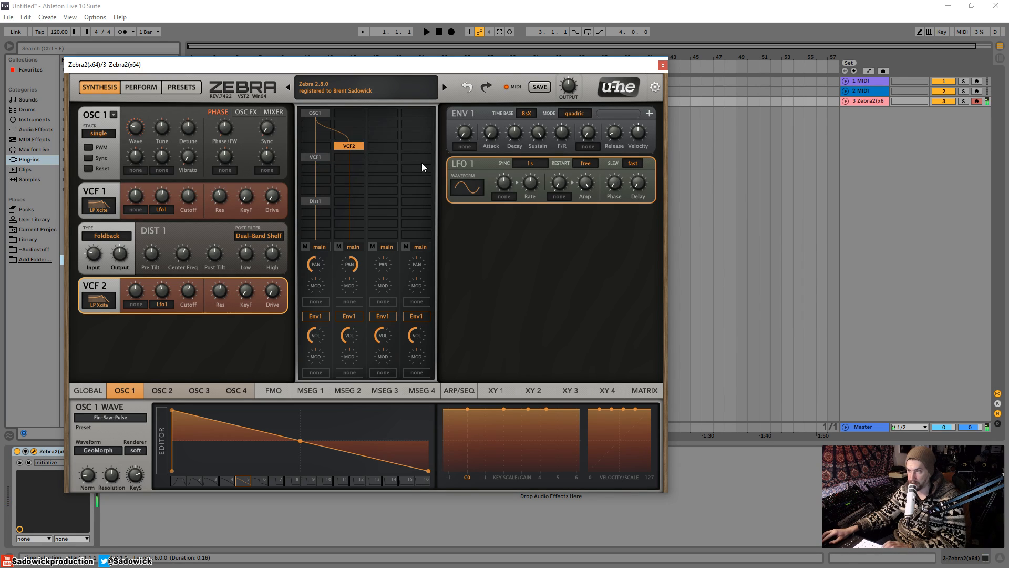
Step: Switch Dist1 in the first lane off and on several times, and leave it bypassed
double_click(315, 202)
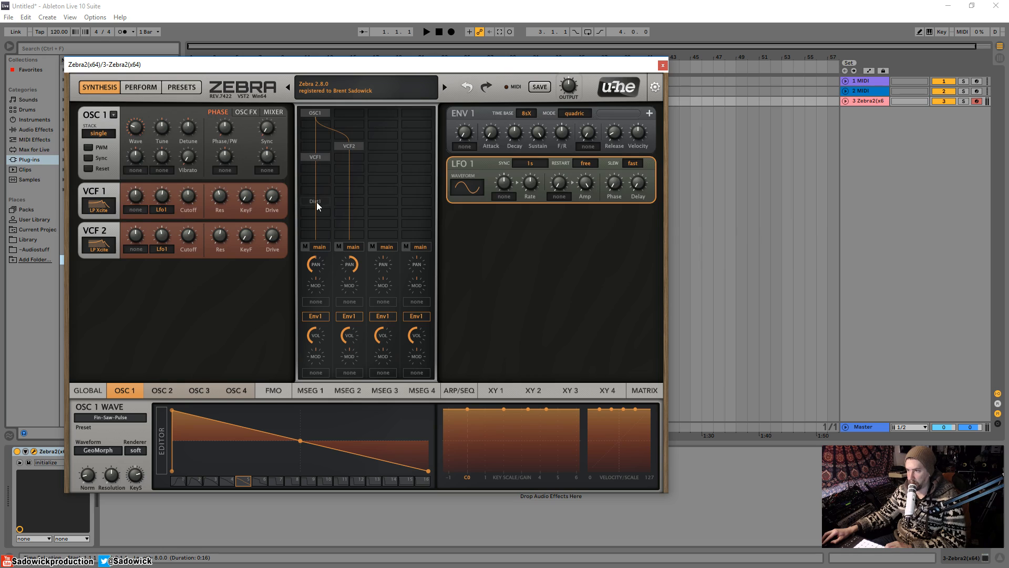
double_click(317, 202)
double_click(316, 201)
double_click(316, 200)
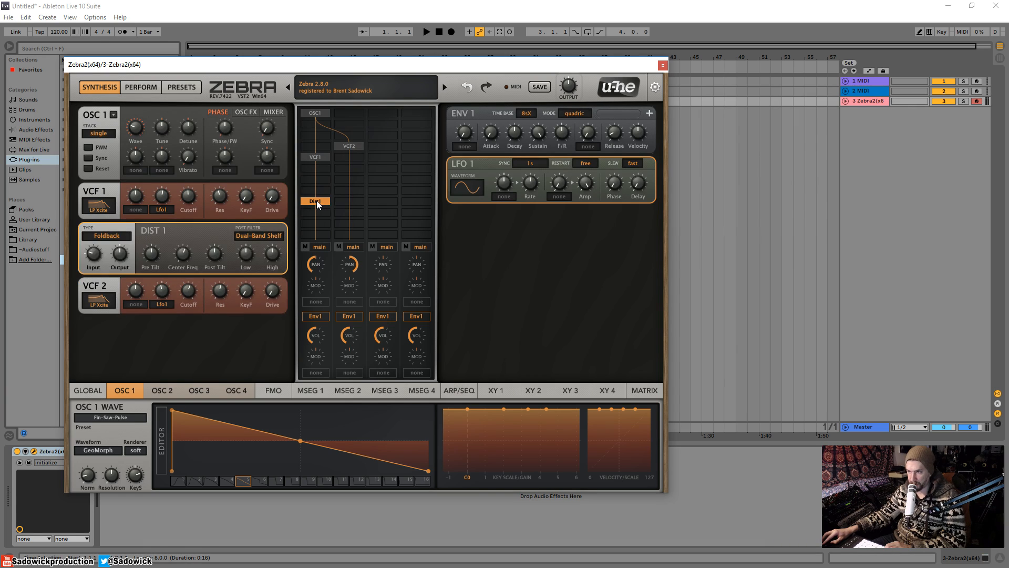
double_click(317, 200)
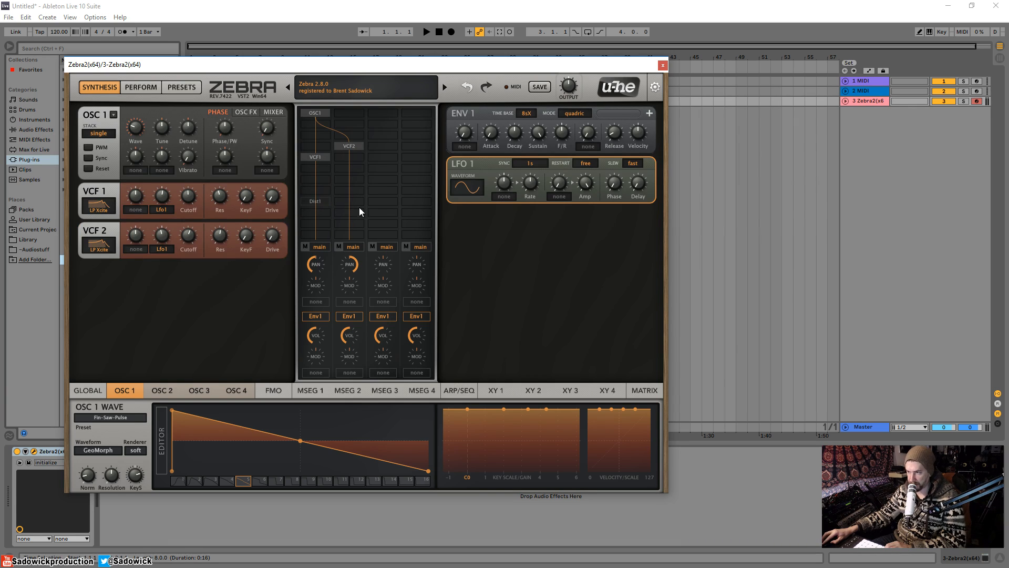
double_click(320, 203)
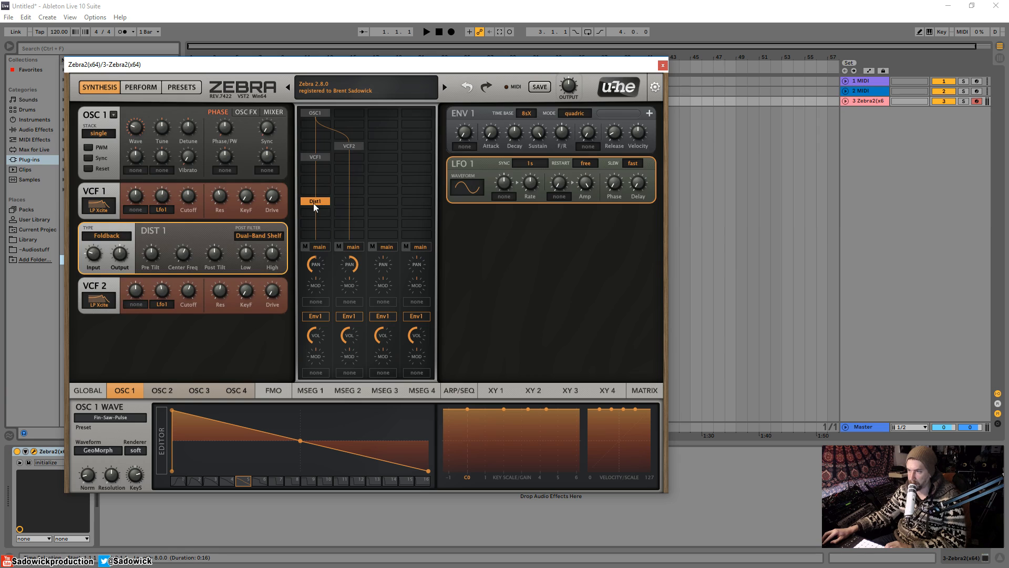
right_click(320, 202)
double_click(315, 201)
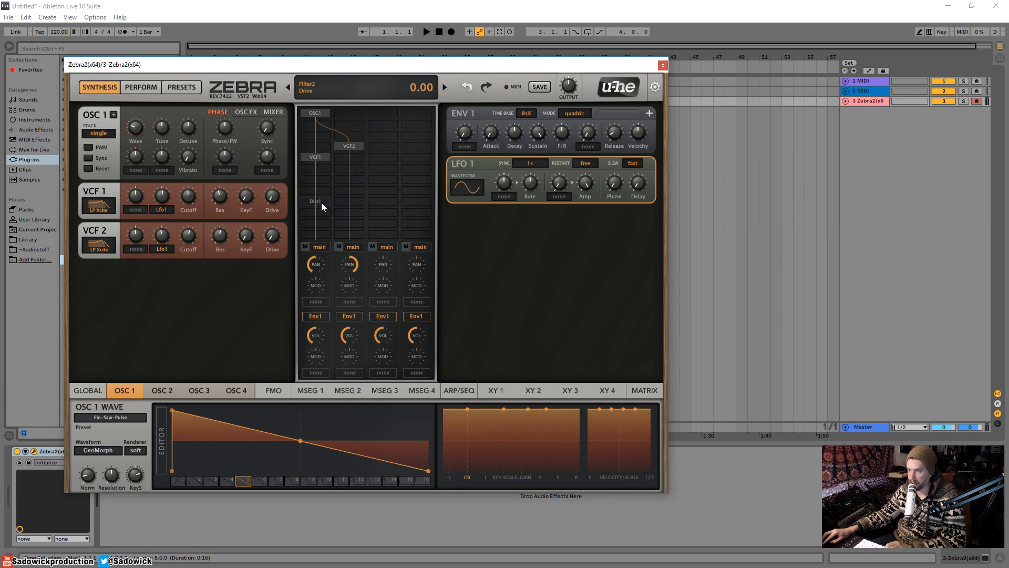
Step: Remove Dist1 from the first lane and lower VCF2's cutoff
right_click(321, 203)
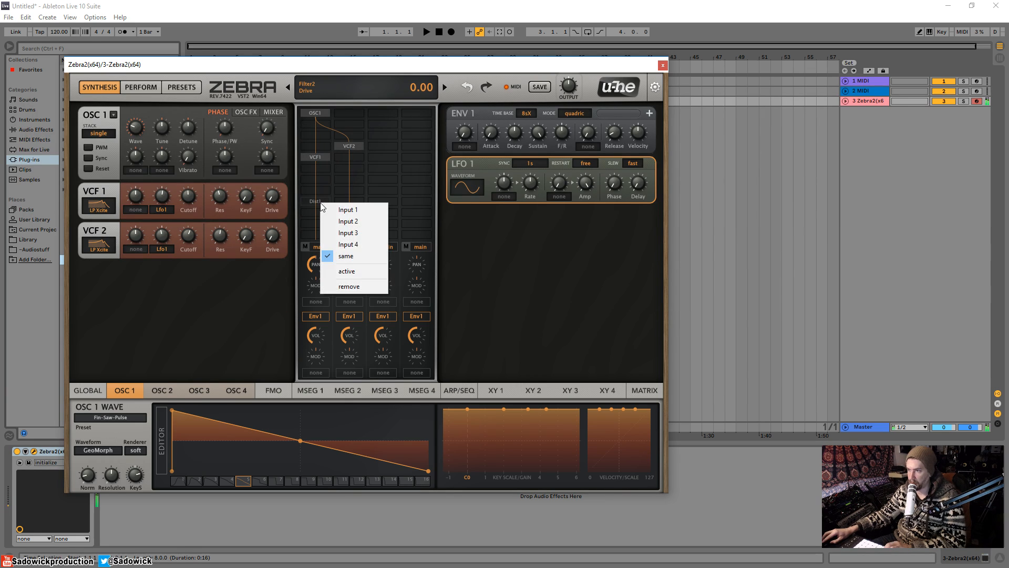
click(353, 286)
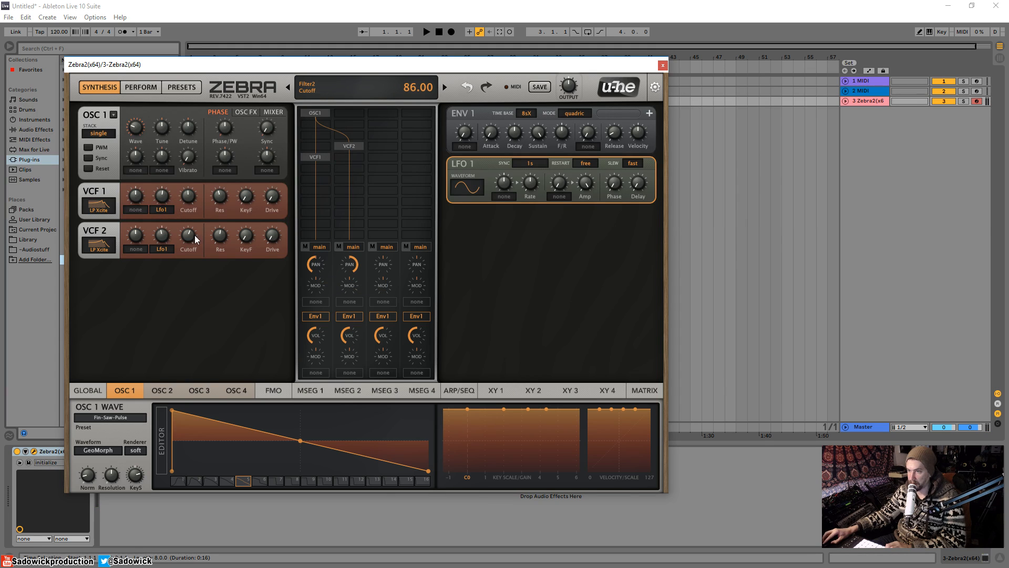
drag(189, 239, 221, 237)
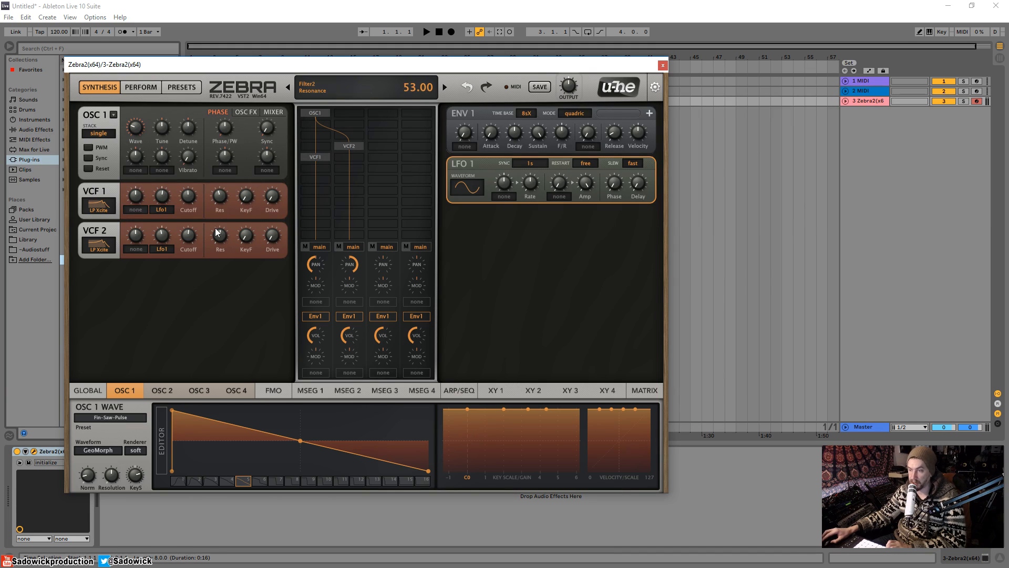
Step: Reload the initialize preset and return to the synthesis view
click(182, 87)
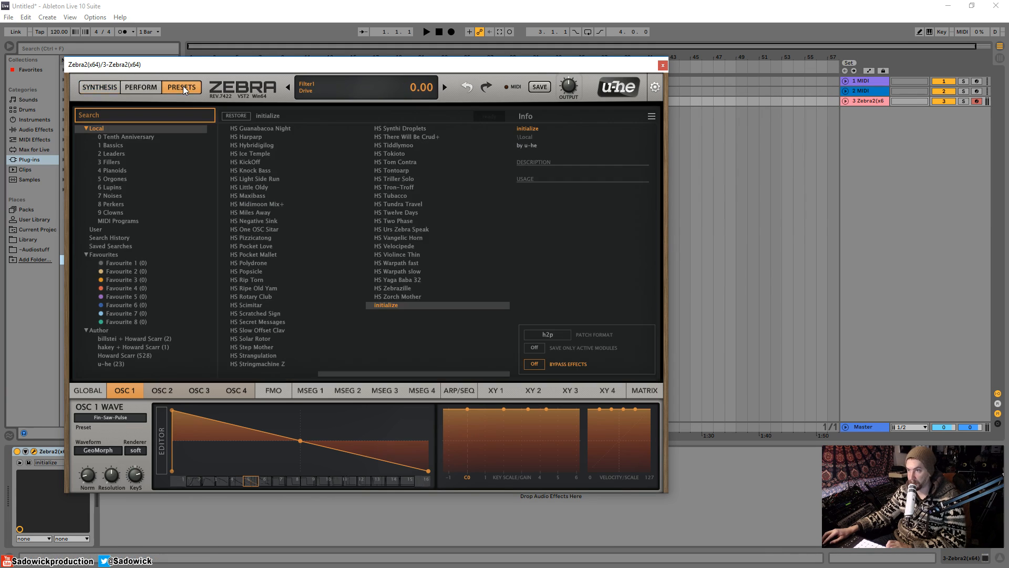
click(105, 87)
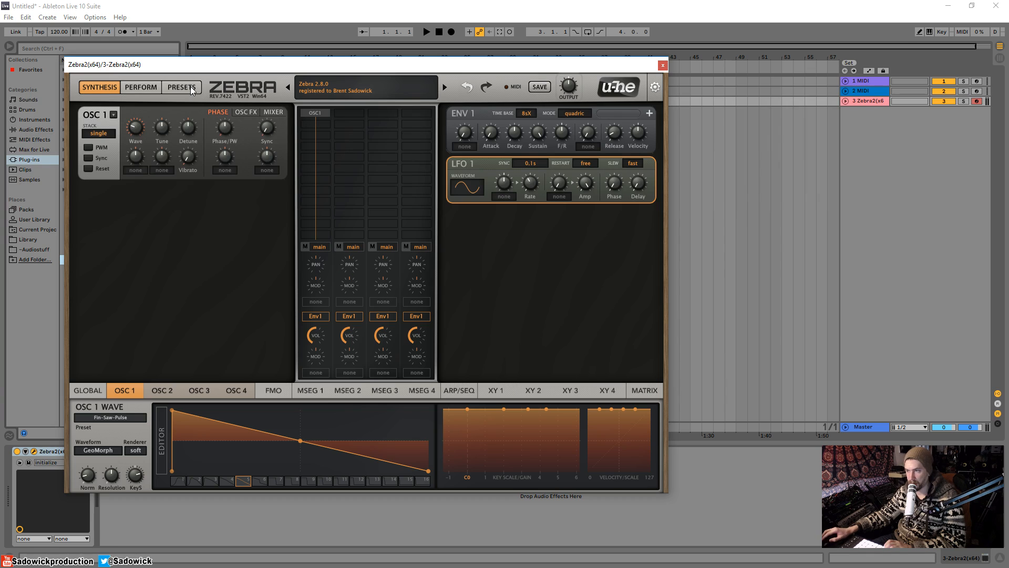
Step: Set OSC 1's stack to eleven and its detune to 12.00
mouse_move(146, 130)
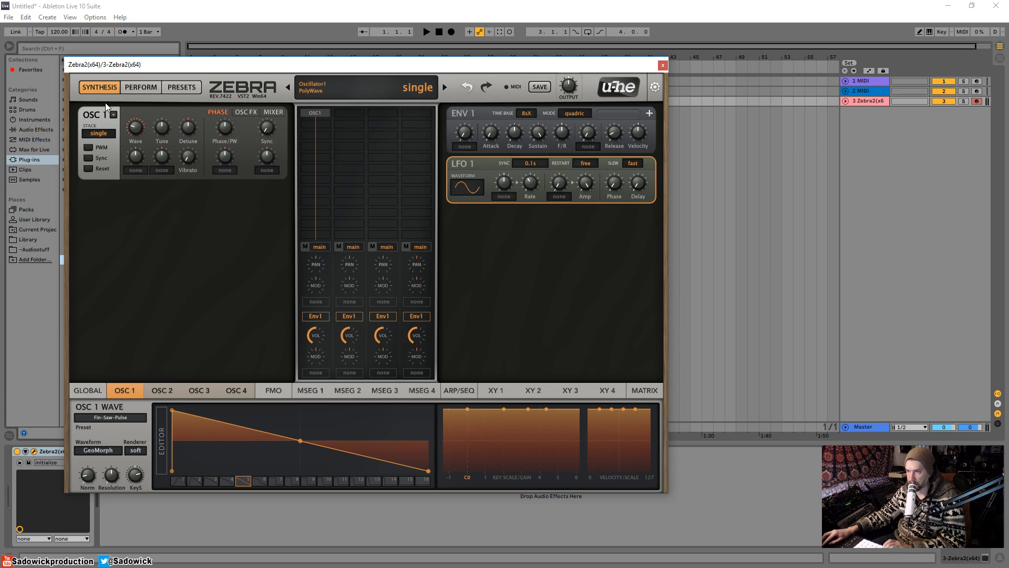
click(106, 132)
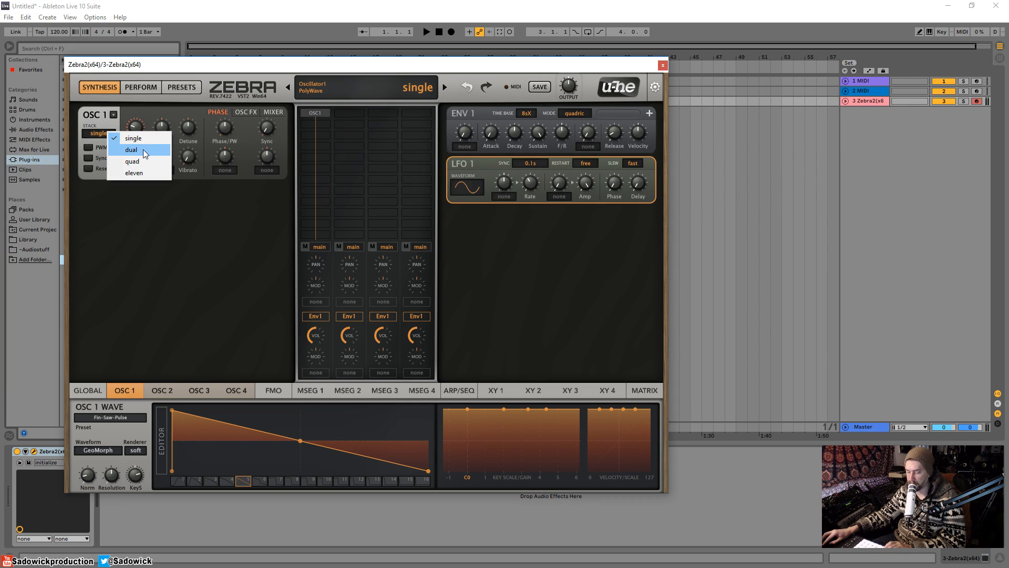
click(152, 169)
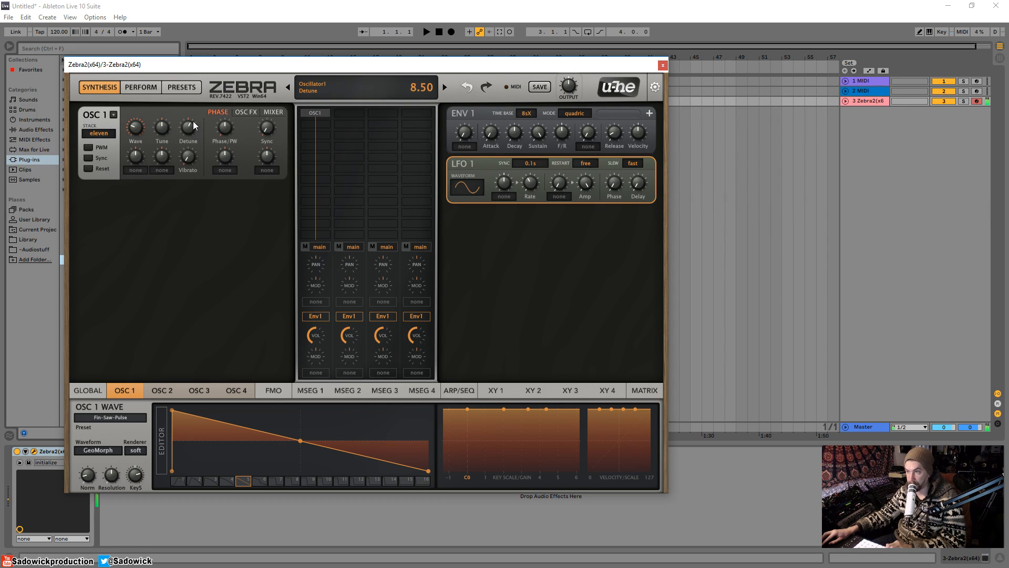
drag(193, 121, 194, 117)
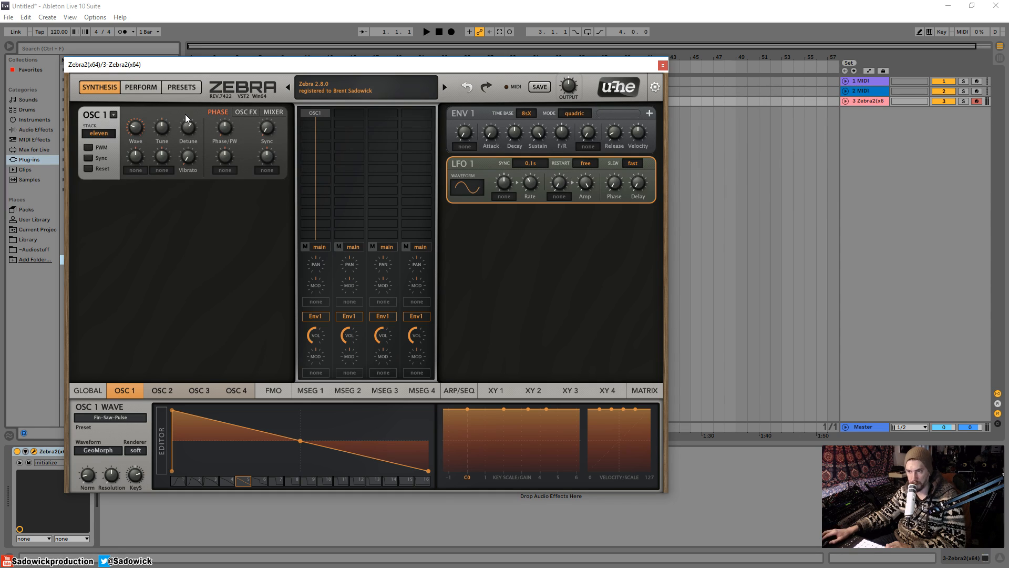
mouse_move(188, 118)
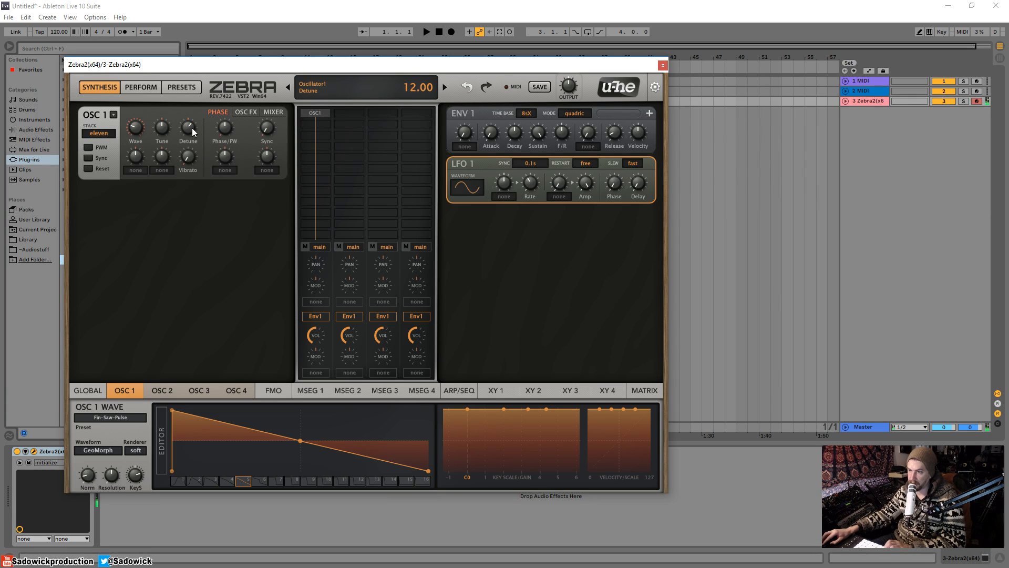
Step: Set OSC 1's stack to single, and sweep its Wave down to the first waveform and up to 5.40
click(97, 133)
click(118, 141)
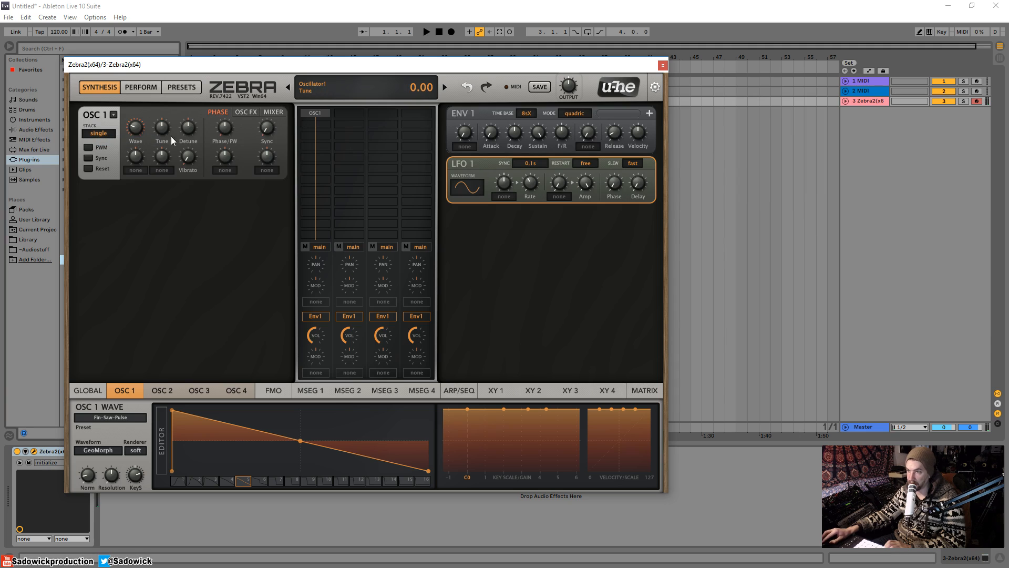
drag(135, 130, 138, 169)
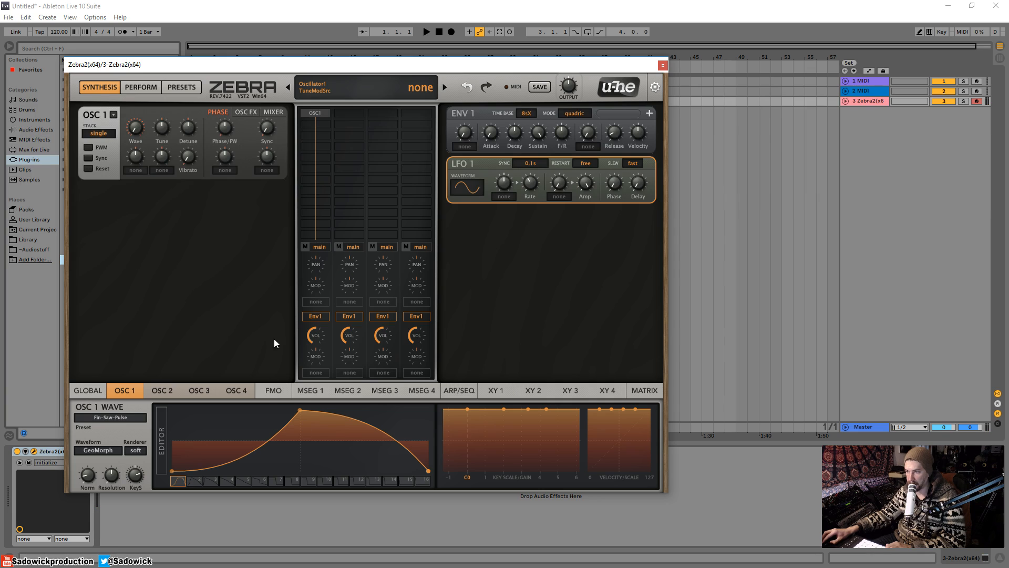
drag(143, 130, 134, 104)
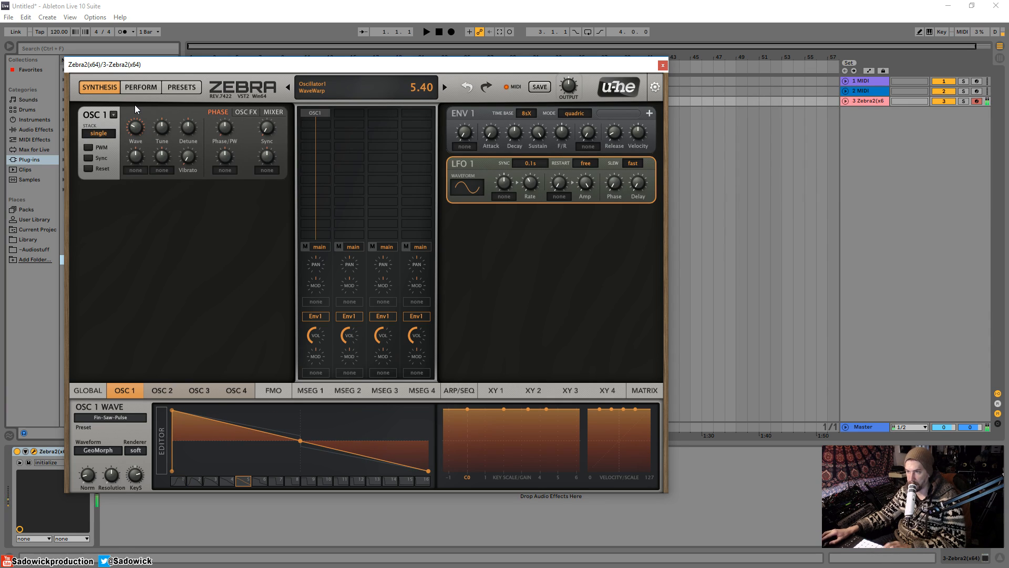
Step: Test OSC 1's vibrato, and assign Lfo1 as its tune modulation source, trying a depth of 14.50 and resetting it to 0.00
mouse_move(195, 160)
mouse_down()
mouse_move(187, 119)
mouse_move(191, 143)
mouse_move(179, 153)
mouse_up()
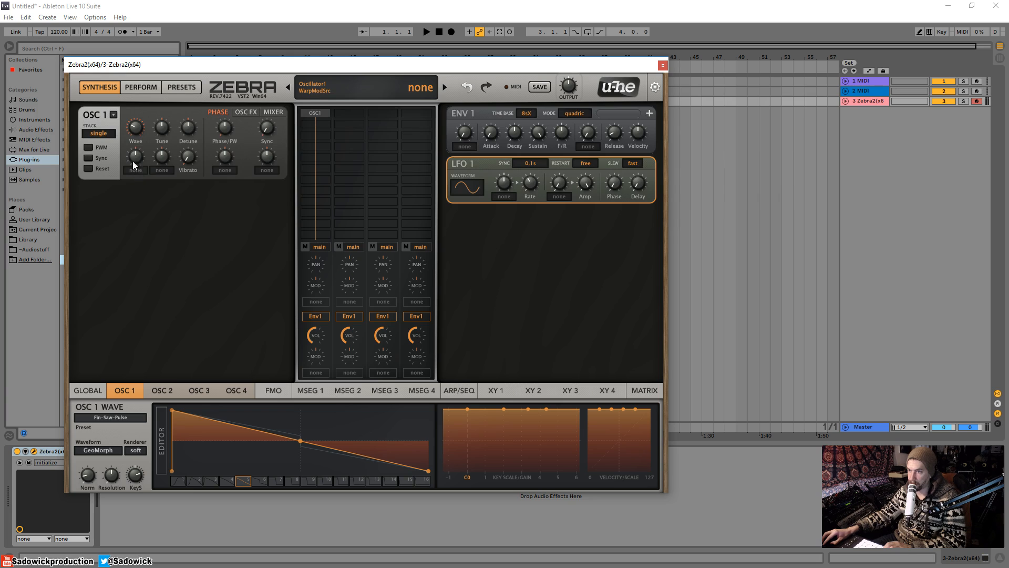
click(163, 170)
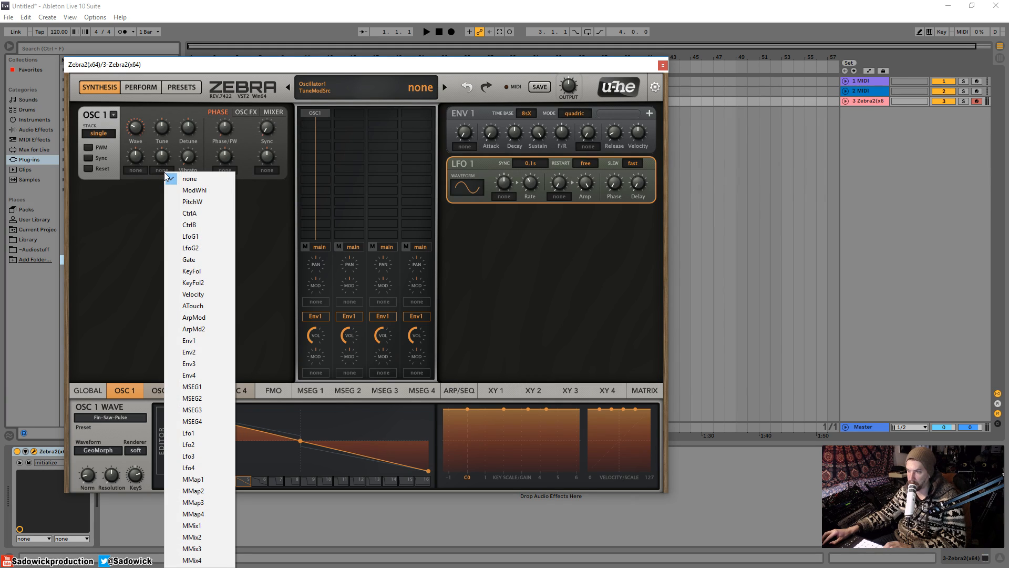
click(188, 433)
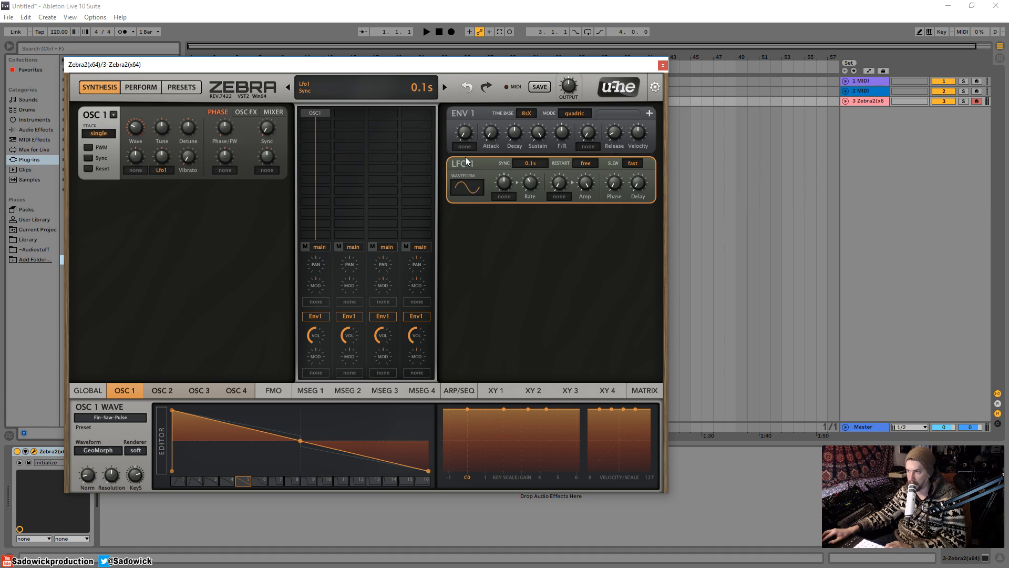
drag(163, 157, 167, 142)
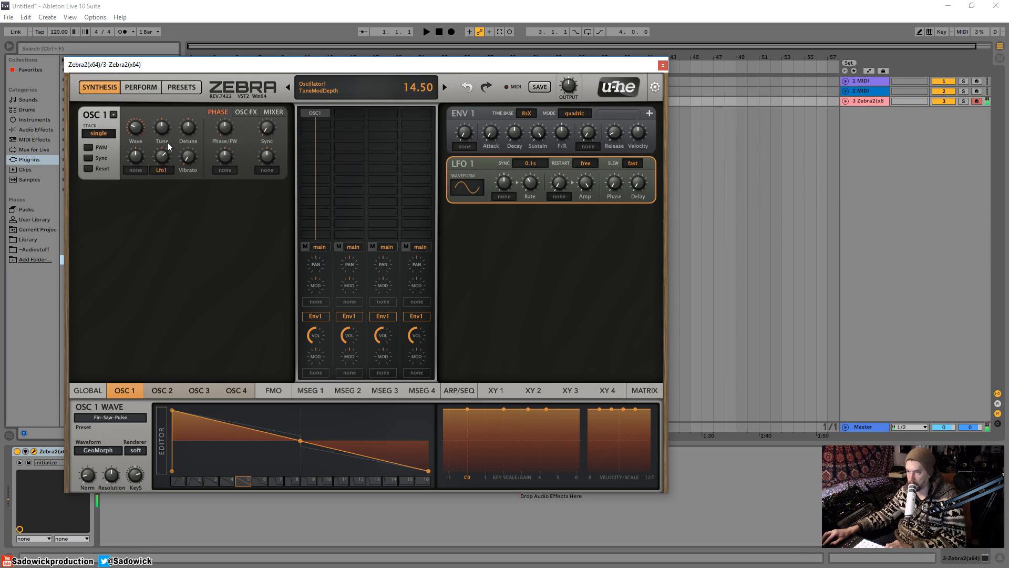
double_click(162, 155)
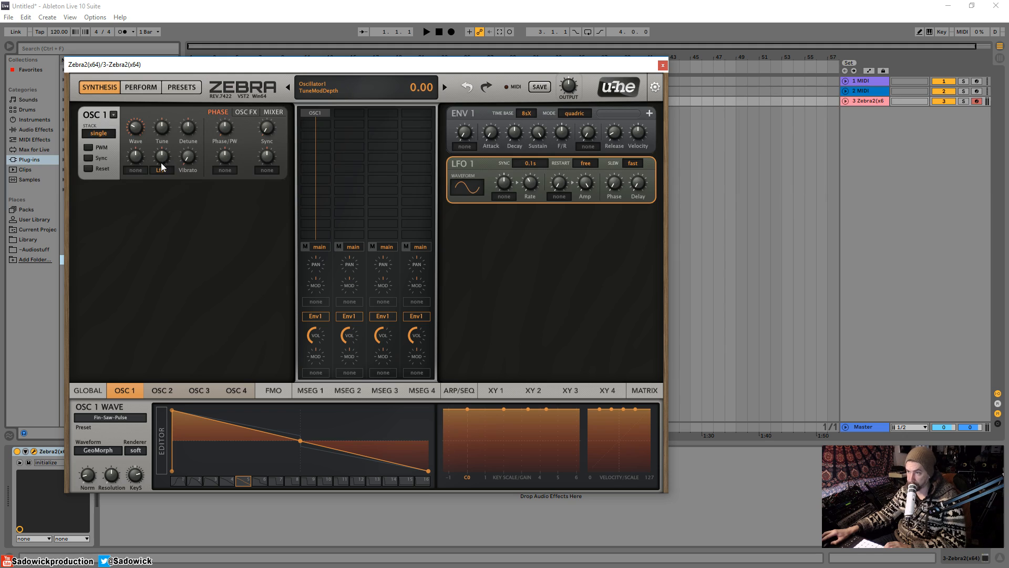
Step: Try OSC 1's phase at 58.00 and reset it, and look through the phase and sync modulation sources
mouse_move(227, 131)
mouse_down()
mouse_move(225, 187)
mouse_move(234, 126)
mouse_up()
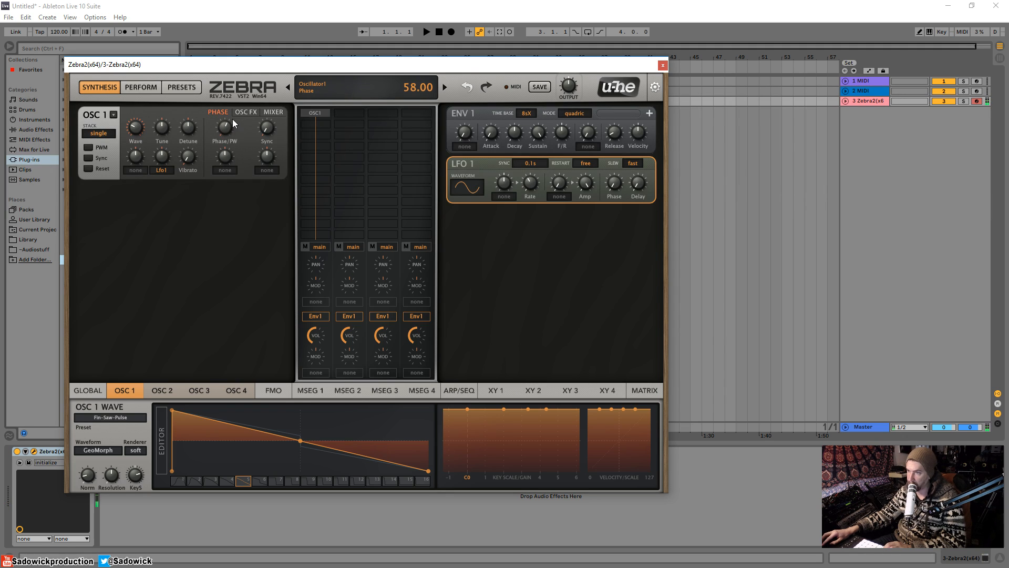
double_click(229, 131)
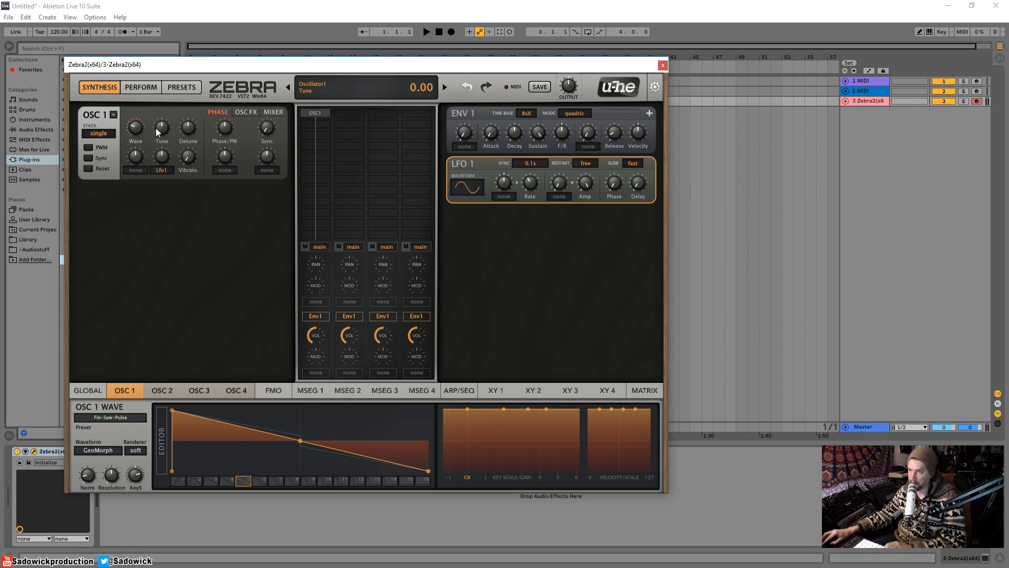
click(232, 171)
click(235, 154)
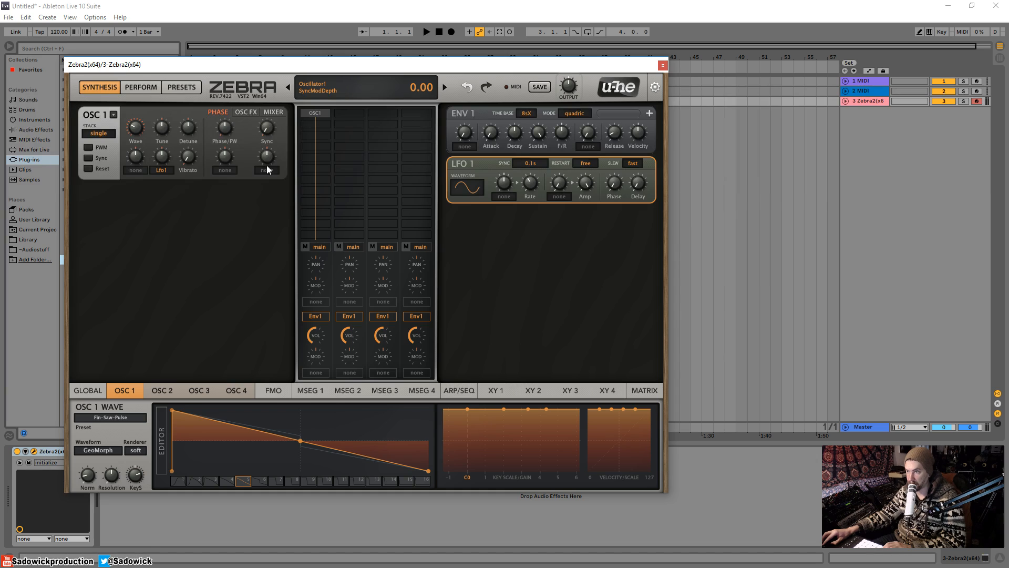
click(268, 169)
click(247, 149)
drag(267, 131, 267, 130)
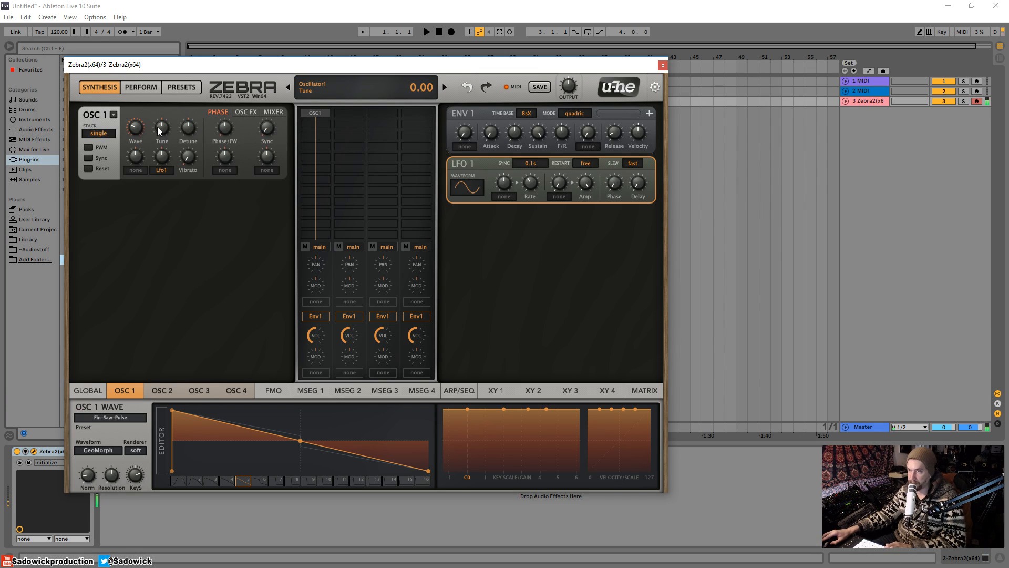
Step: Set OSC 1's first oscillator effect to Fractalz and lower its amount
click(248, 113)
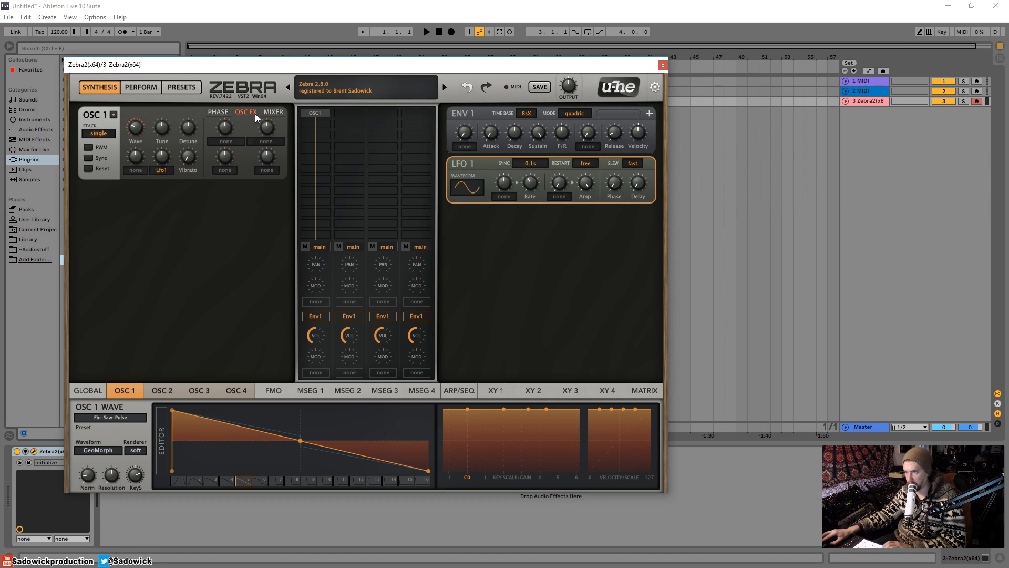
click(226, 141)
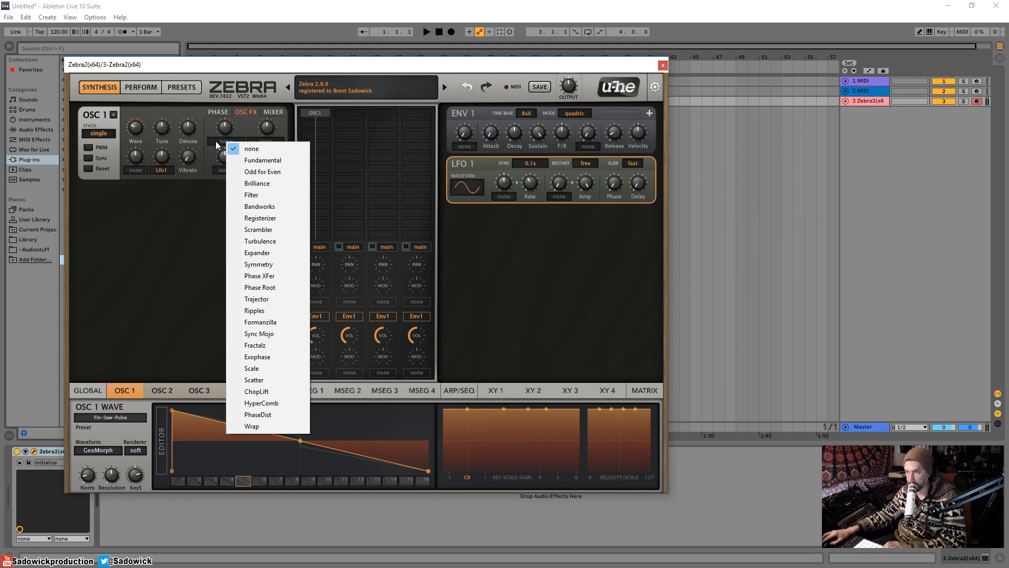
click(276, 348)
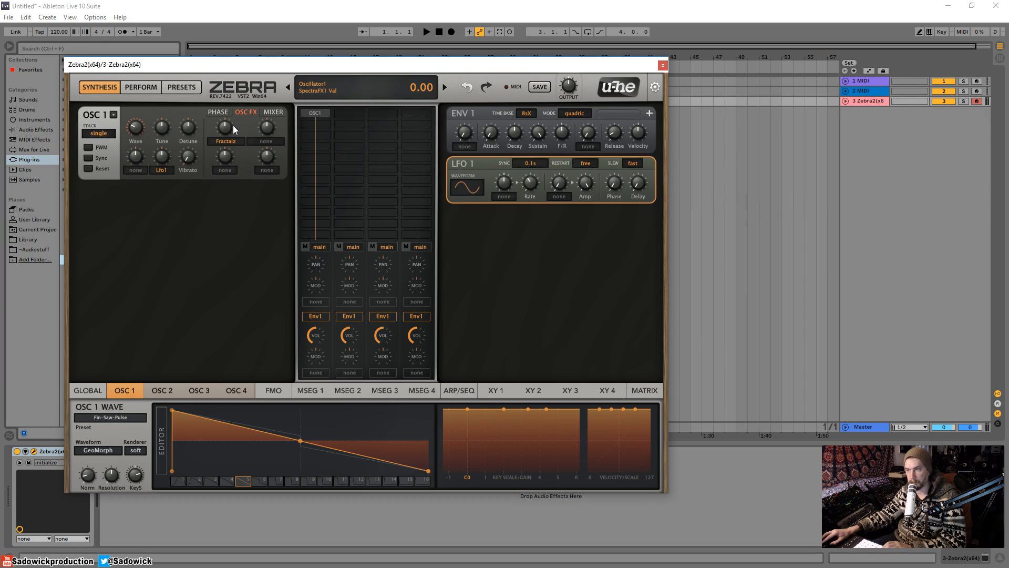
mouse_move(226, 130)
mouse_down()
mouse_move(227, 109)
mouse_move(225, 149)
mouse_up()
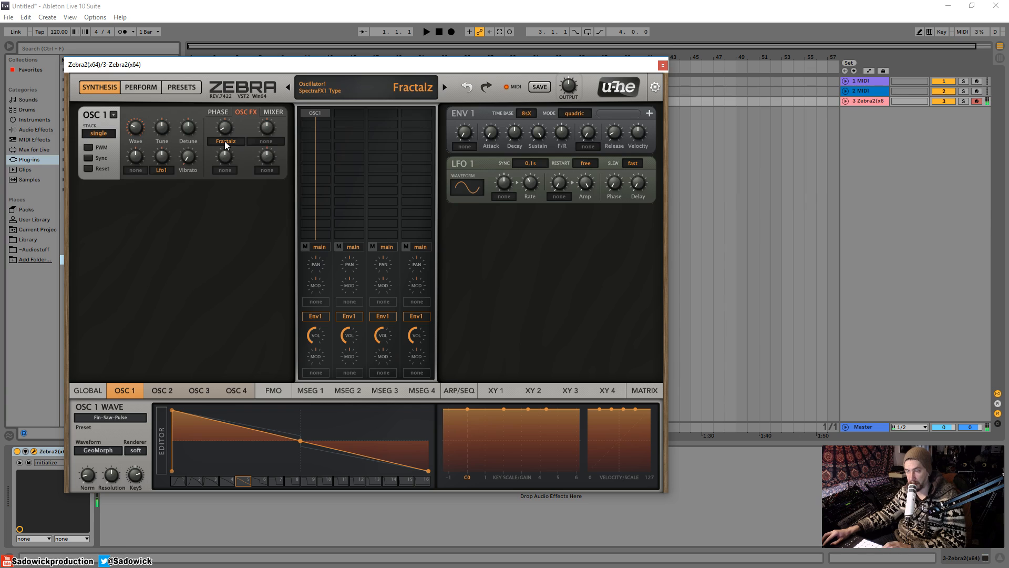
Step: Switch OSC 1's first oscillator effect to Odd for Even and sweep its amount down to -100.00
click(225, 141)
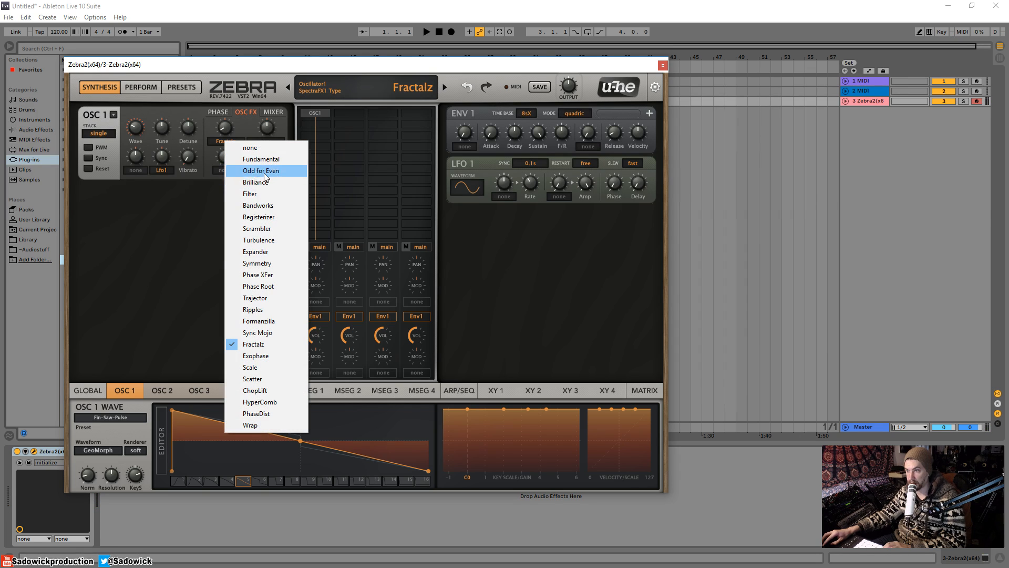
click(264, 173)
drag(224, 131, 233, 162)
Step: Switch OSC 1's first oscillator effect to Scrambler and raise its amount to 100.00
click(230, 140)
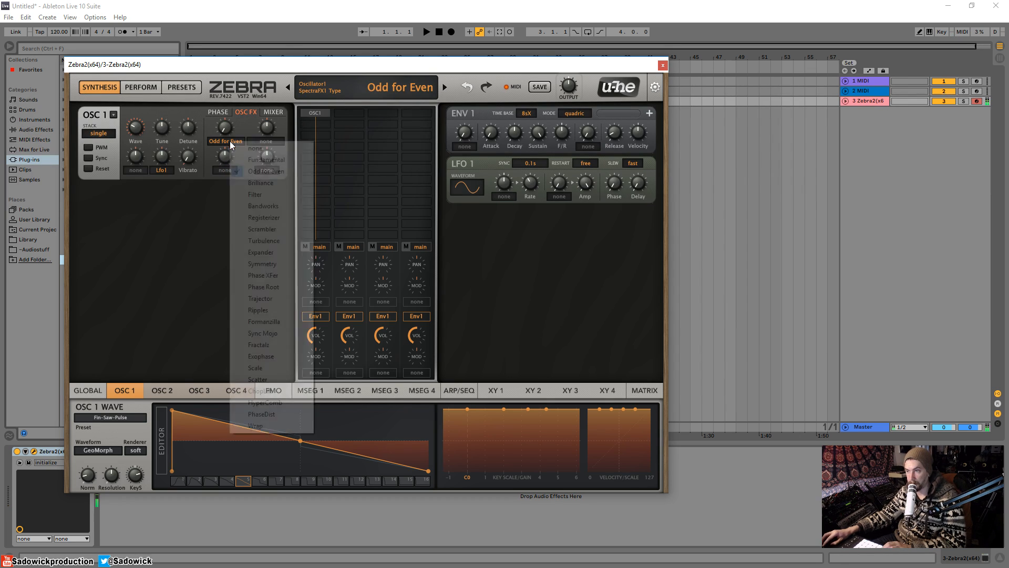
click(273, 229)
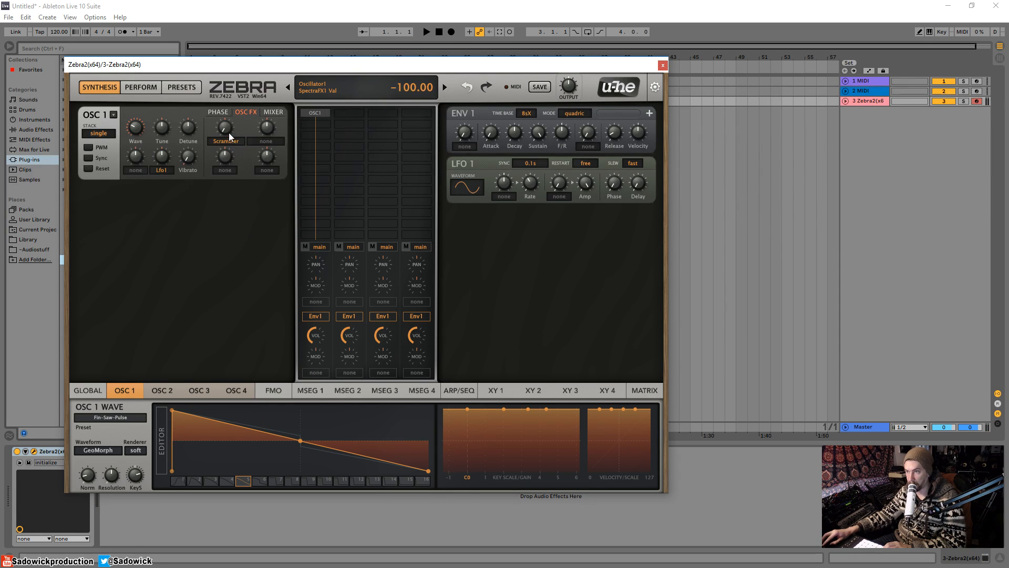
drag(227, 132, 232, 89)
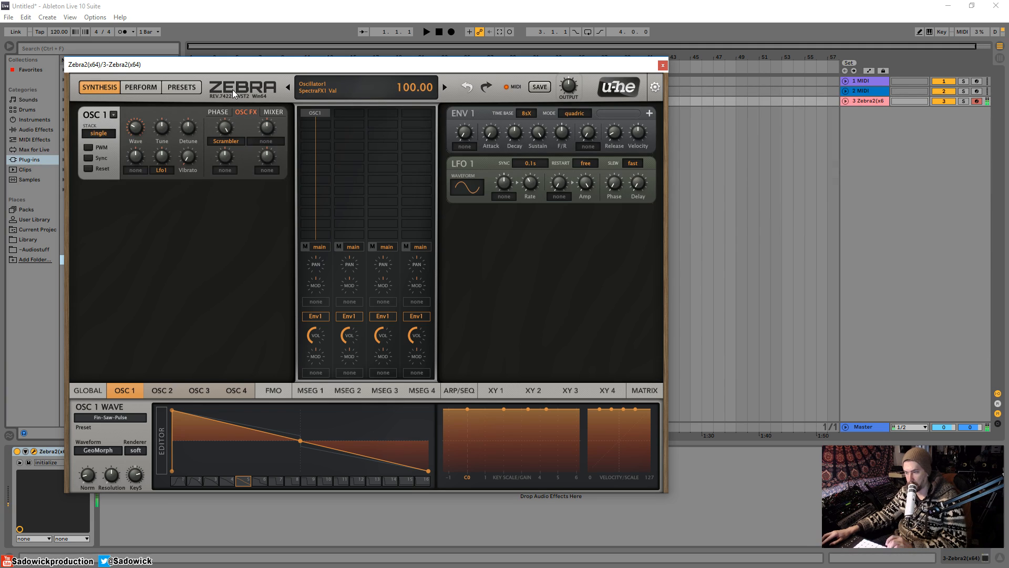
Step: Switch OSC 1's first oscillator effect to Phase XFer, sweep its amount and reset it to 0.00, leaving the second effect at none
click(225, 141)
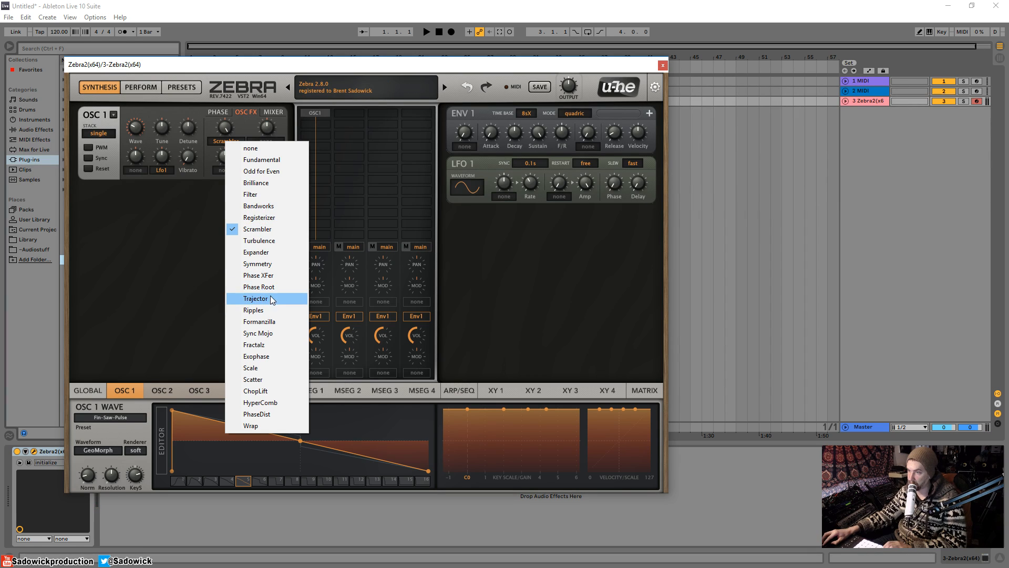
click(274, 275)
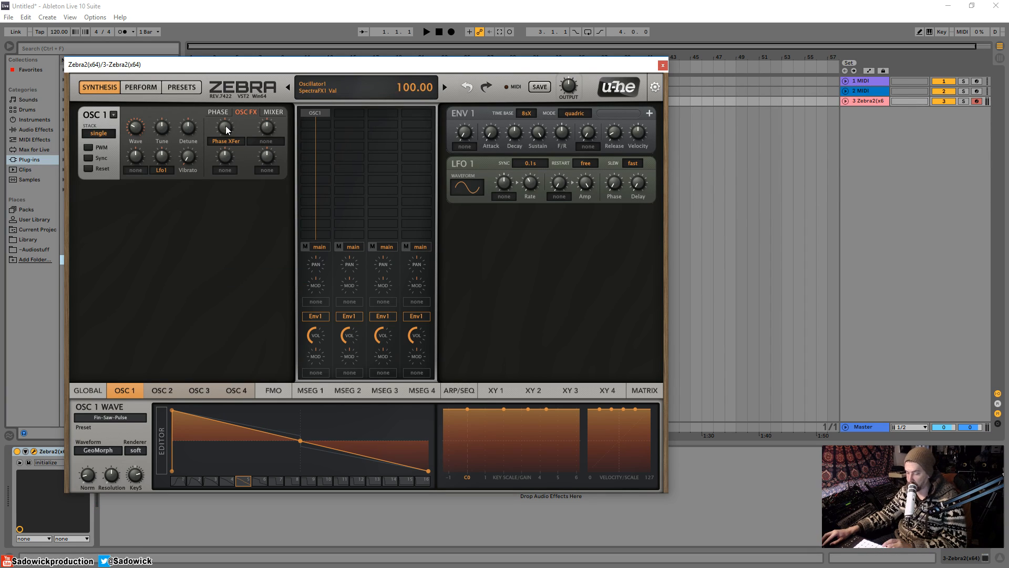
drag(227, 139, 235, 165)
double_click(227, 135)
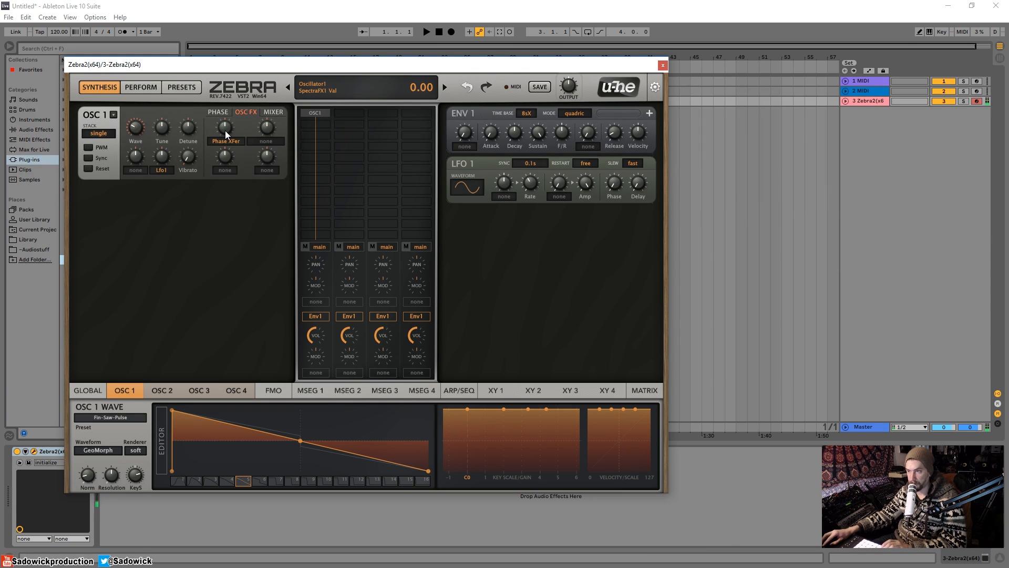
click(266, 141)
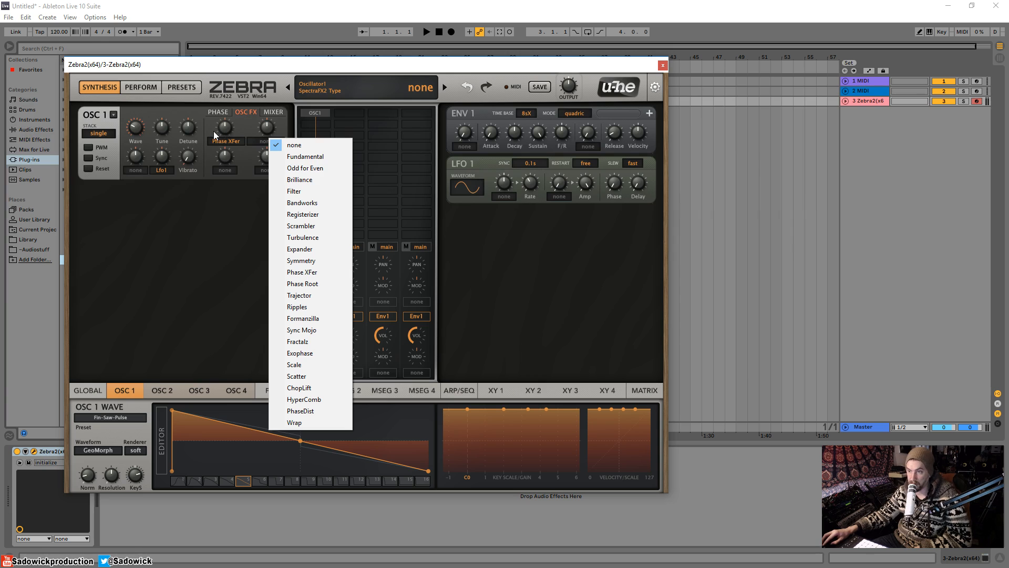
click(152, 352)
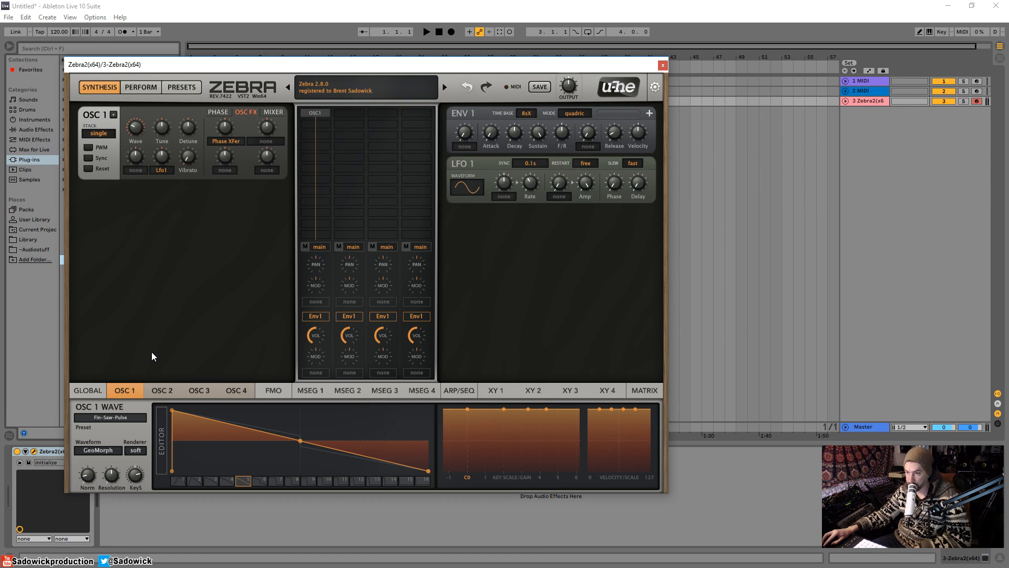
Step: Bring OSC 1's Wave down to the first waveform and move its curve's peak point to the left edge
drag(172, 411, 195, 411)
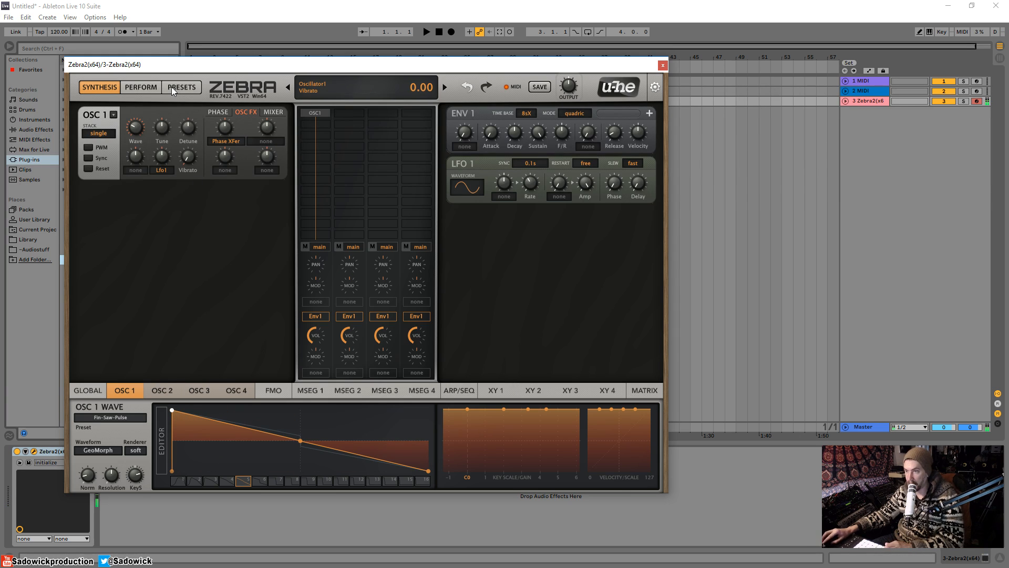
drag(135, 128, 122, 216)
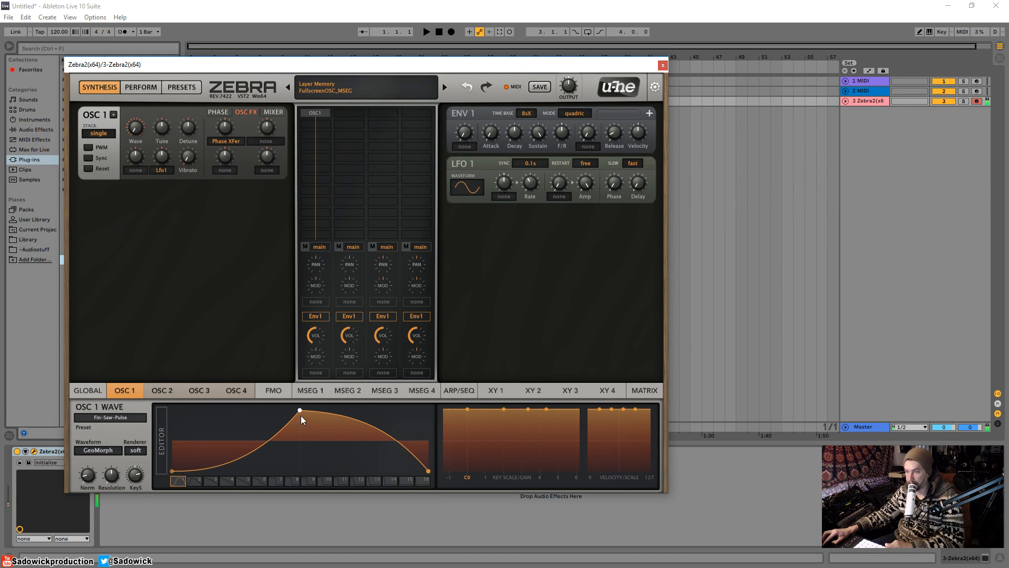
drag(300, 411, 112, 378)
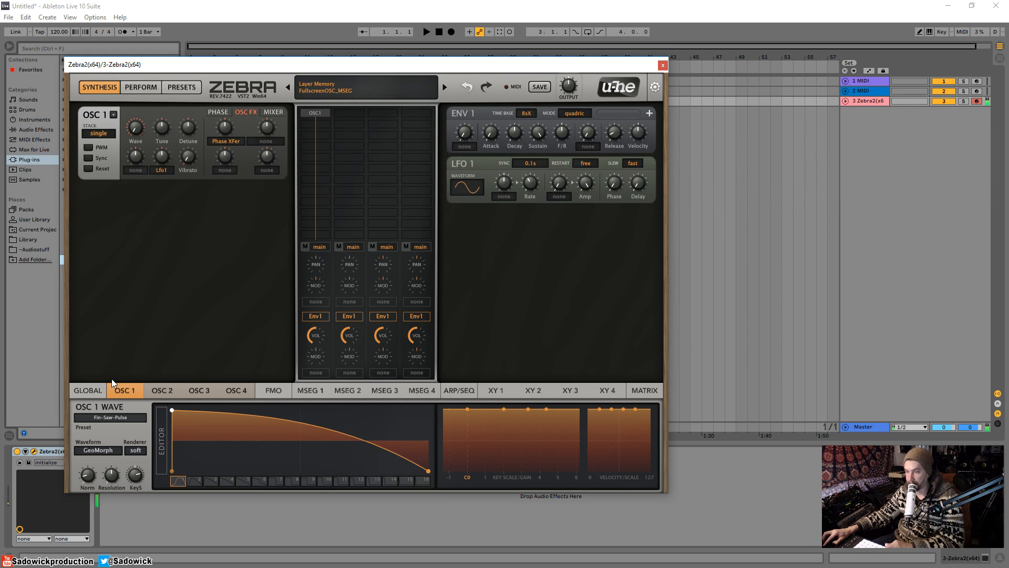
Step: Sweep the amount of OSC 1's first oscillator effect and set the effect to none, leaving its modulation source unassigned
mouse_move(223, 128)
mouse_down()
mouse_move(228, 98)
mouse_move(220, 188)
mouse_move(232, 120)
mouse_move(233, 133)
mouse_up()
click(232, 141)
click(238, 149)
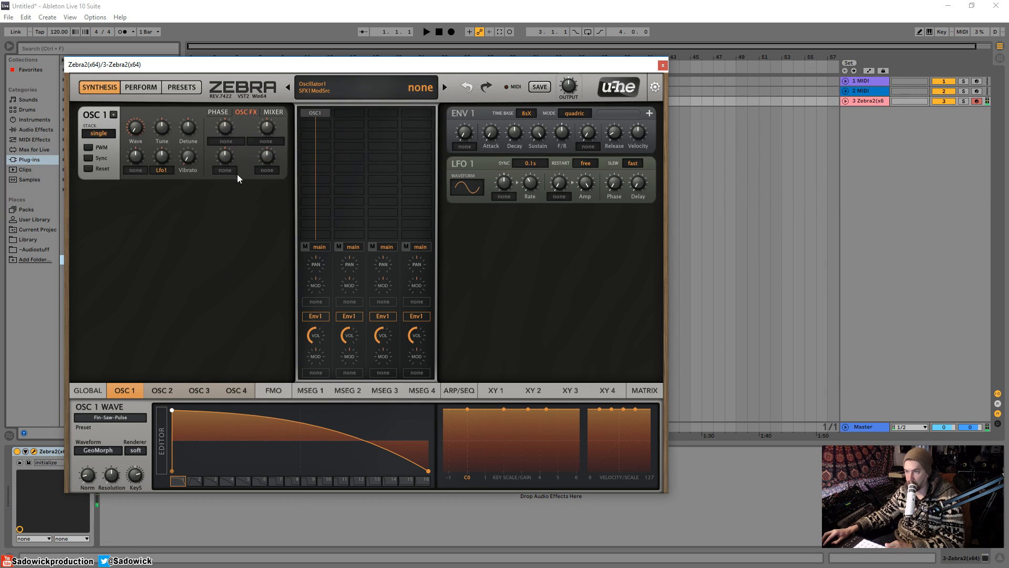
click(229, 171)
click(203, 165)
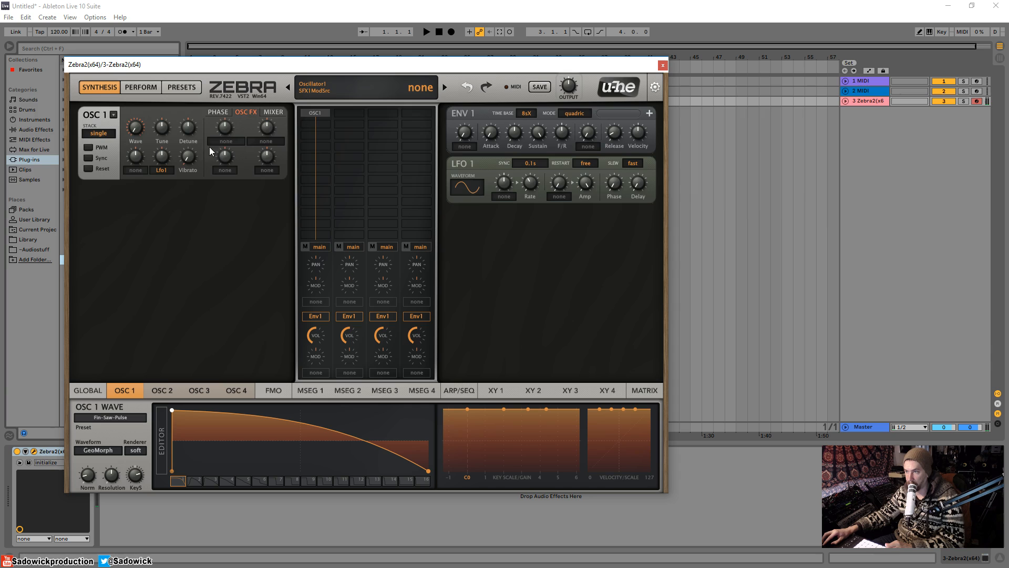
Step: Set OSC 1's stack to eleven with raised detune, and set its mixer width to 100.00
click(274, 113)
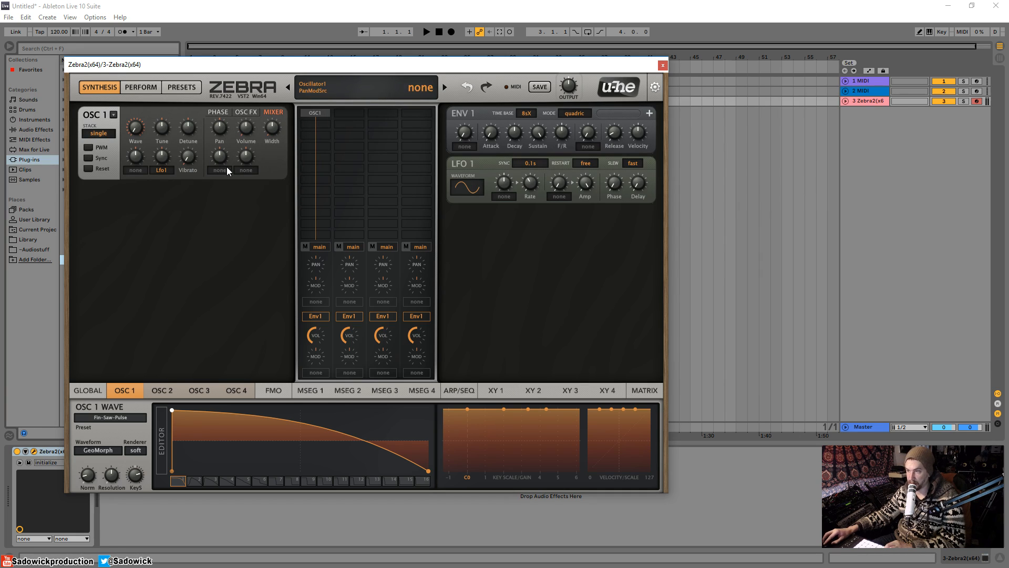
click(99, 133)
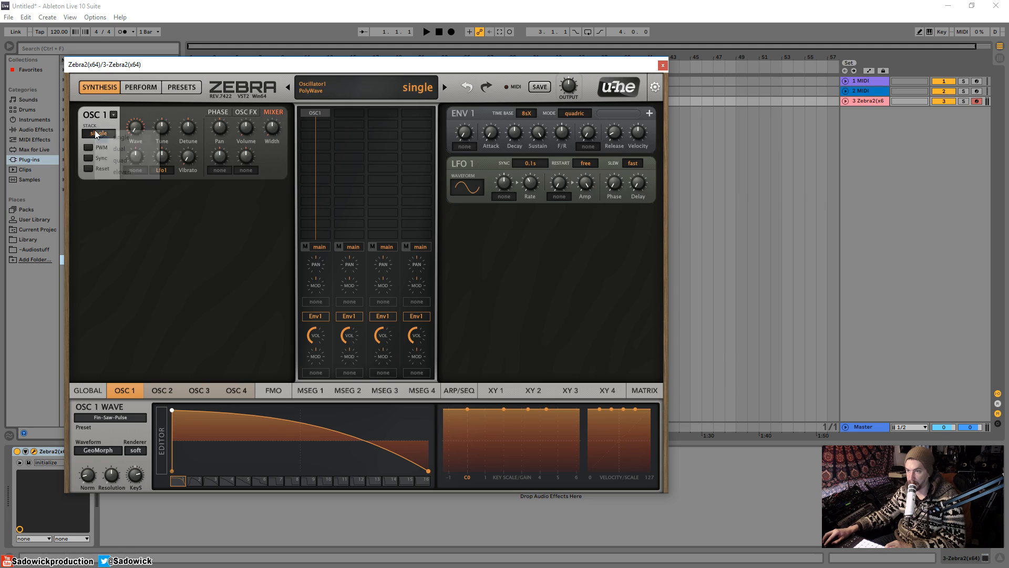
click(117, 170)
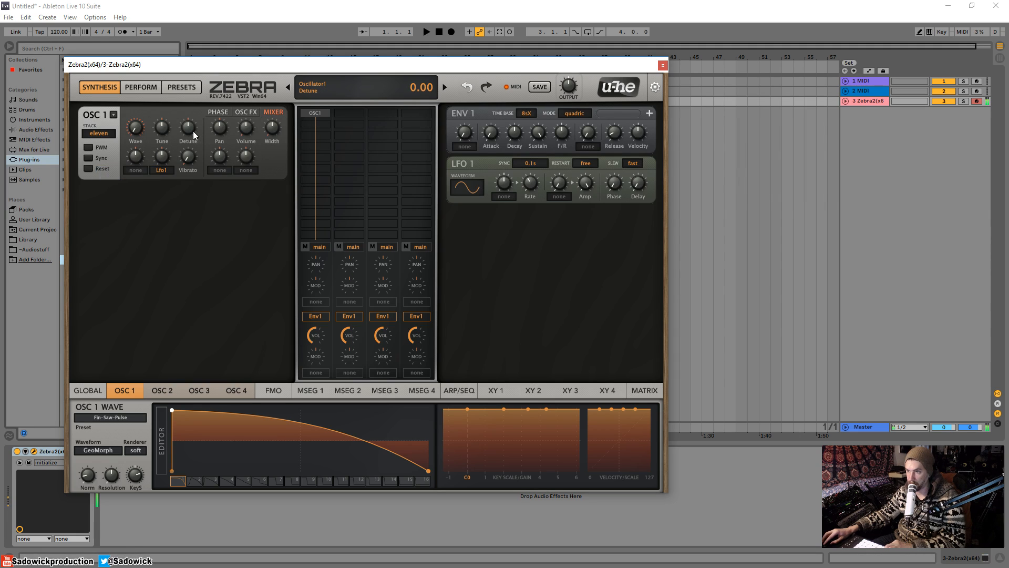
drag(275, 133, 287, 86)
drag(274, 128, 276, 118)
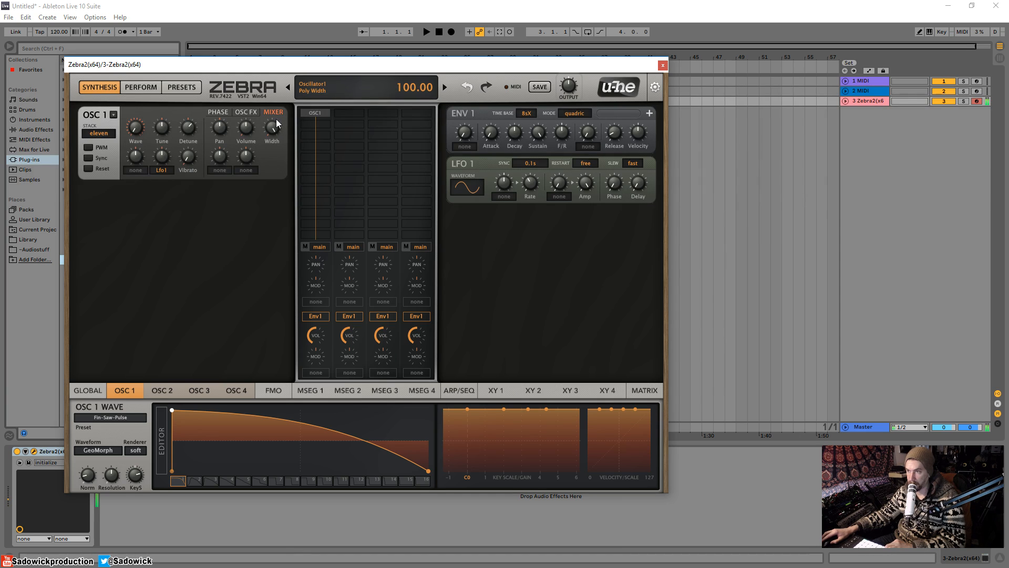
Step: Set OSC 1's stack to single and show its phase settings
click(99, 134)
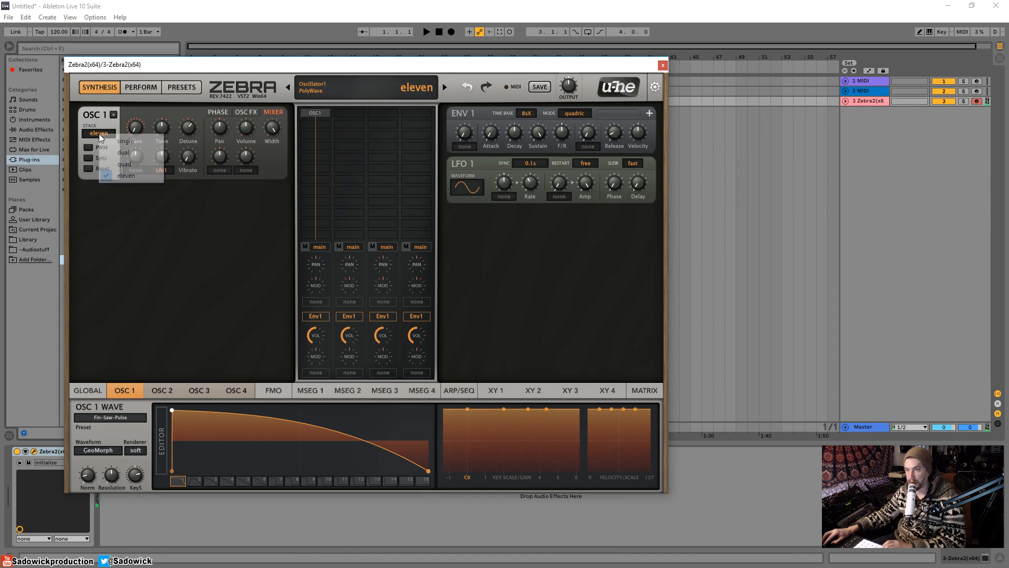
click(106, 142)
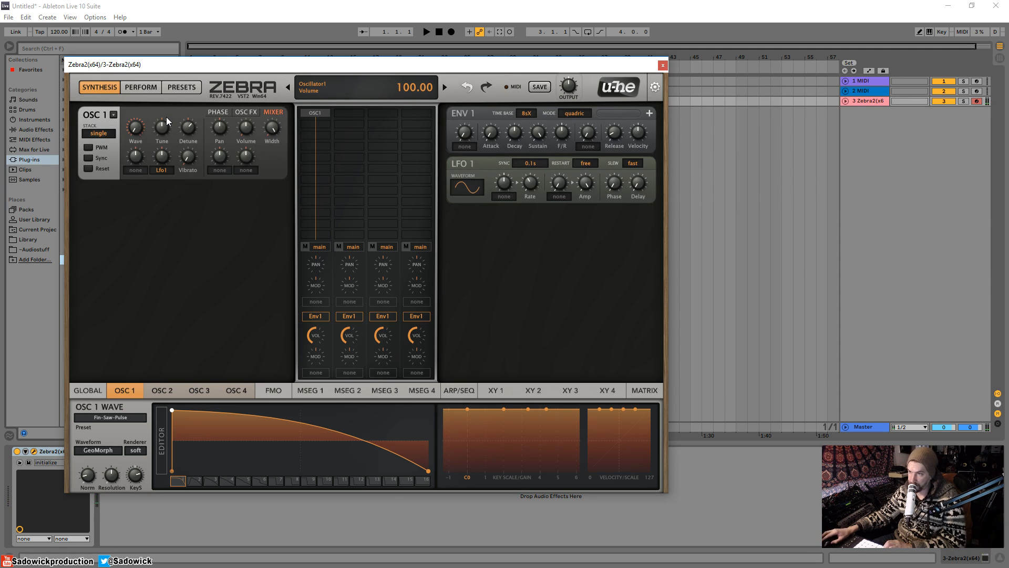
click(222, 112)
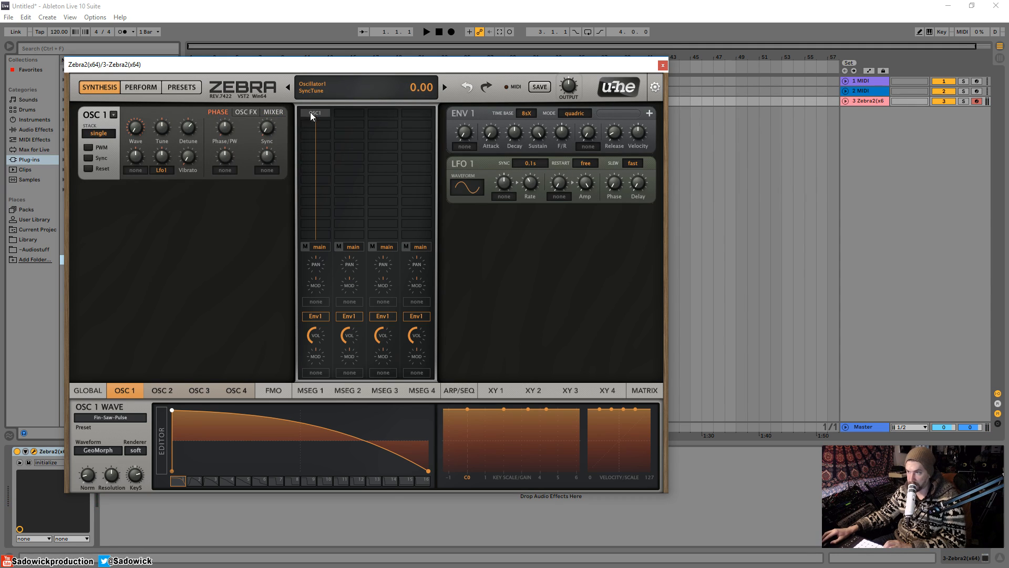
Step: Add a Noise1 module to the first slot of the second lane, next to OSC1
click(318, 123)
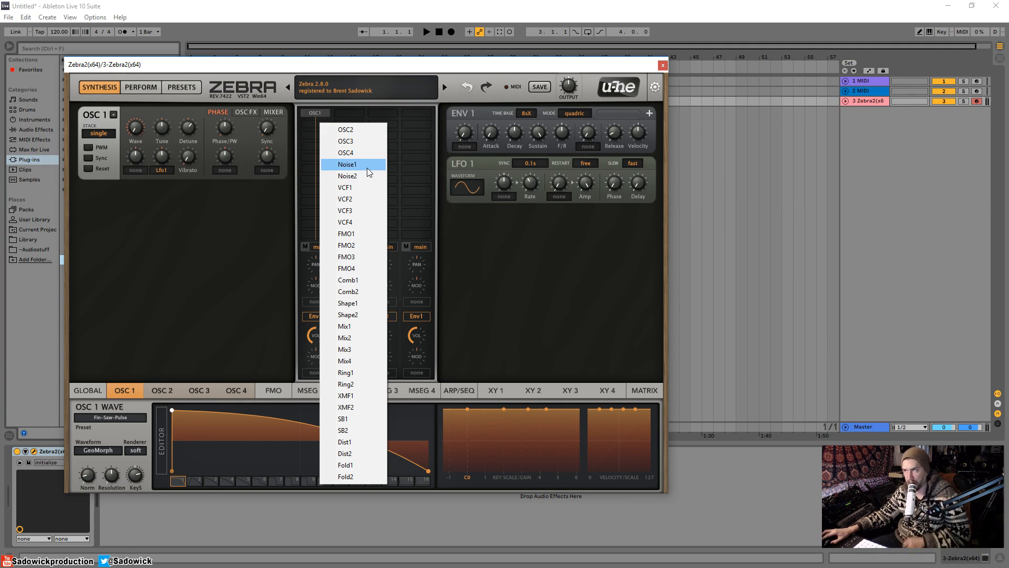
click(212, 199)
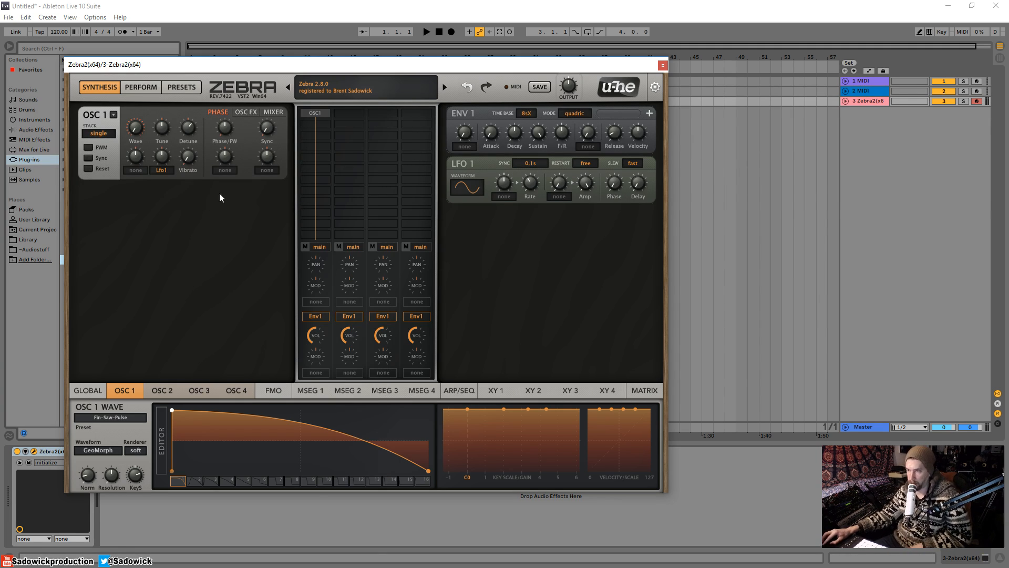
click(349, 112)
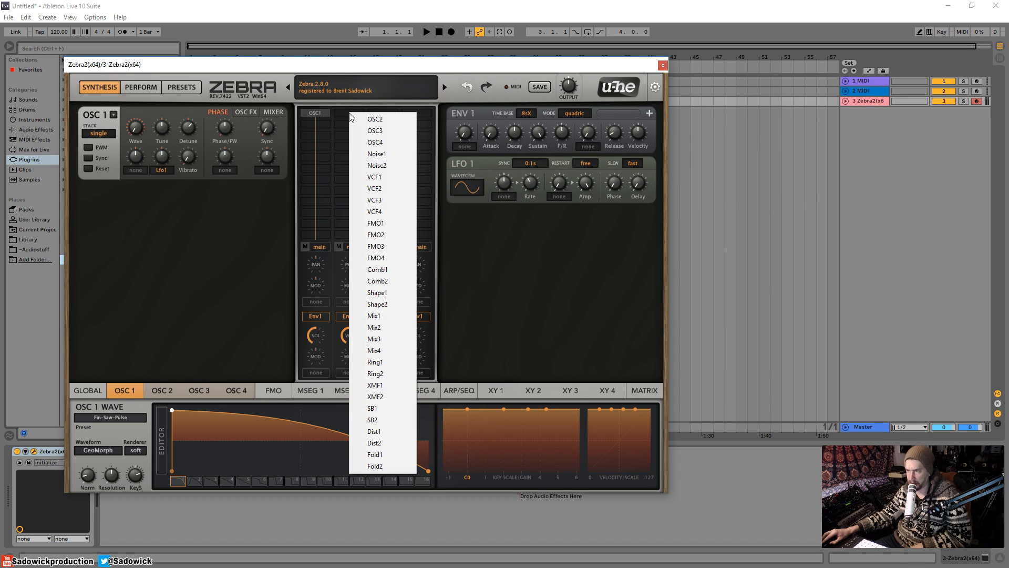
click(381, 156)
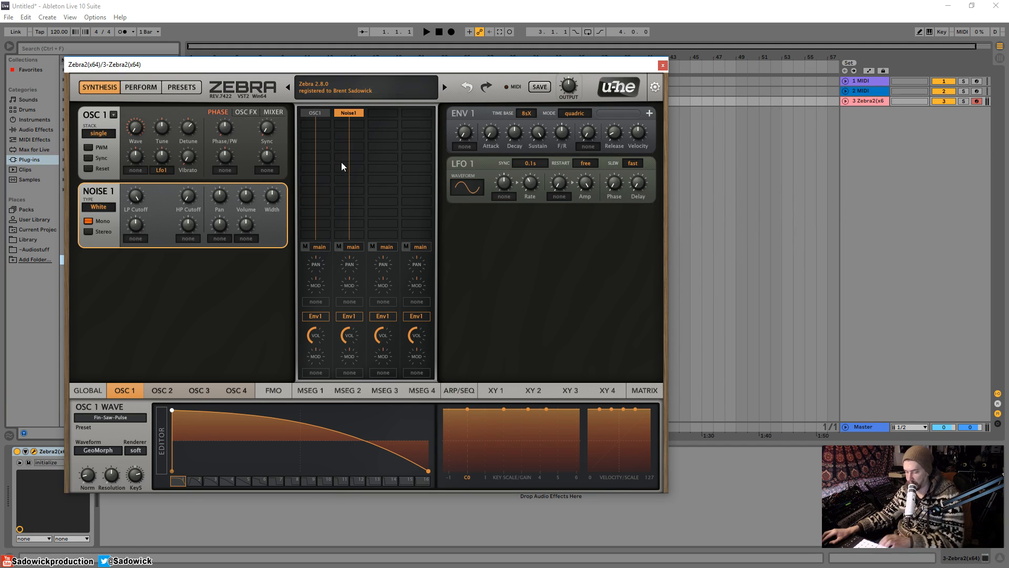
Step: Lower Noise 1's LP Cutoff and assign Env2 as the second lane's volume envelope
mouse_move(135, 196)
mouse_down()
mouse_move(135, 266)
mouse_move(146, 225)
mouse_move(136, 207)
mouse_up()
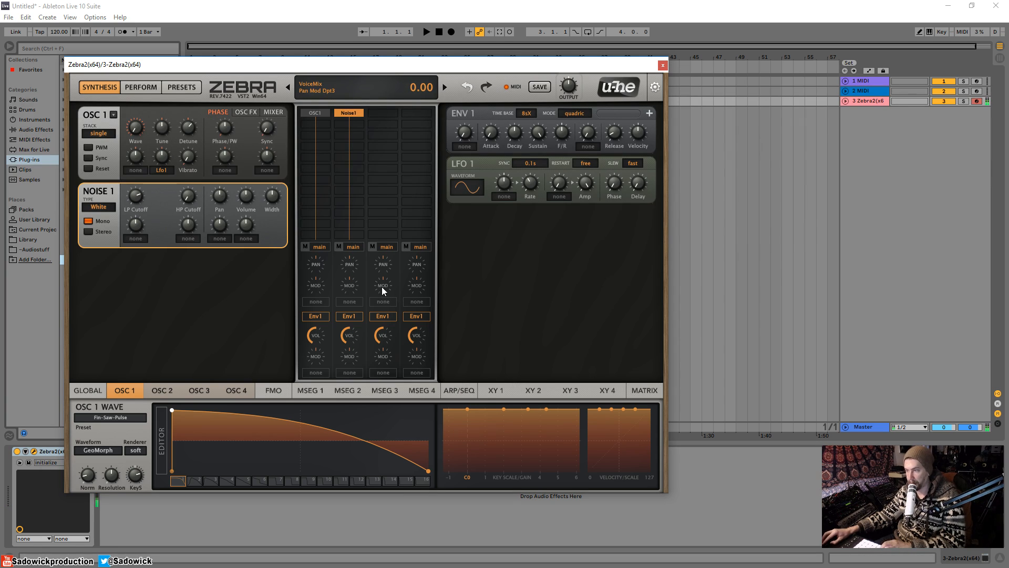
click(349, 315)
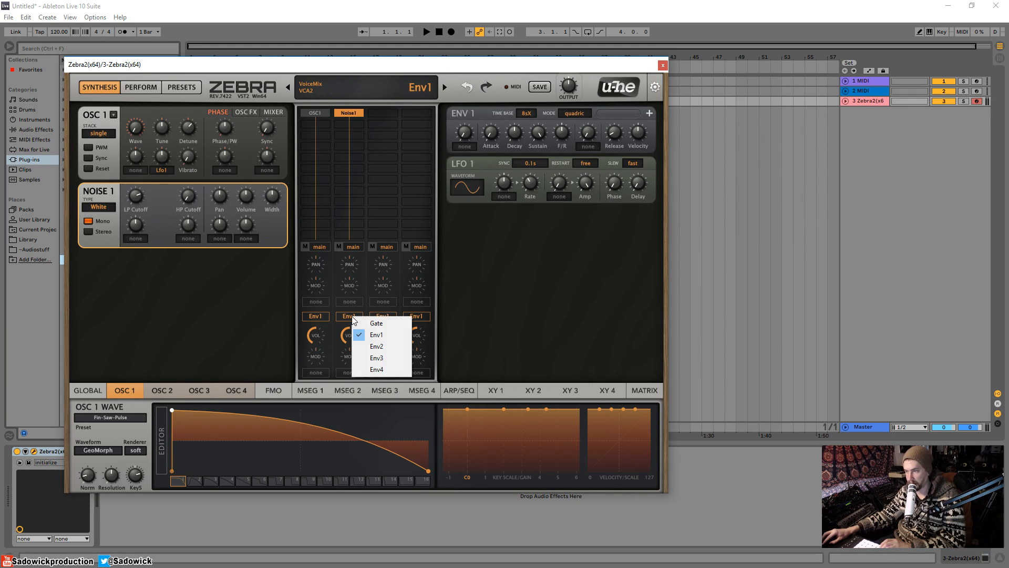
click(375, 346)
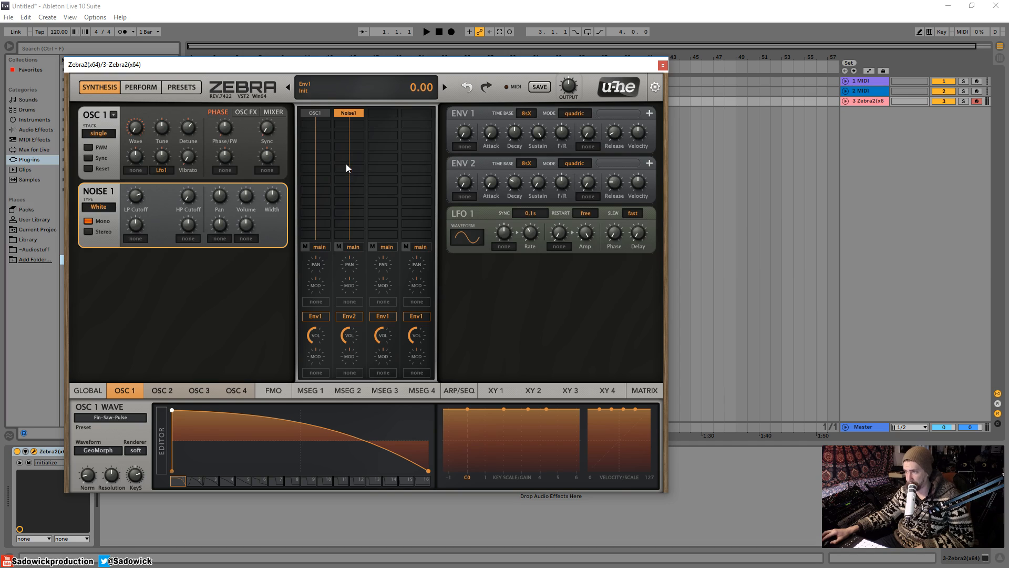
Step: Add a Mix1 module below Noise1 in the second lane, with a VCF1 filter directly beneath it
click(350, 129)
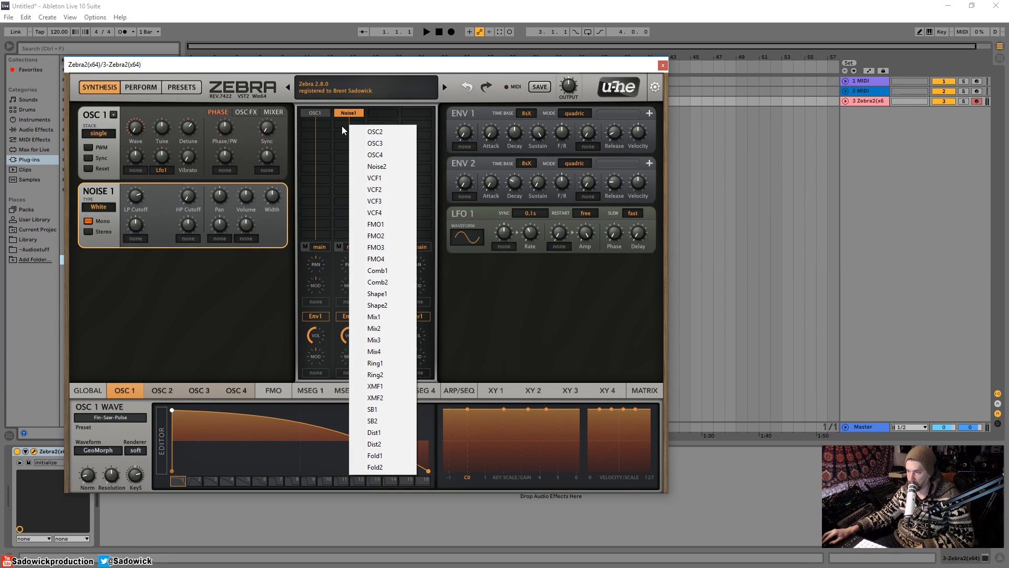
click(399, 317)
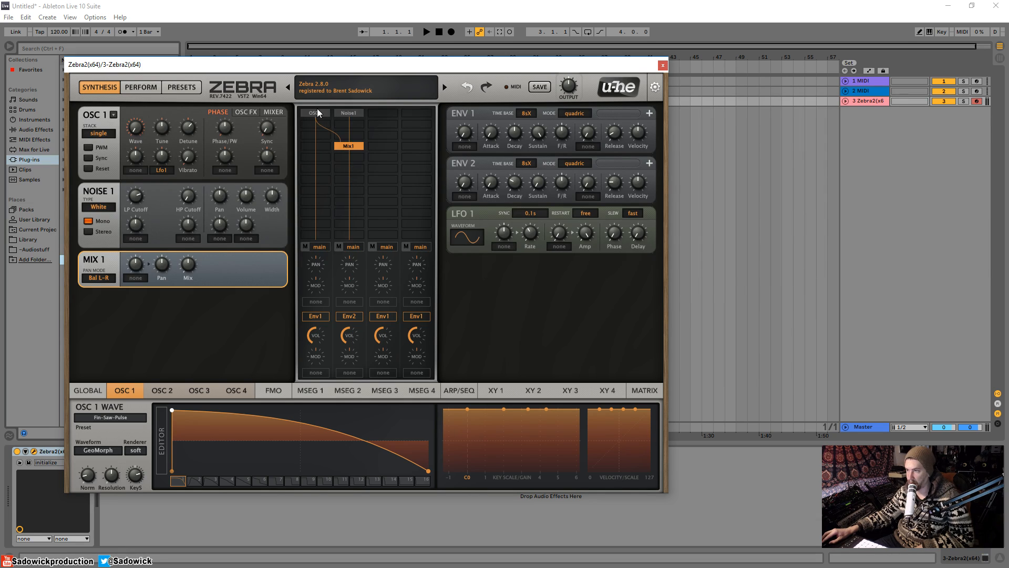
click(355, 157)
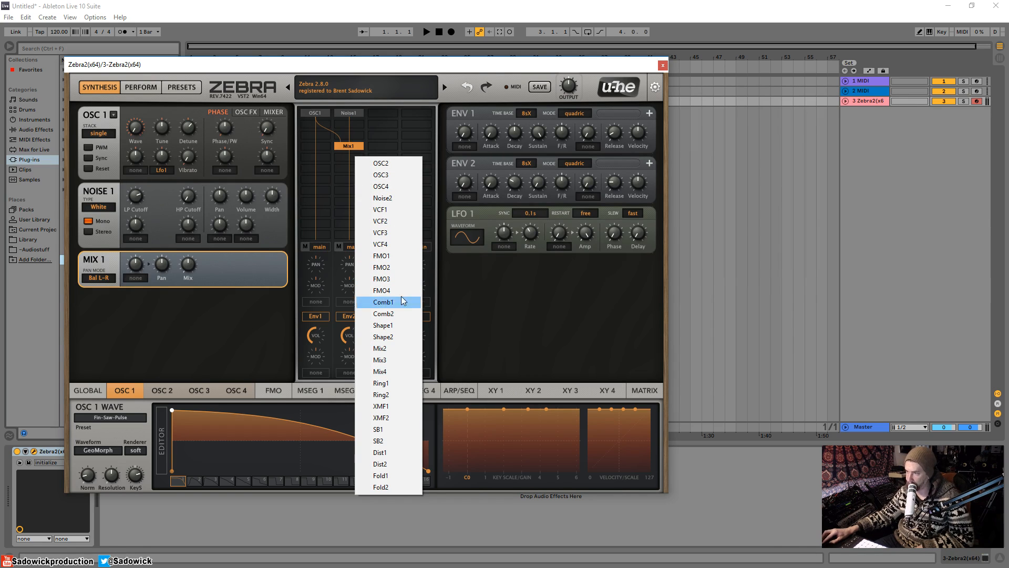
click(382, 210)
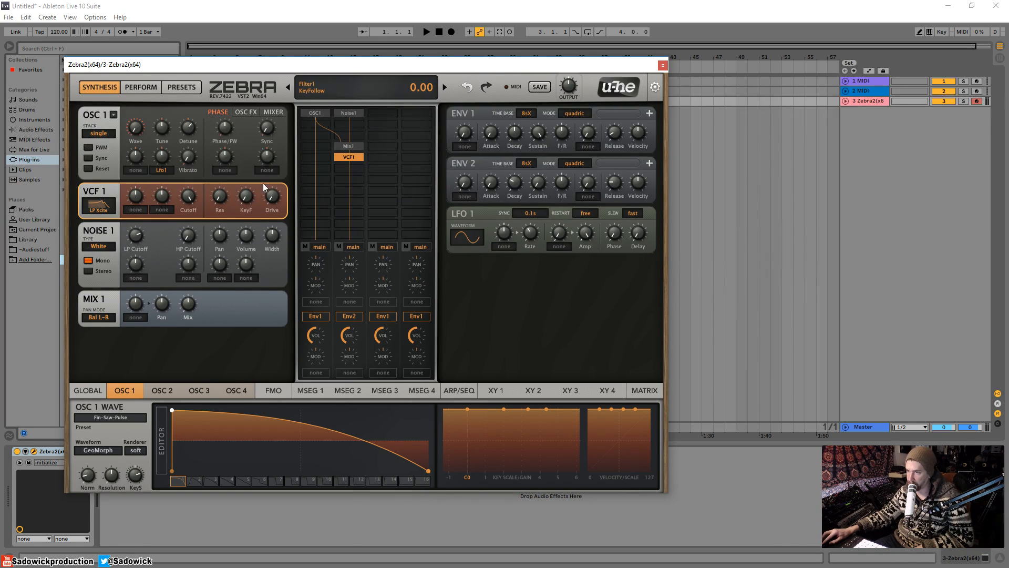
Step: Turn the first lane's volume all the way down and set VCF 1's Cutoff to 110.00
drag(195, 213, 197, 258)
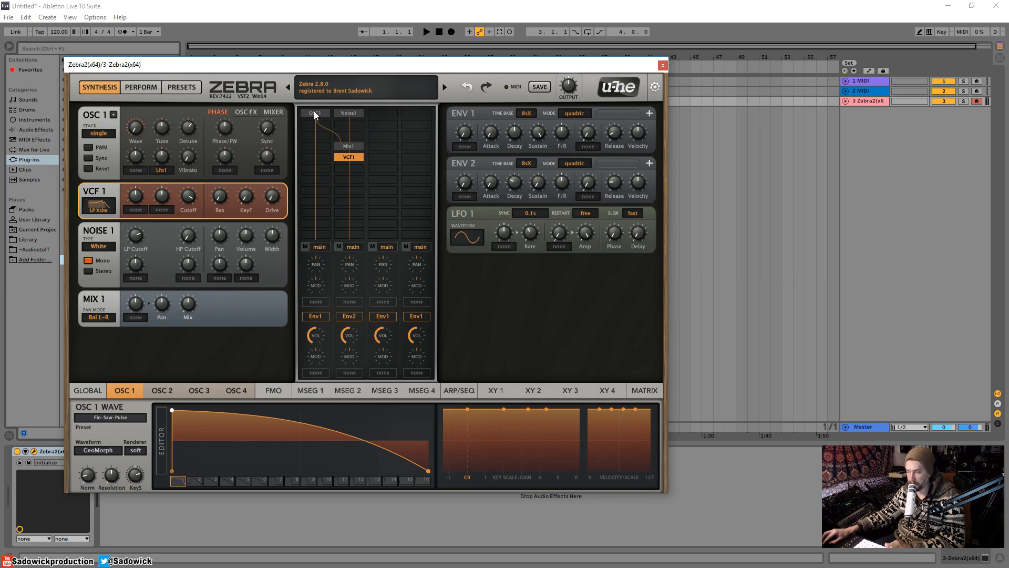
drag(316, 336, 286, 474)
mouse_move(197, 207)
mouse_down()
mouse_move(191, 238)
mouse_move(191, 212)
mouse_up()
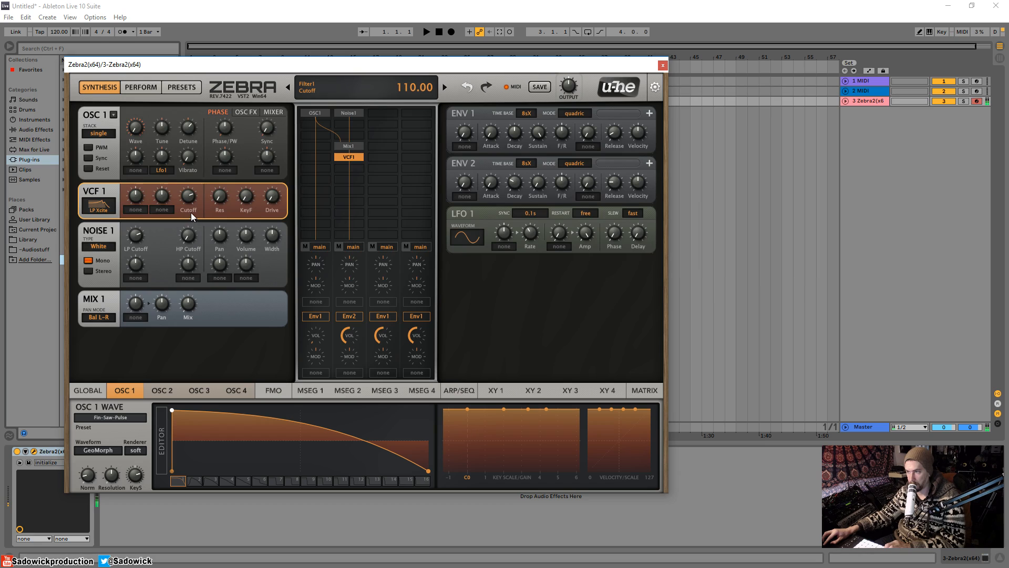
Step: Sweep Mix 1's Mix up to 89.50 and back to the middle, and try out its Pan
click(348, 145)
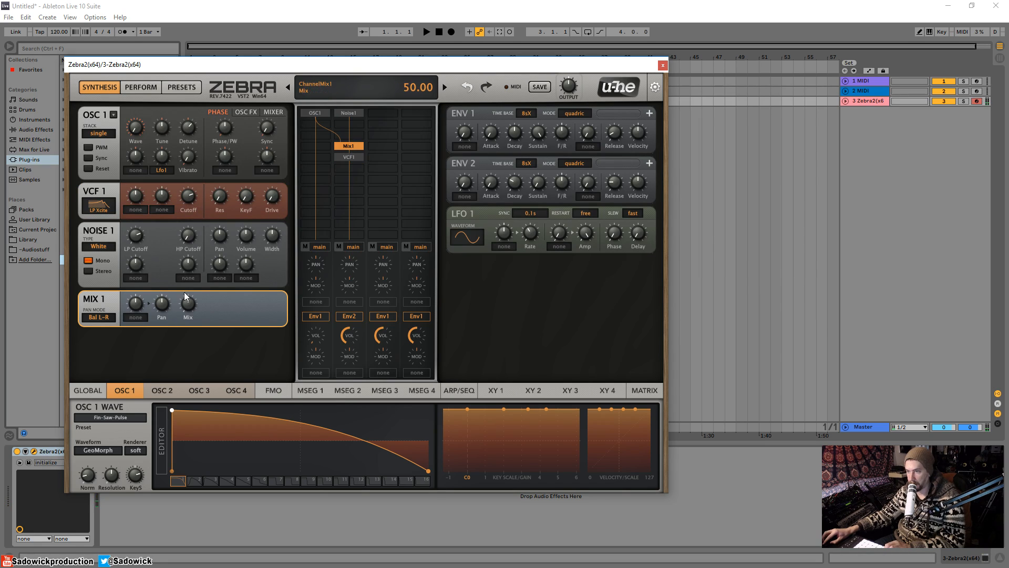
drag(189, 310, 189, 336)
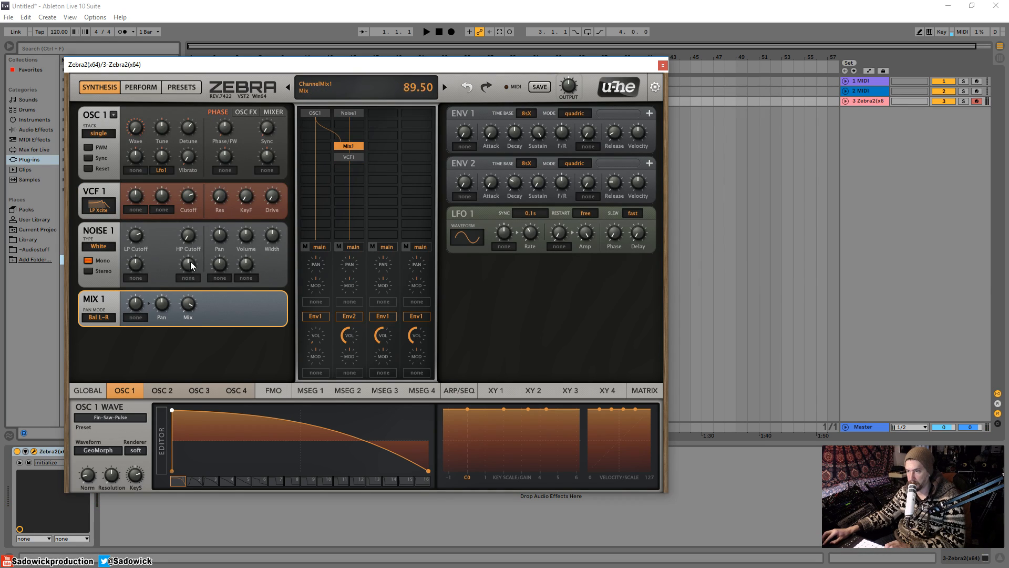
drag(181, 436, 181, 335)
mouse_move(166, 305)
mouse_down()
mouse_move(165, 182)
mouse_move(162, 309)
mouse_up()
Step: Raise VCF 1's Drive and sweep its Cutoff, ending at 122.00
click(353, 157)
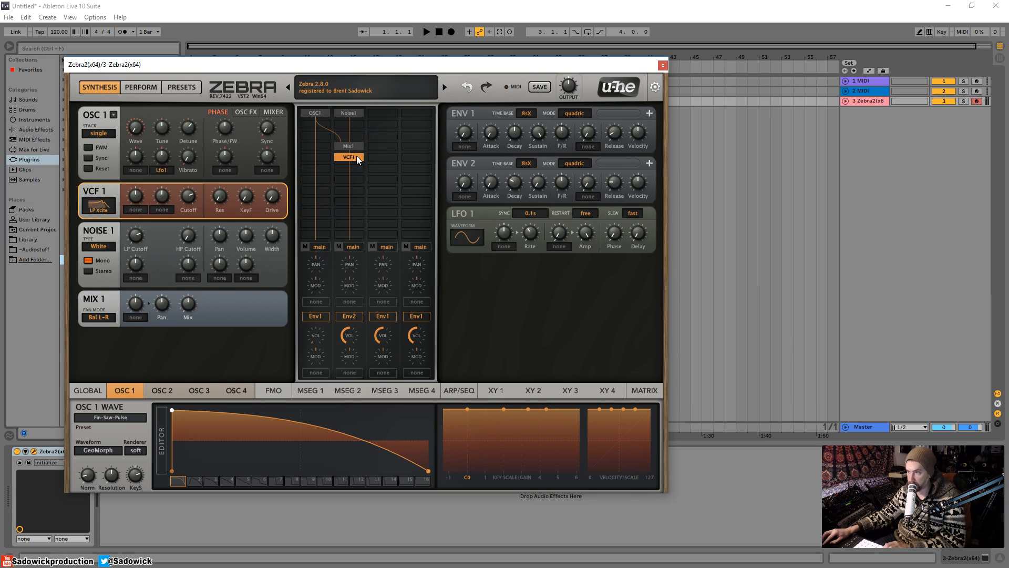
drag(272, 196, 280, 136)
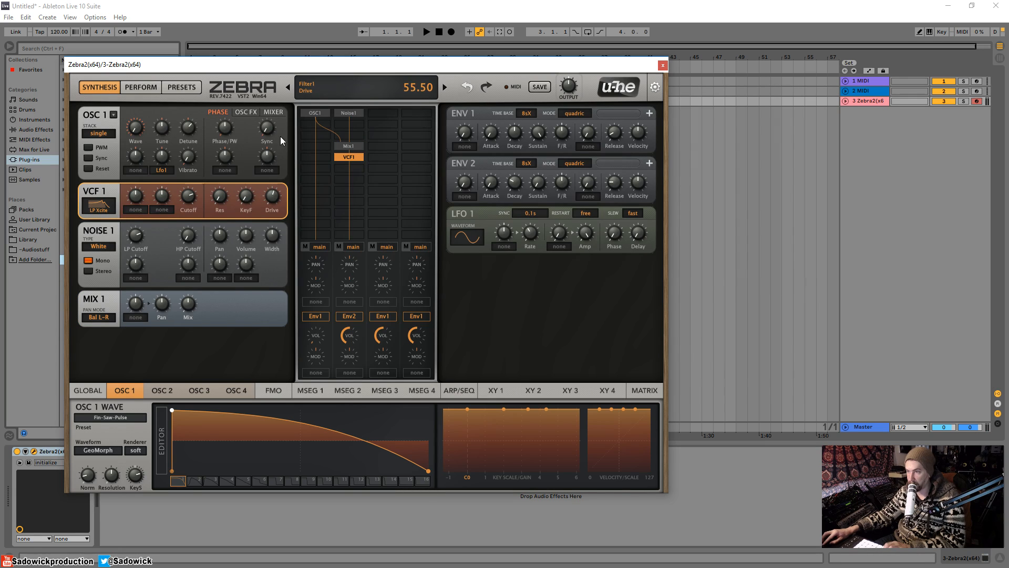
drag(275, 199, 195, 232)
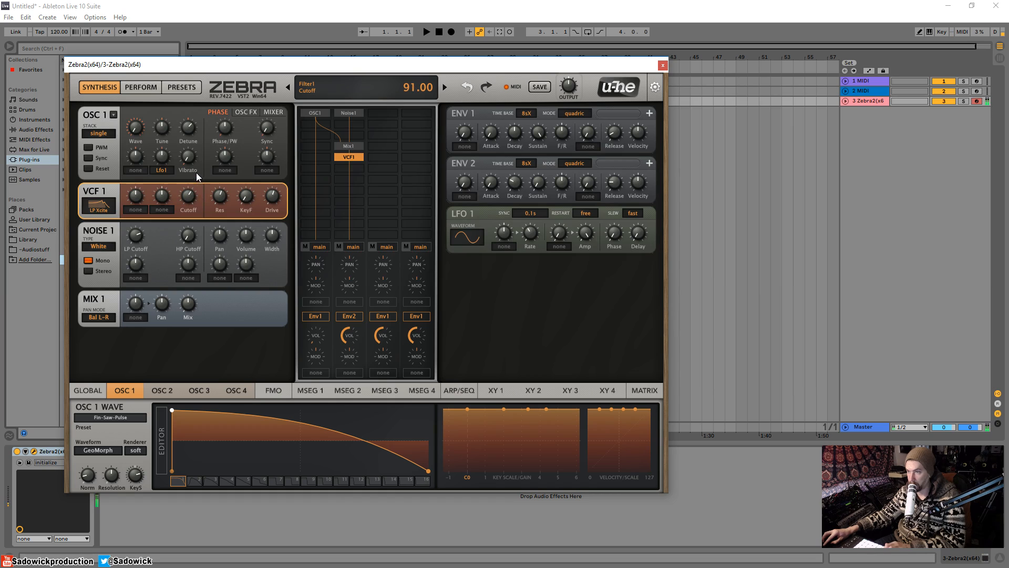
drag(195, 185, 202, 157)
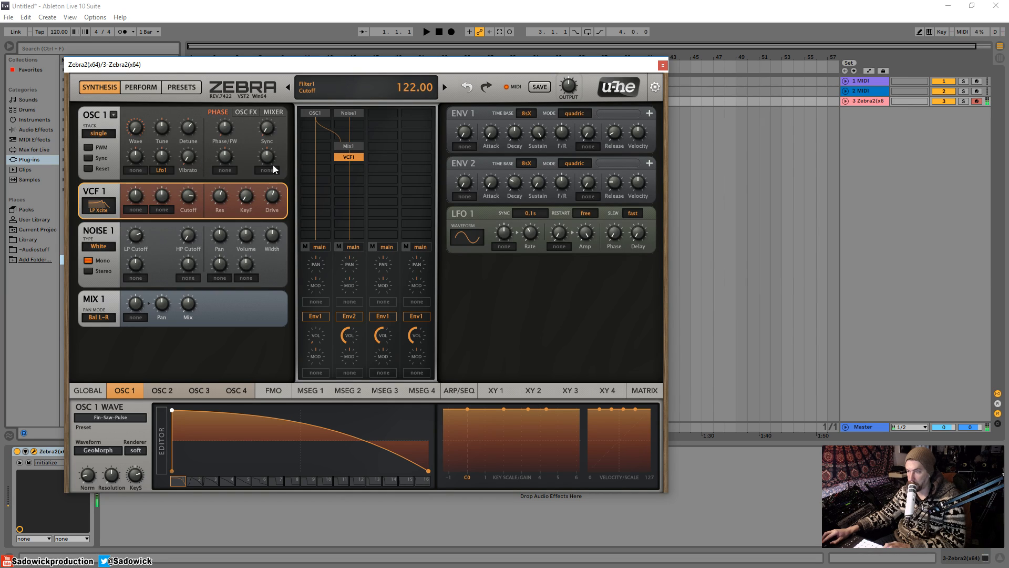
Step: Add a Comb1 module below VCF1 in the second lane and view its full set of controls
click(355, 166)
click(384, 298)
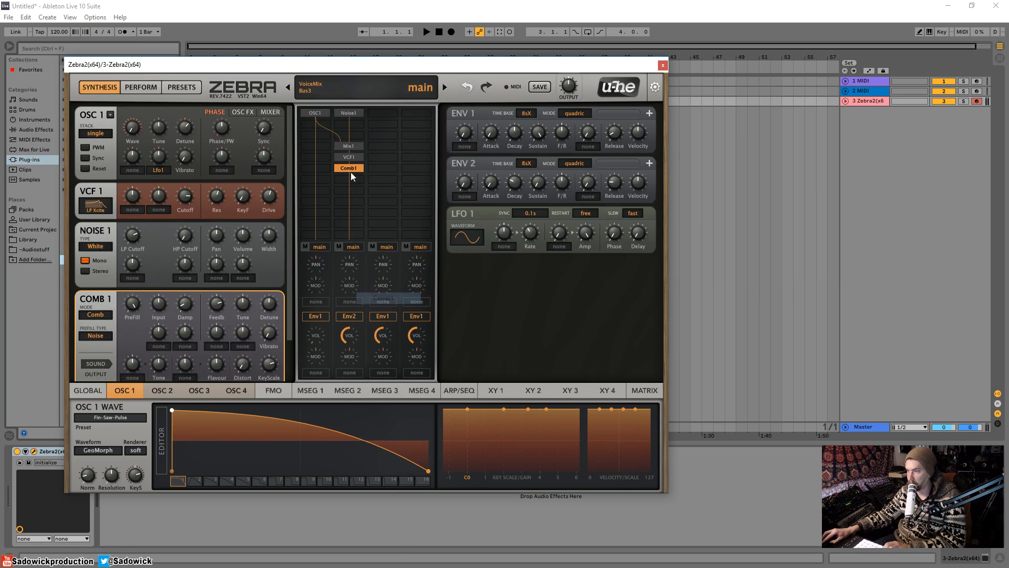
scroll(201, 280, down, 2)
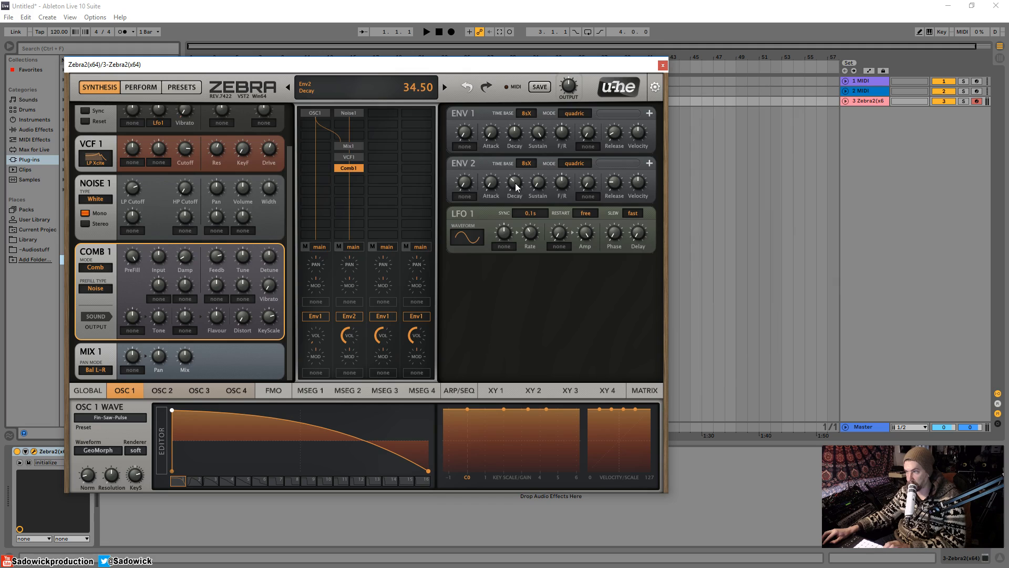
scroll(515, 184, up, 2)
Step: Keep Env2 on the second lane with Env 2's Decay at about 33, and bring the first lane's volume back up
click(355, 318)
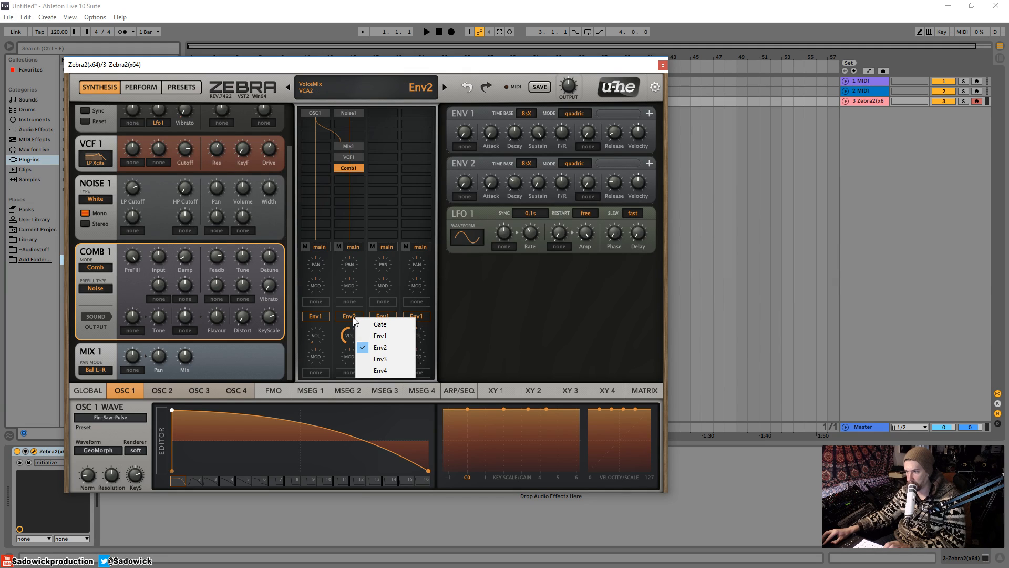
click(377, 347)
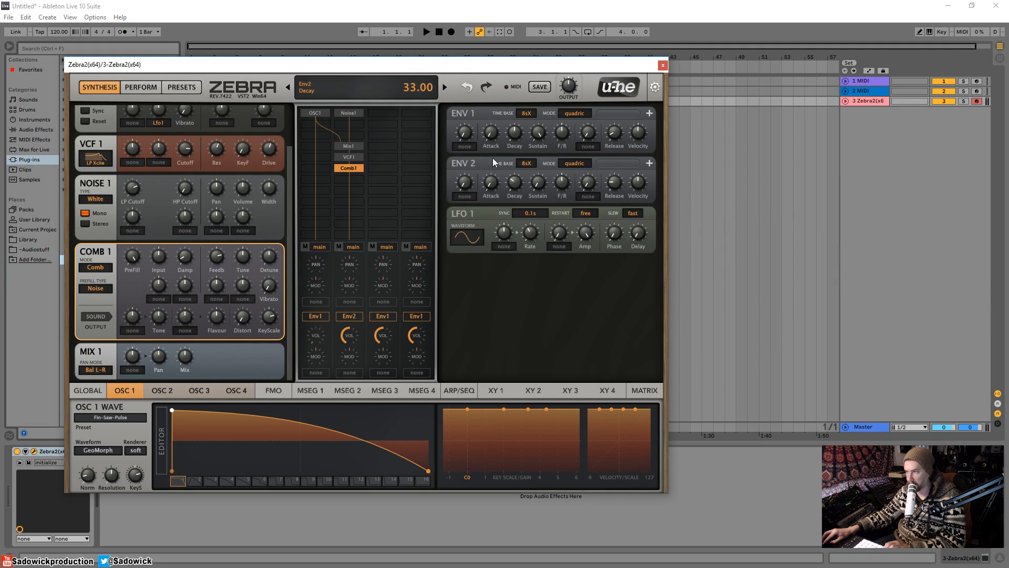
mouse_move(521, 184)
mouse_down()
mouse_move(522, 169)
mouse_move(522, 184)
mouse_up()
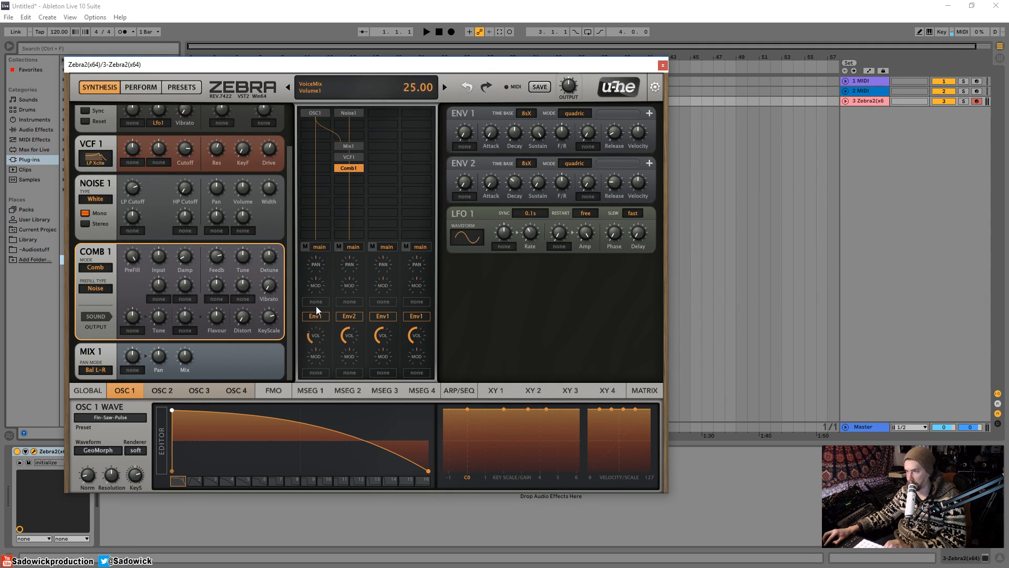
drag(318, 286, 320, 275)
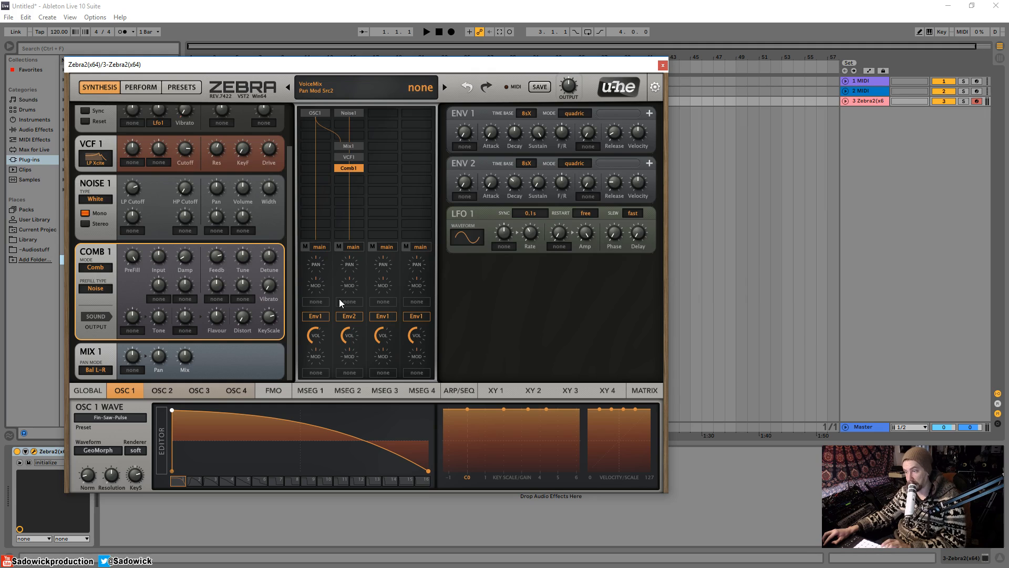
drag(320, 334, 314, 344)
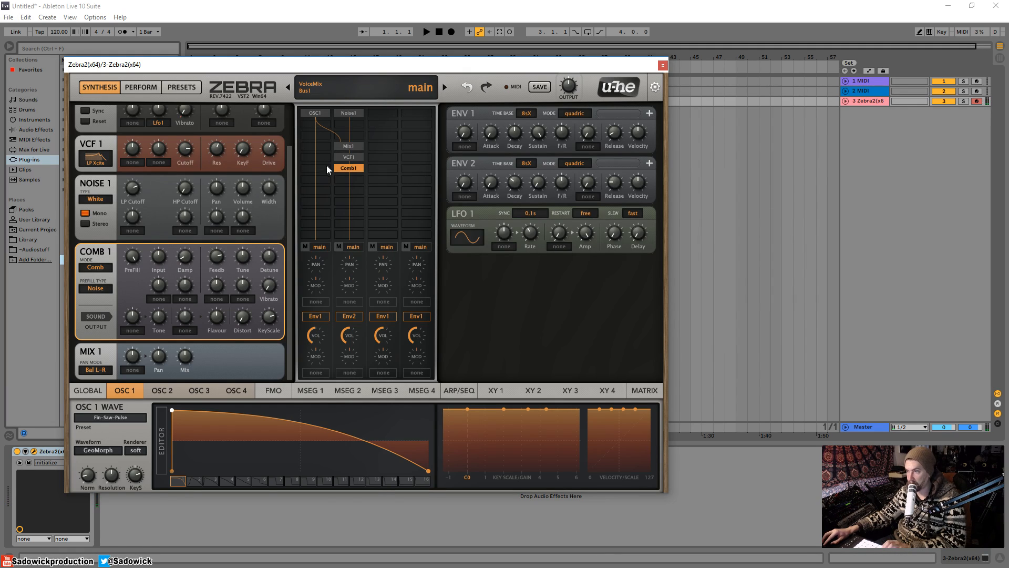
Step: Add a Ring1 module to the first lane below OSC1 and set its input to Input 1
click(319, 180)
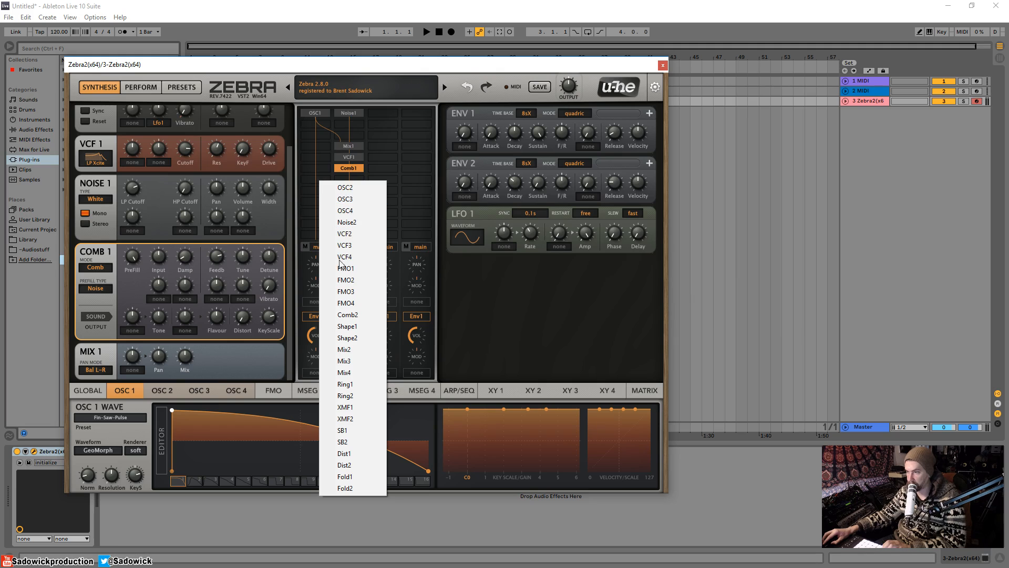
click(357, 385)
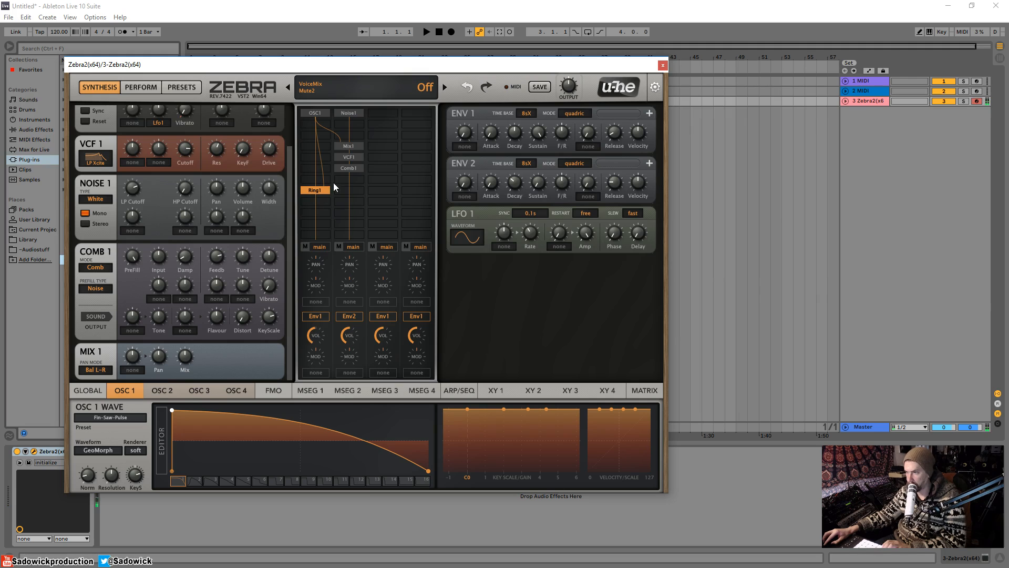
right_click(319, 191)
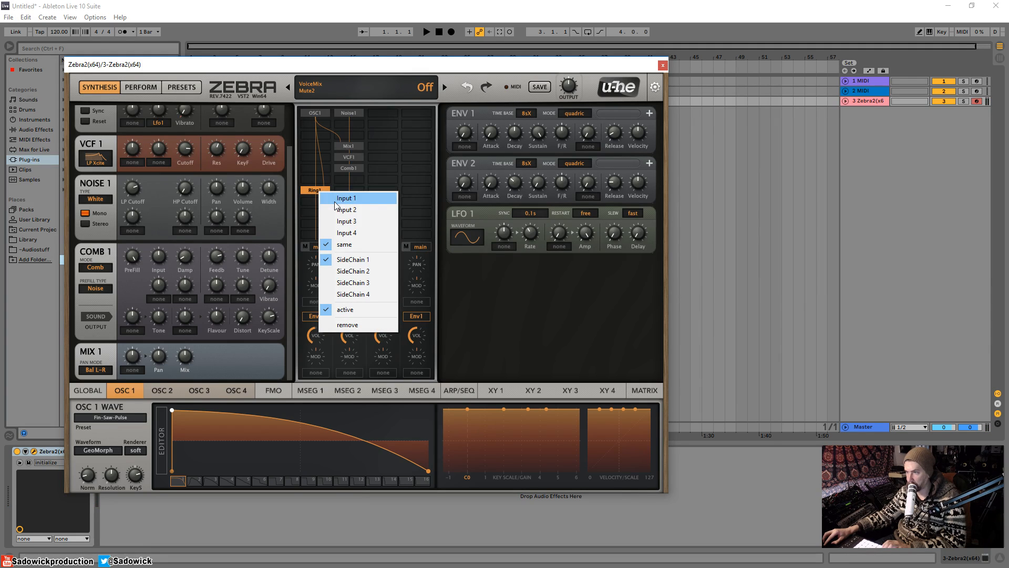
click(335, 200)
Step: Keep SideChain 1 as Ring1's side-chain input and remove the Ring1 module from the first lane
right_click(320, 188)
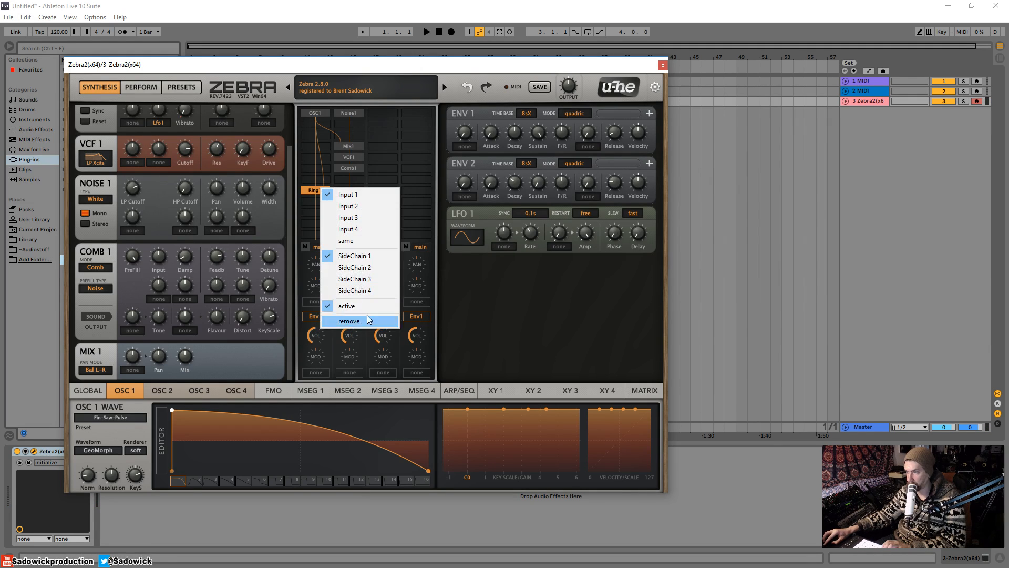
click(354, 255)
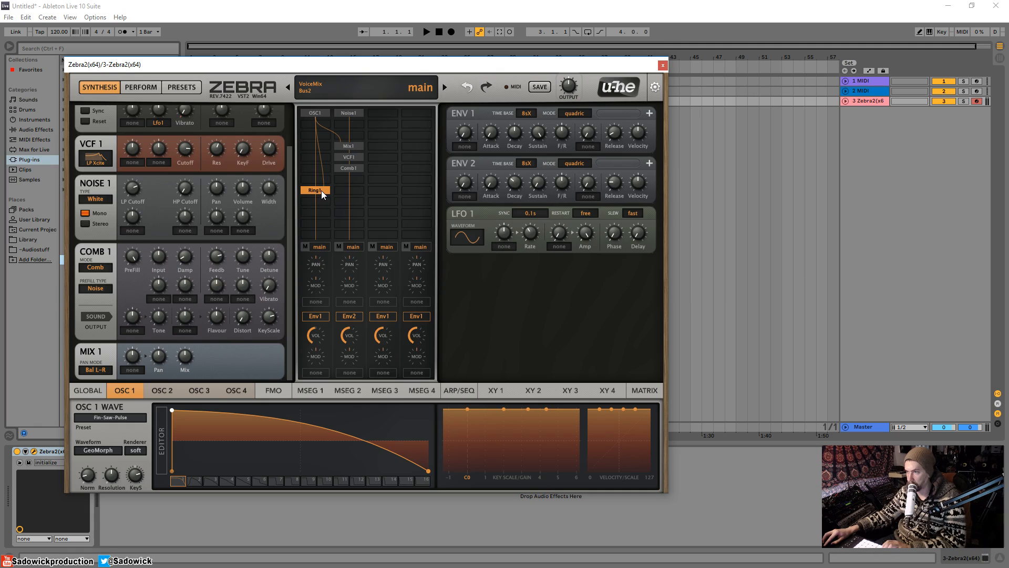
right_click(321, 192)
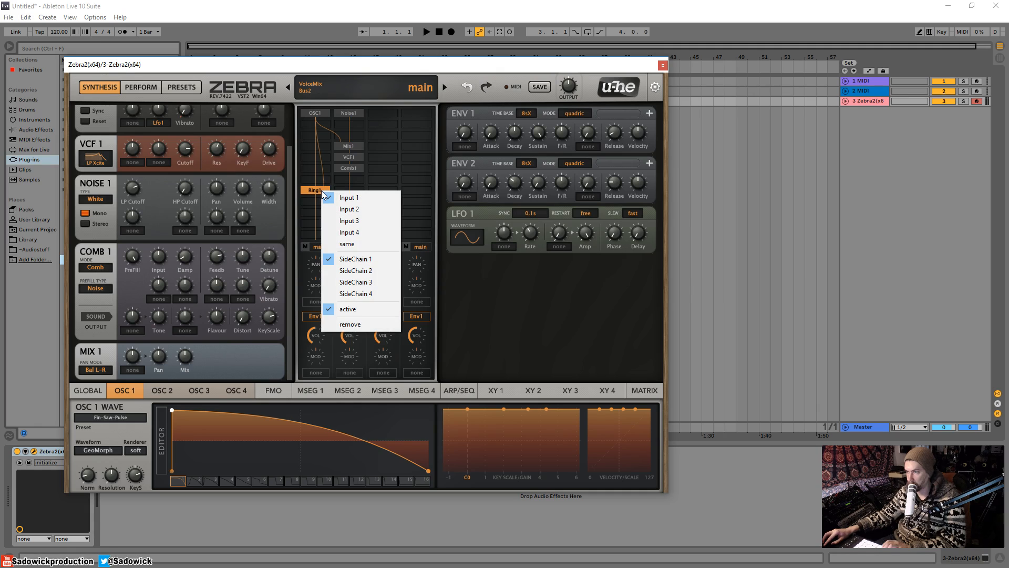
click(350, 325)
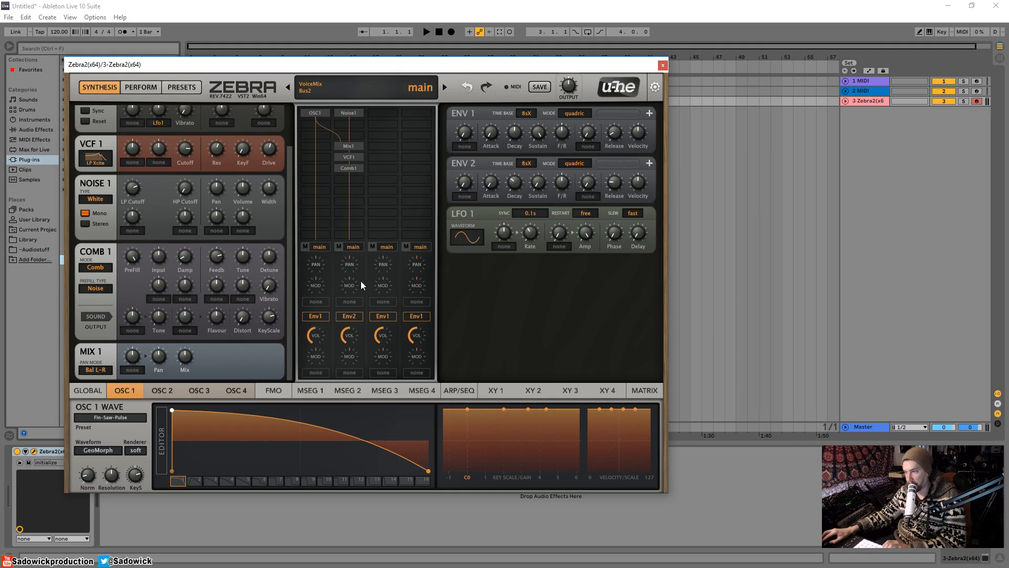
Step: Add Dist1 and VCF2 modules below OSC1 in the first lane, and set Env 1's Decay to 62.50
click(321, 192)
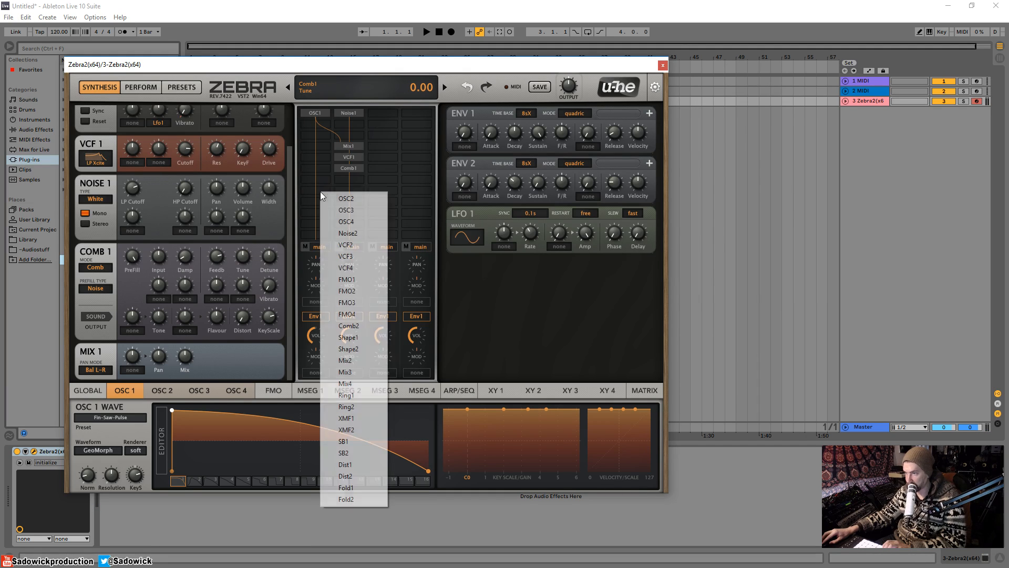
click(345, 465)
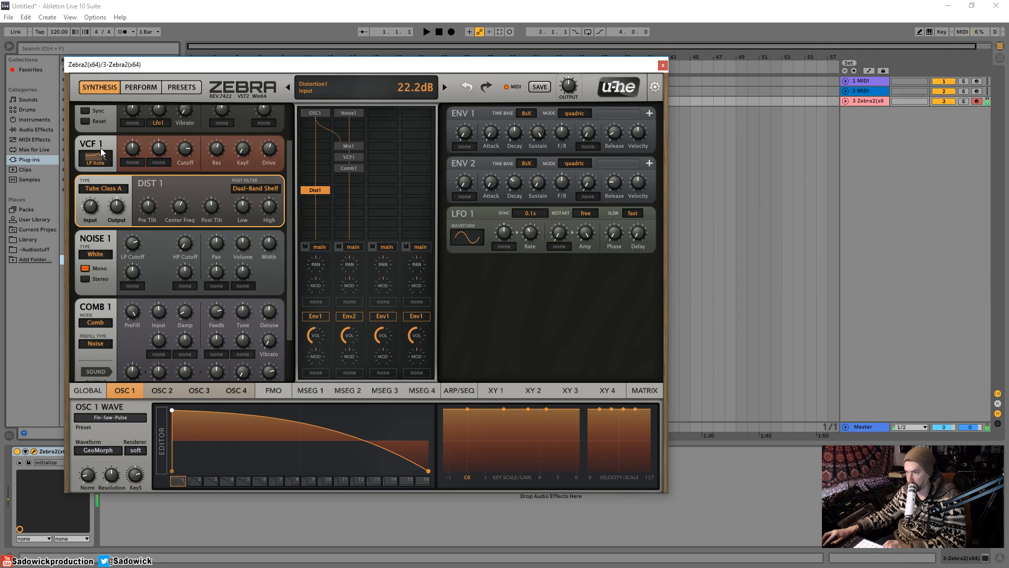
click(316, 202)
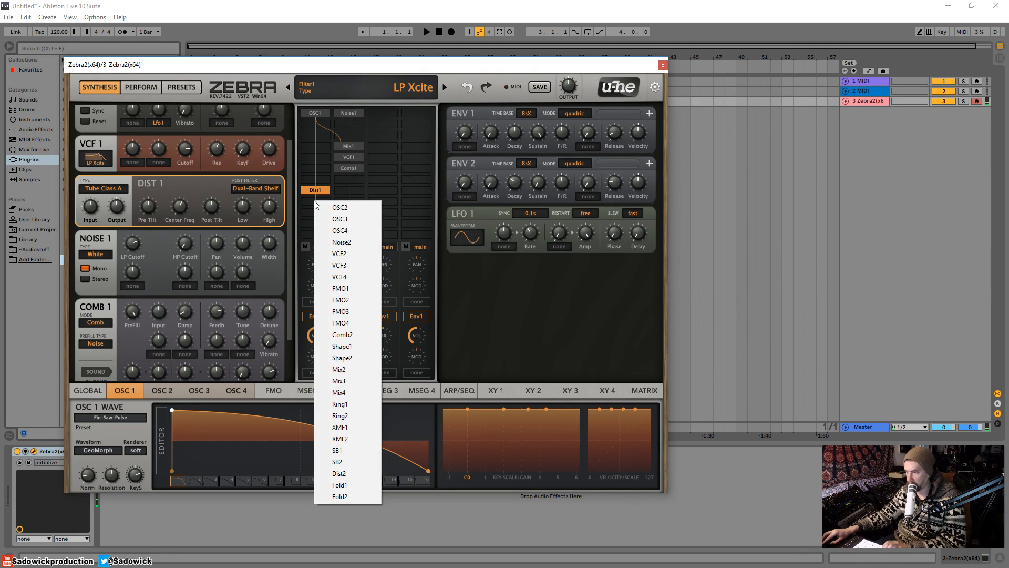
click(340, 253)
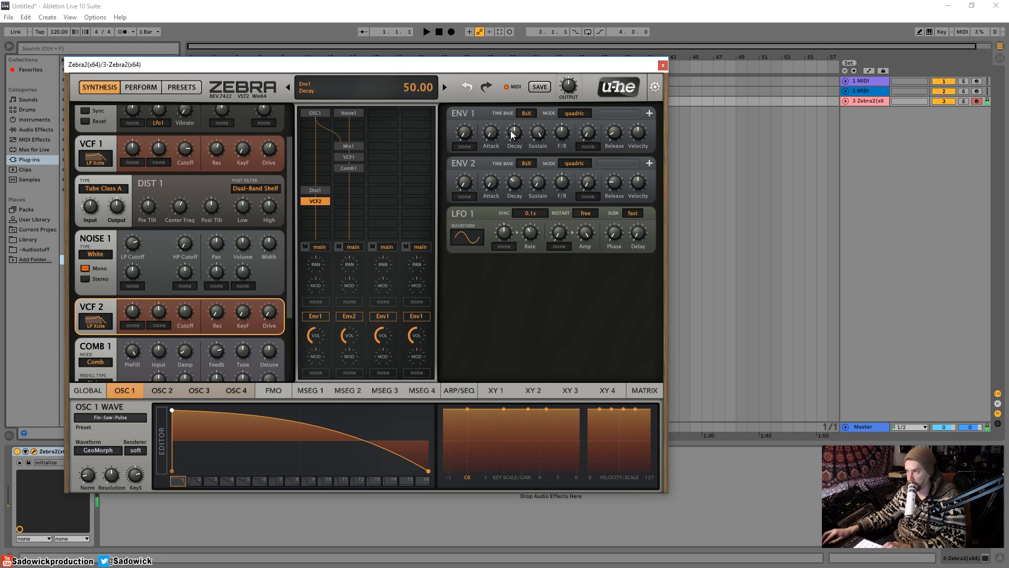
drag(537, 134, 524, 95)
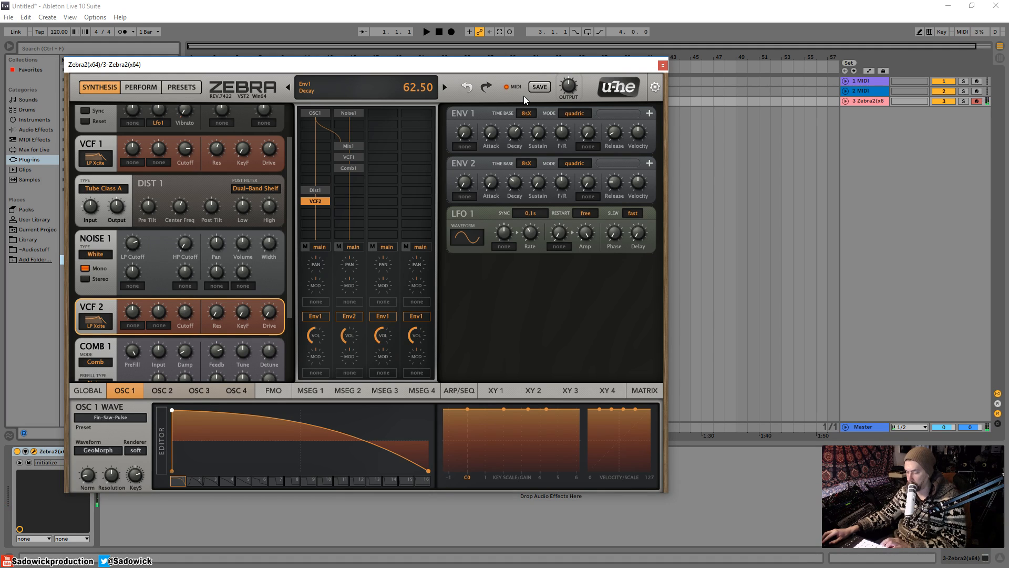
Step: Select OSC1 and examine its factory waveform presets and wave controls, leaving the current waveform loaded
click(316, 113)
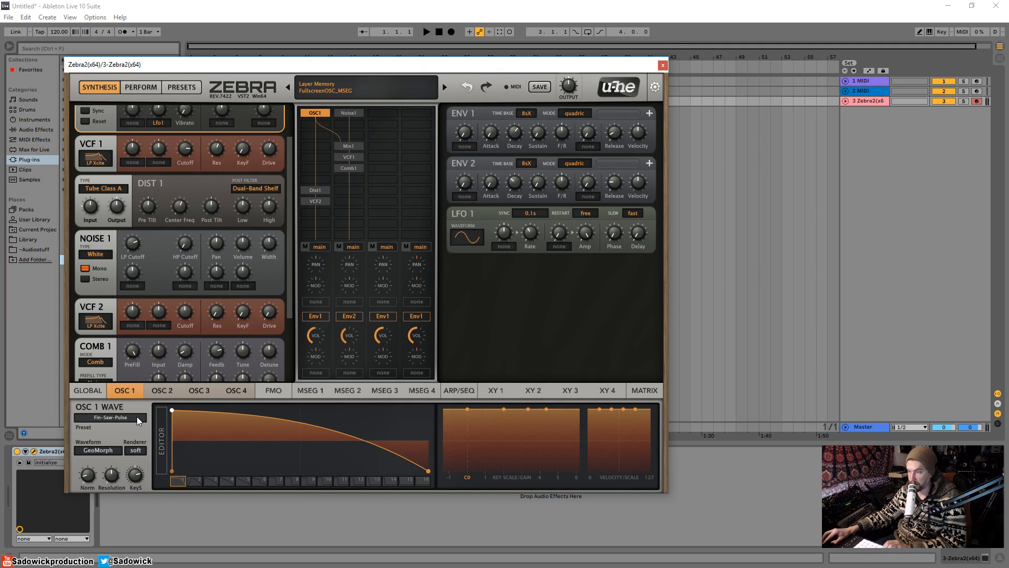
click(115, 418)
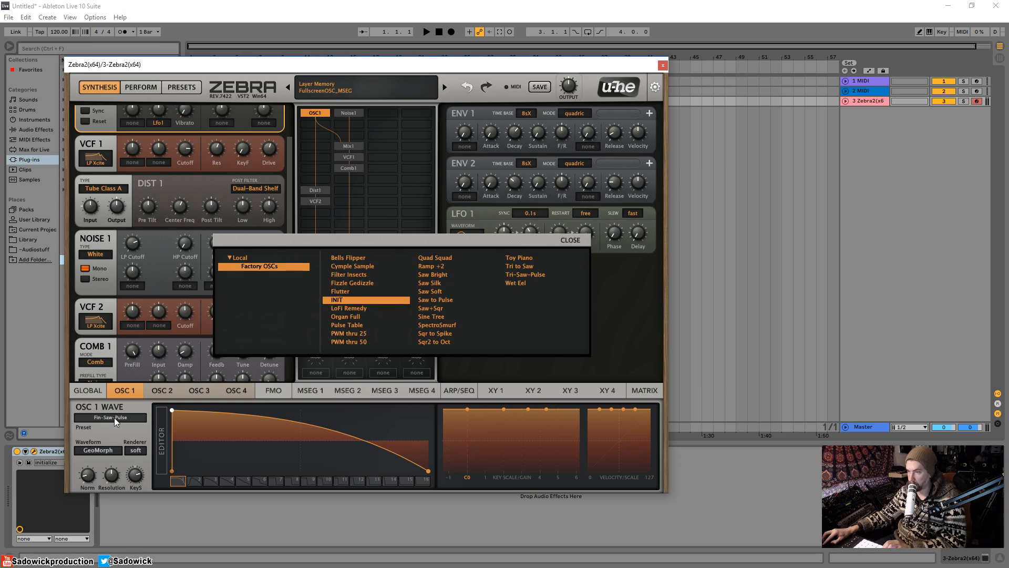
click(573, 241)
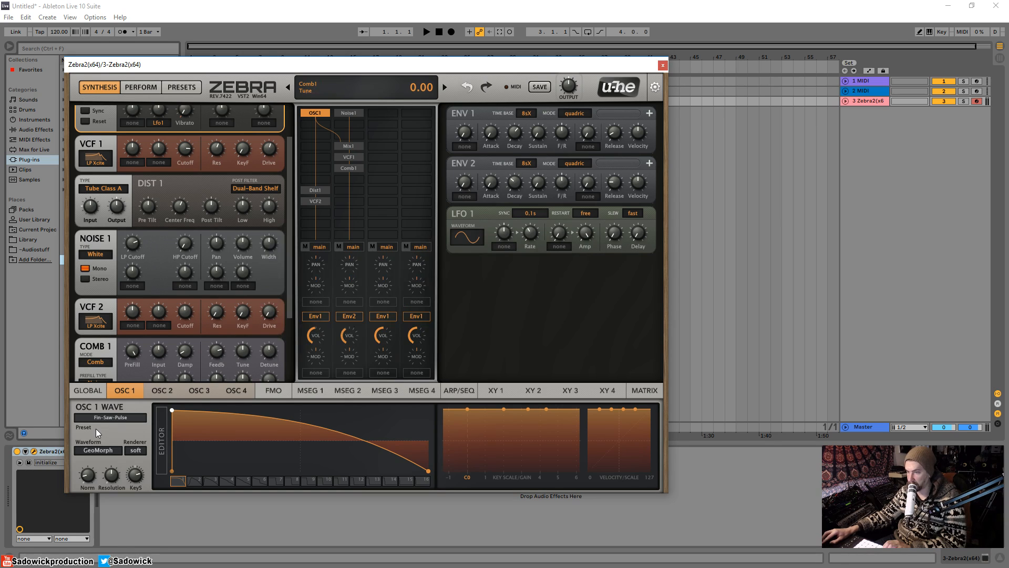
drag(173, 412, 134, 359)
click(133, 359)
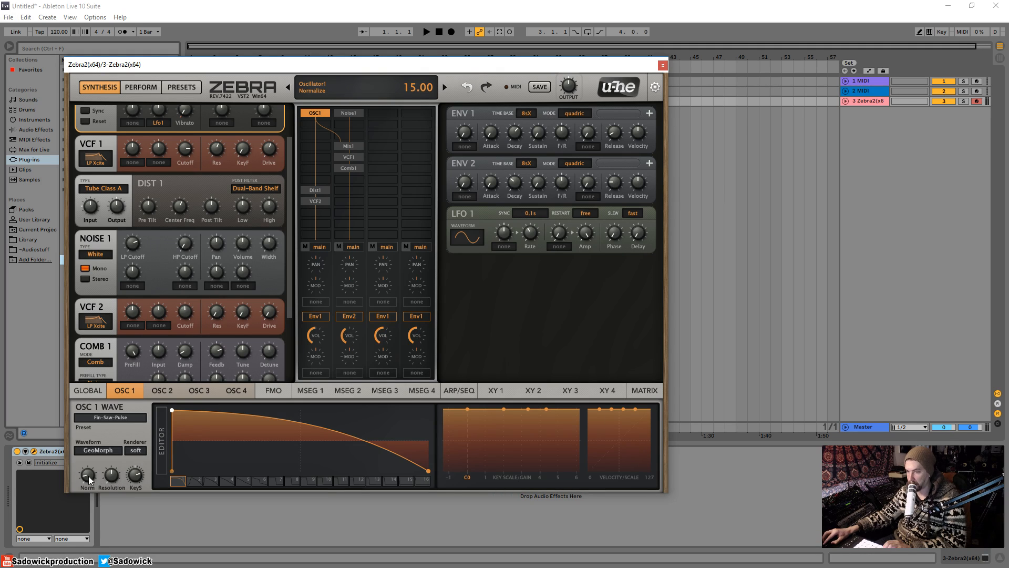
Step: Examine the global settings, including the voice mode options and the modules available for the effects grid
click(84, 388)
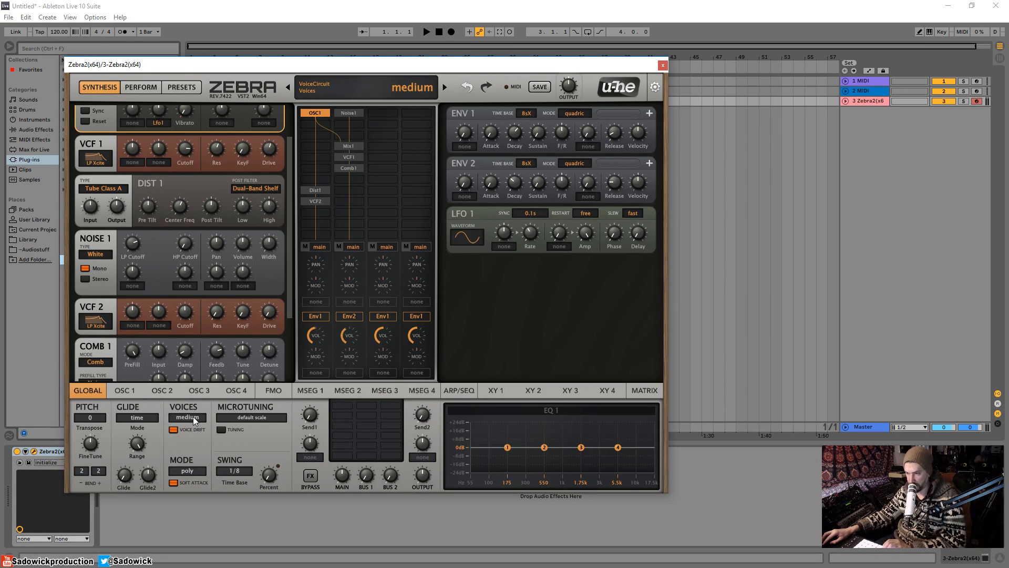
click(185, 470)
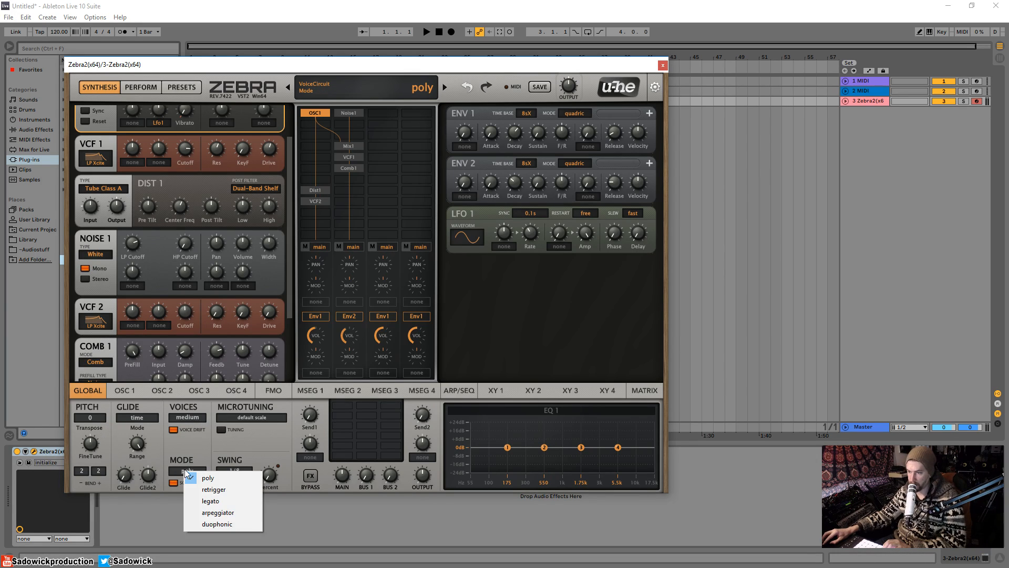
click(200, 446)
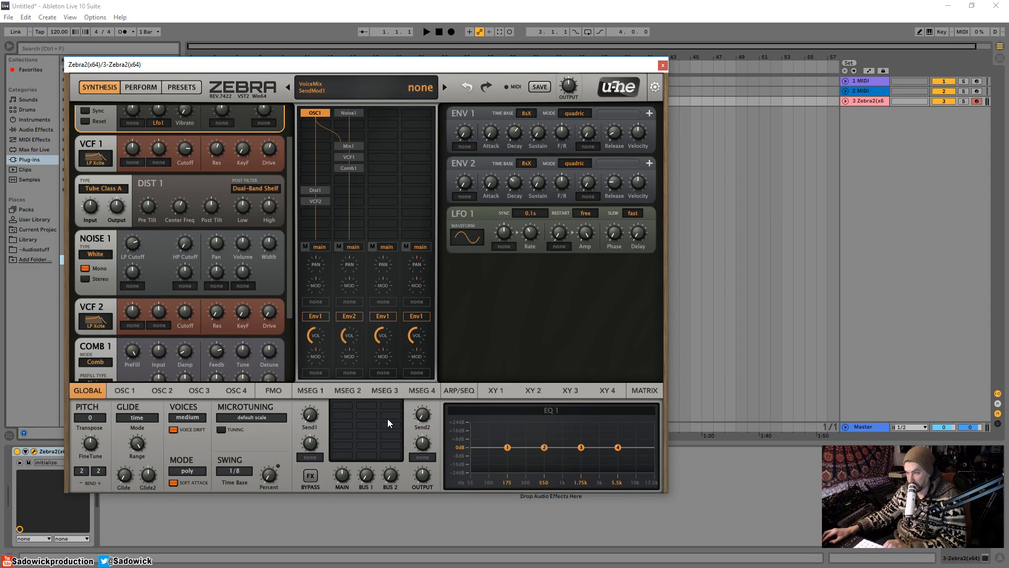
click(339, 415)
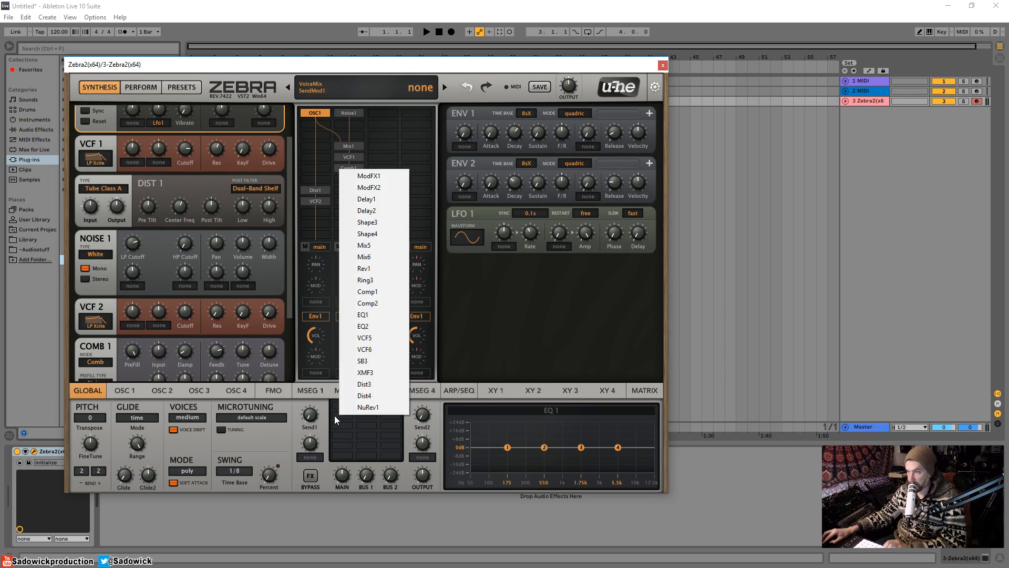
click(294, 482)
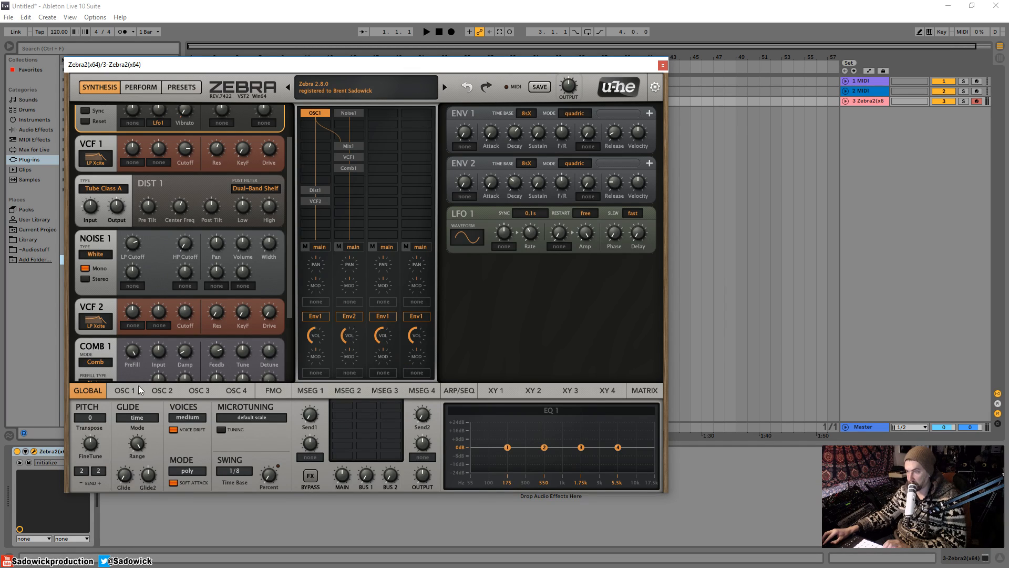
Step: Look through the FMO, MSEG, arpeggiator/sequencer, XY 1 and XY 2 settings
click(276, 392)
click(318, 391)
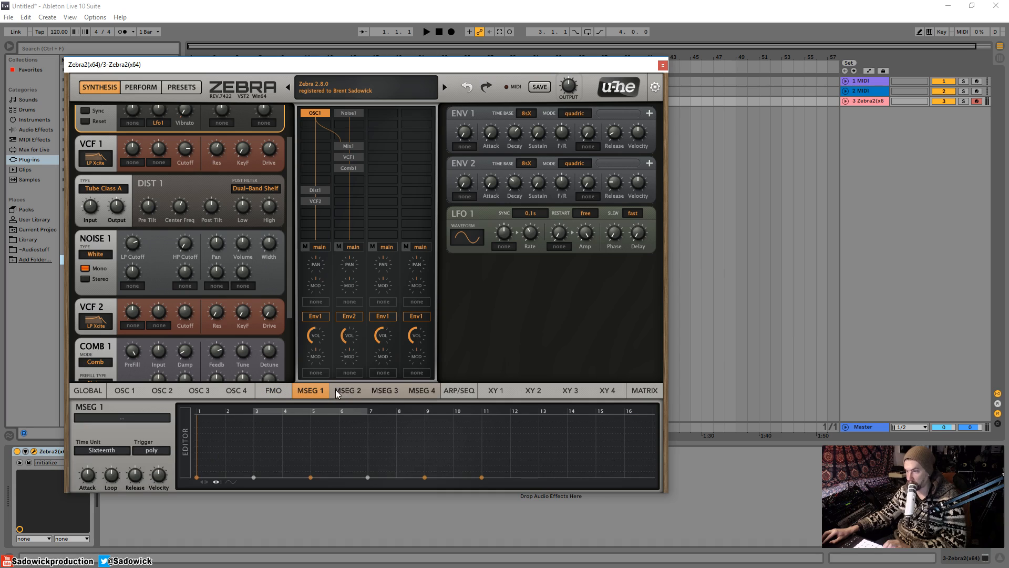
click(348, 391)
click(384, 391)
click(471, 391)
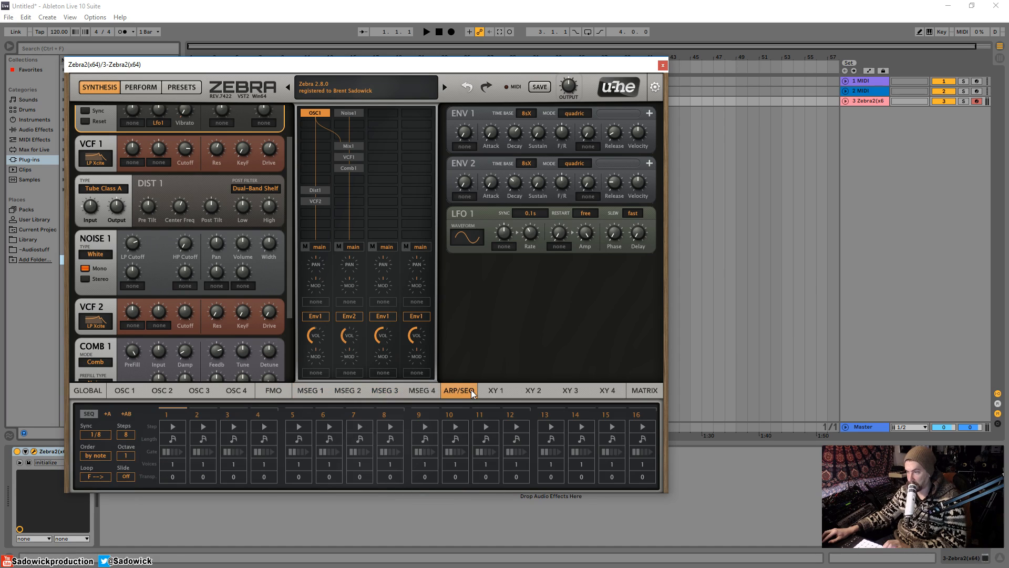
click(490, 392)
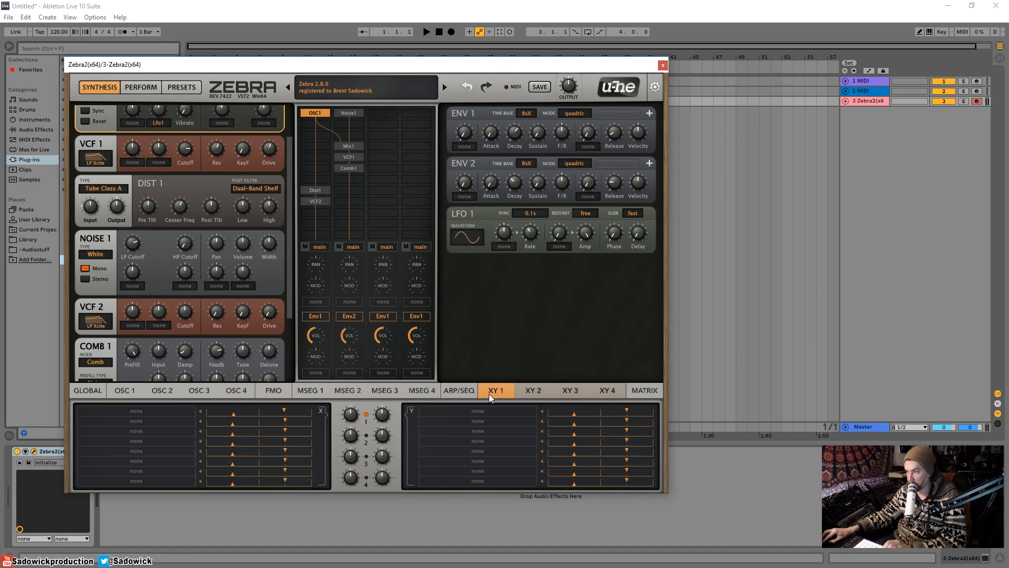
click(537, 390)
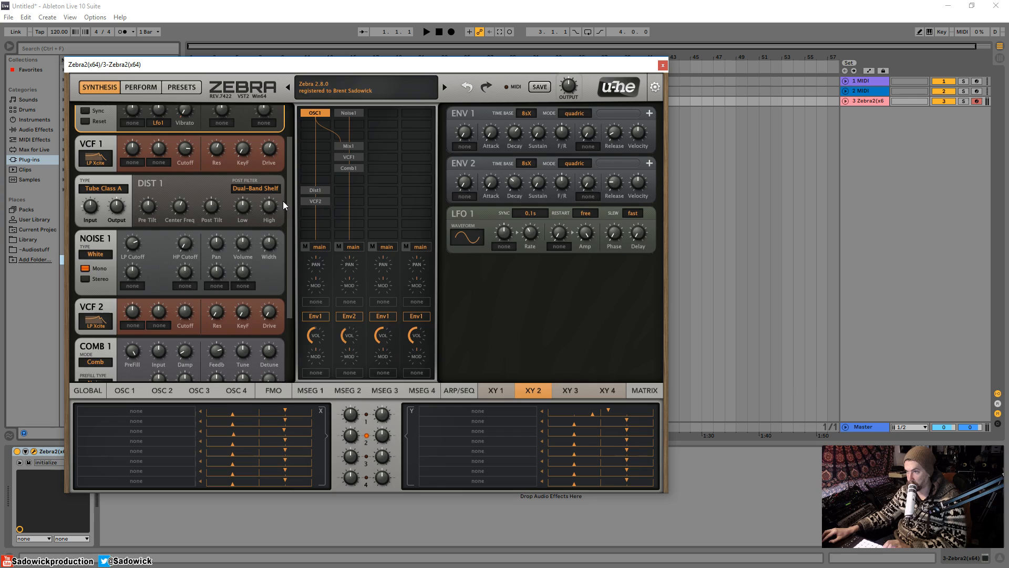
Step: View the performance page with its XY pads, return to the synthesis page and view the modulation matrix
click(176, 88)
click(154, 88)
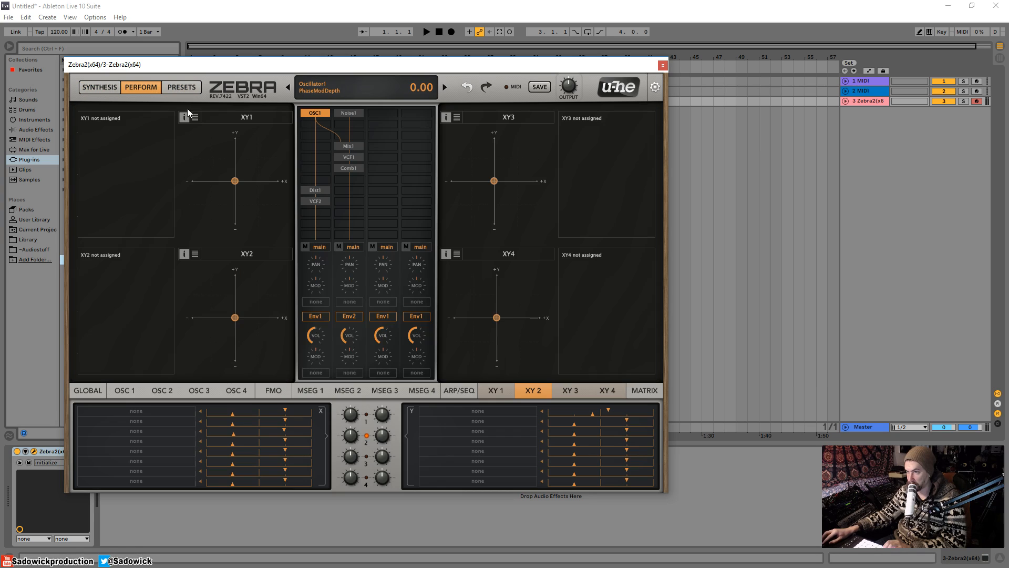
click(111, 87)
click(643, 390)
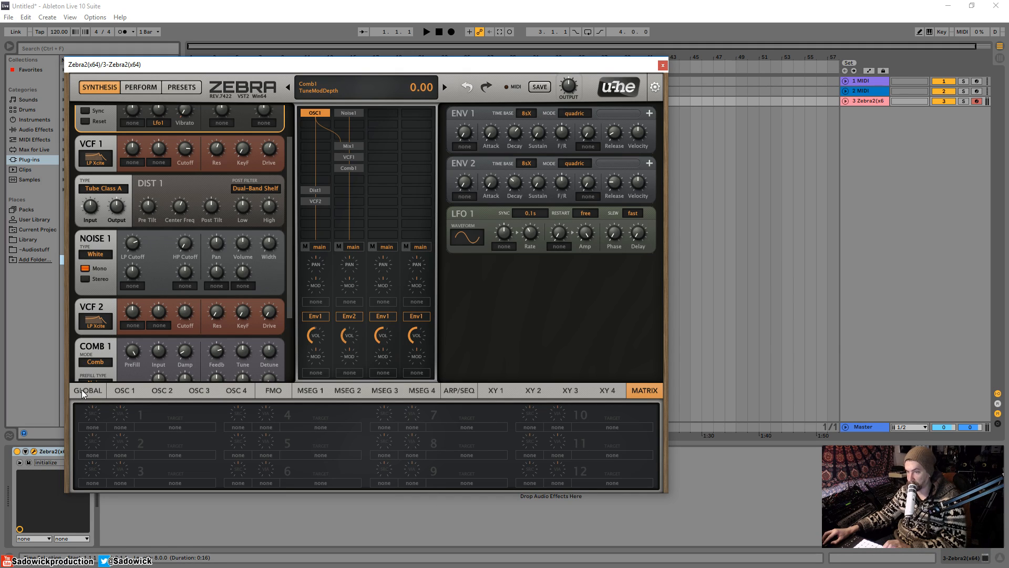
Step: Add a Rev1 reverb to the main lane of the global effects grid and place it in the first slot
click(97, 389)
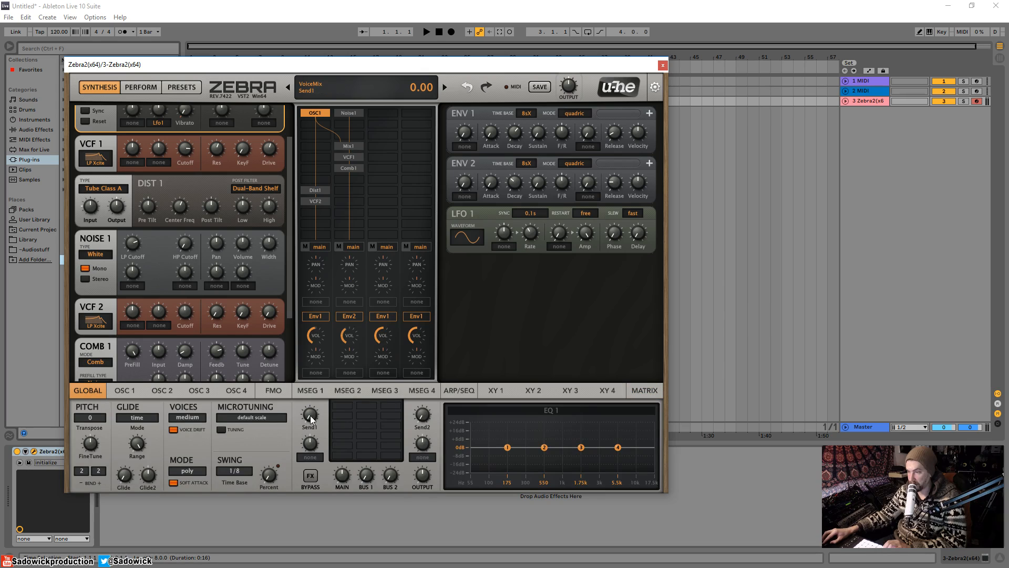
click(342, 406)
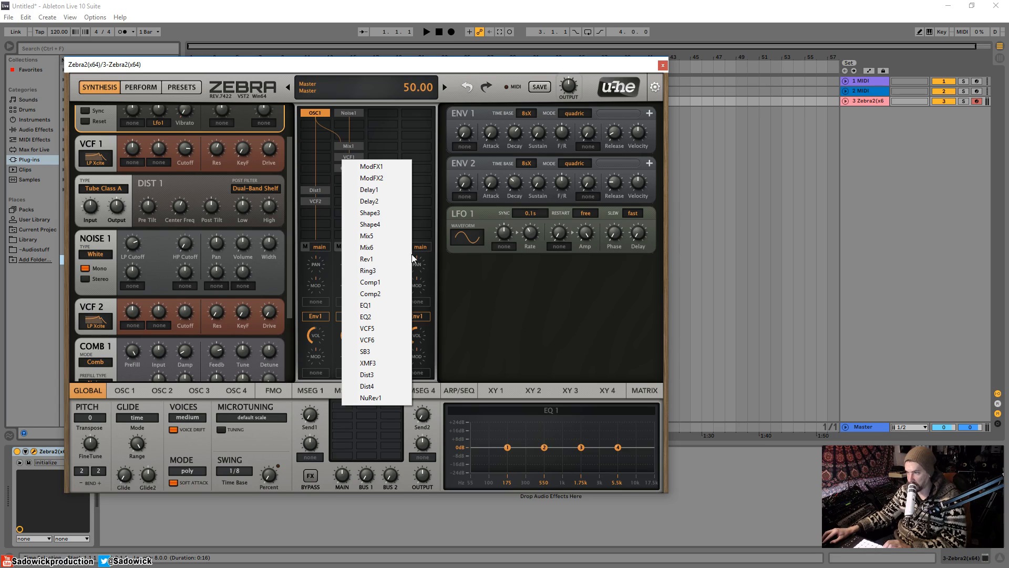
click(379, 259)
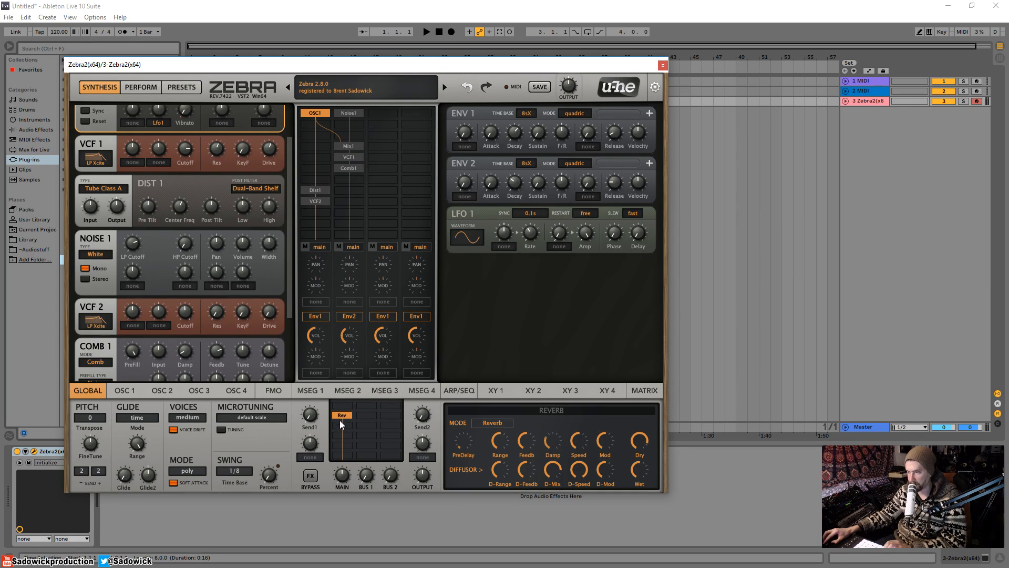
drag(339, 415, 342, 415)
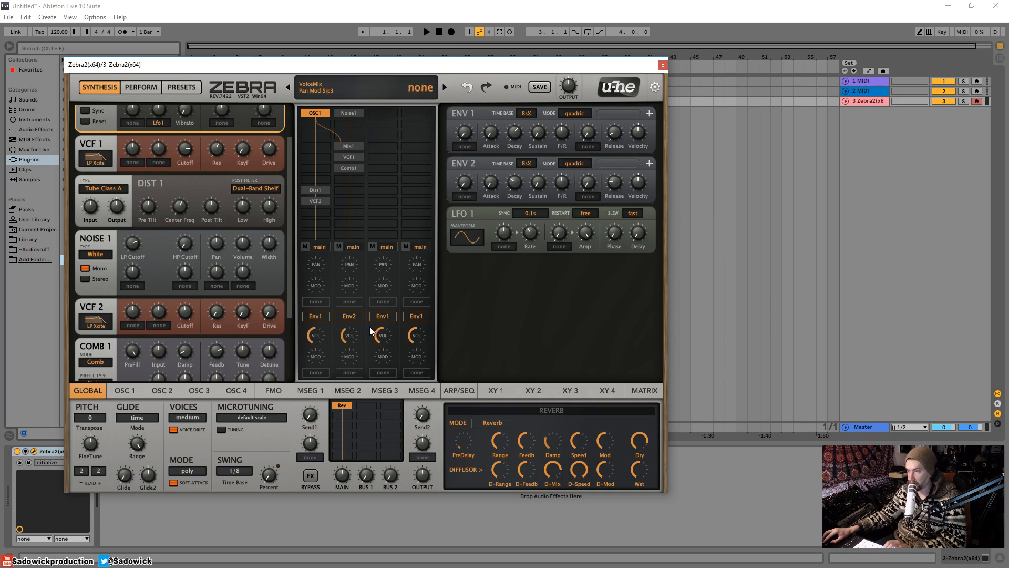
Step: Route the second lane to bus1 with a Dist3 module on that bus, and set the Bus 1 return level to 69.50
click(357, 246)
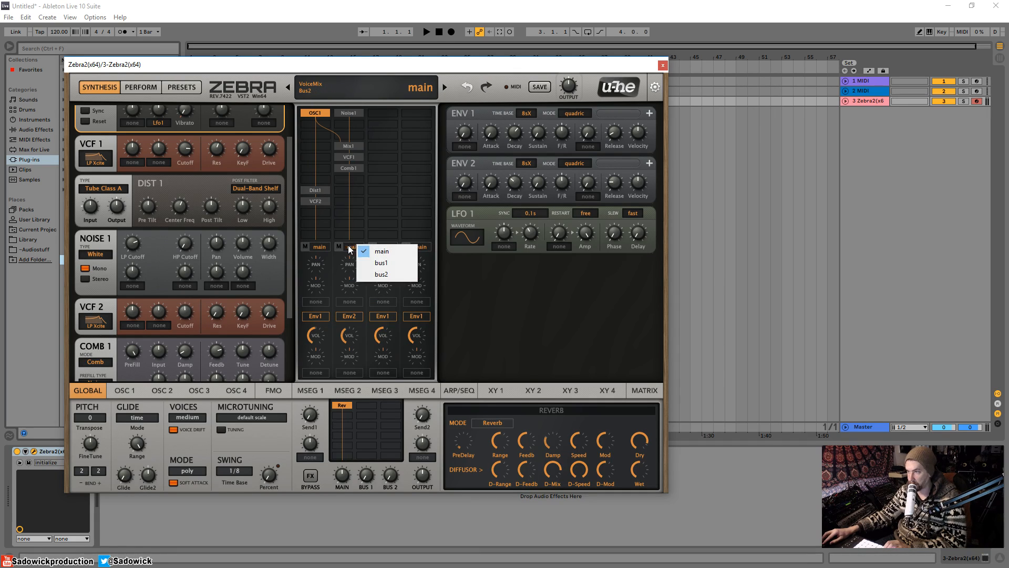
click(399, 262)
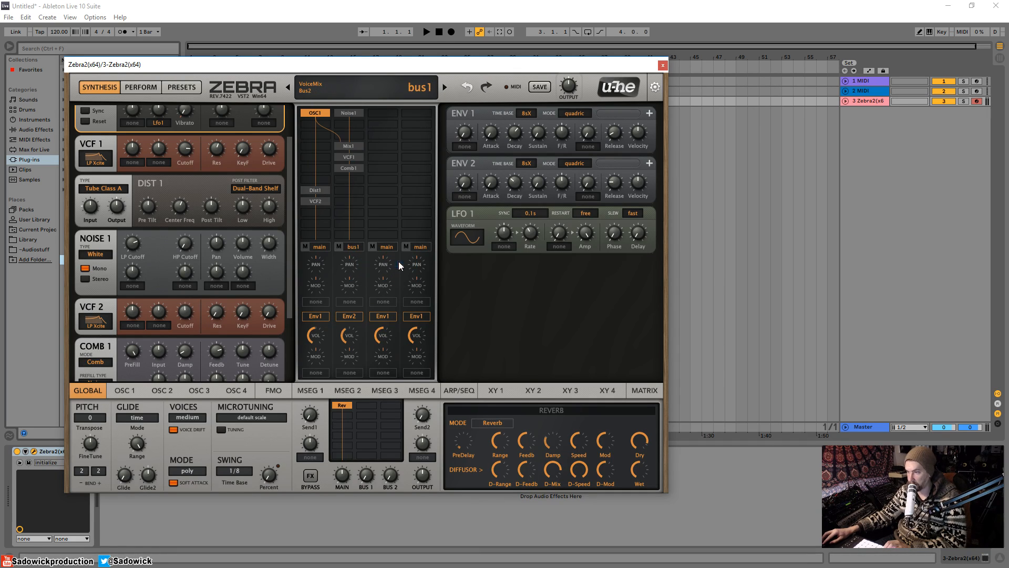
click(367, 406)
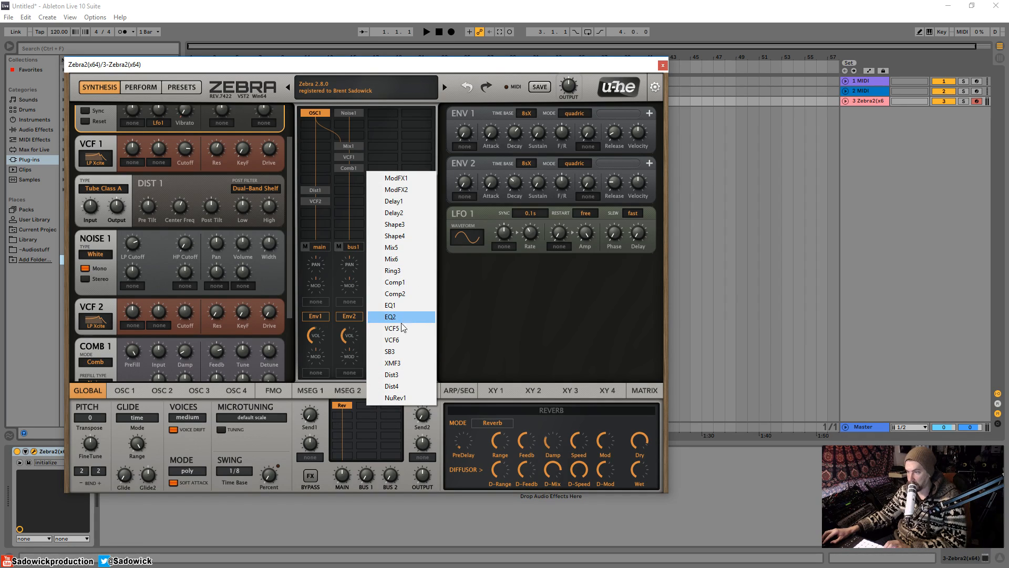
click(392, 374)
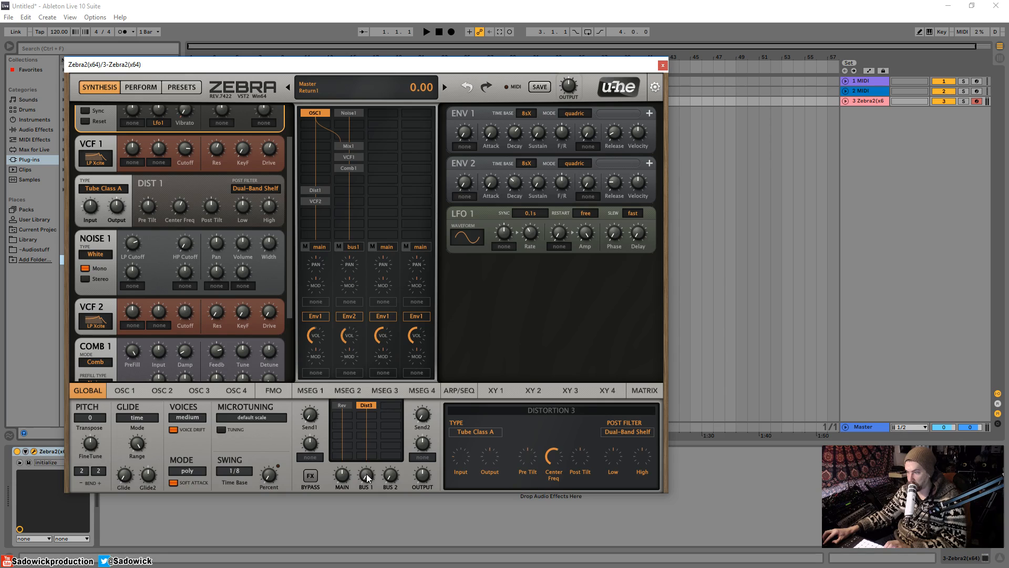
drag(366, 475, 366, 414)
Step: Add a Delay1 module below Dist3 in the Bus 1 effects lane, and bring the reverb's controls back into view
click(369, 415)
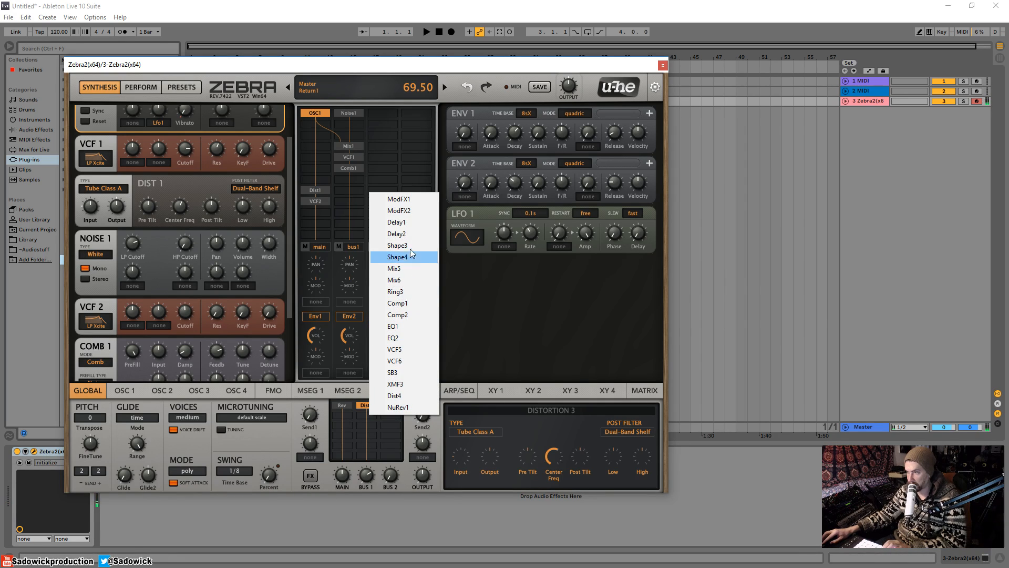
click(411, 223)
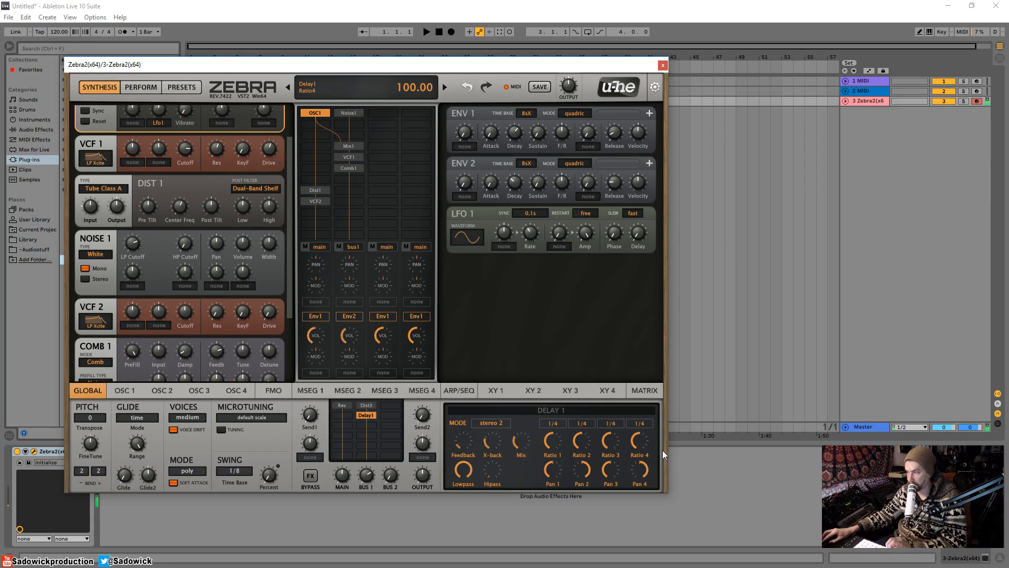
click(345, 406)
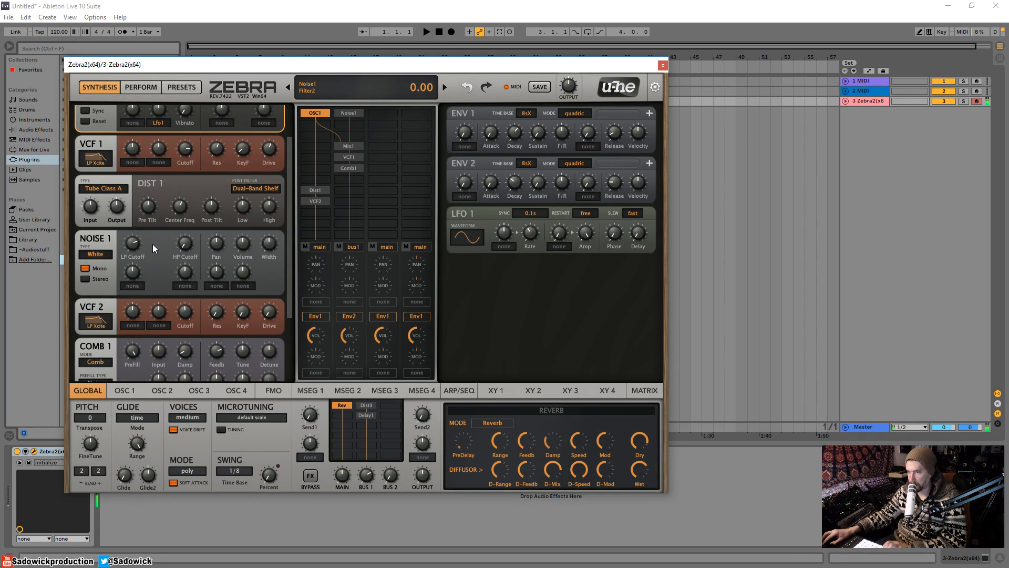
Step: Raise the VCF 2 cutoff and lower the second lane's volume
drag(185, 313, 196, 269)
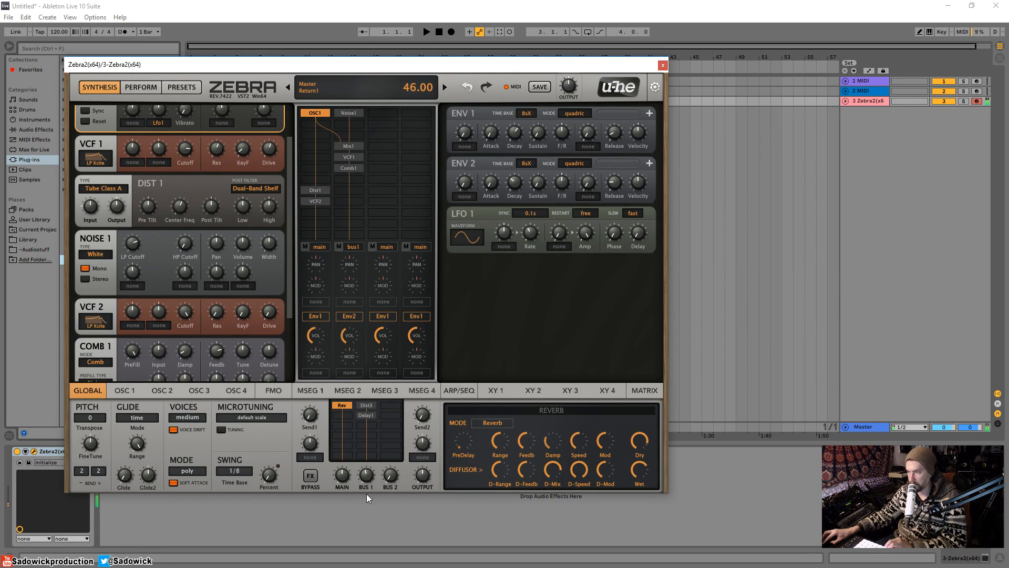
drag(349, 337, 349, 361)
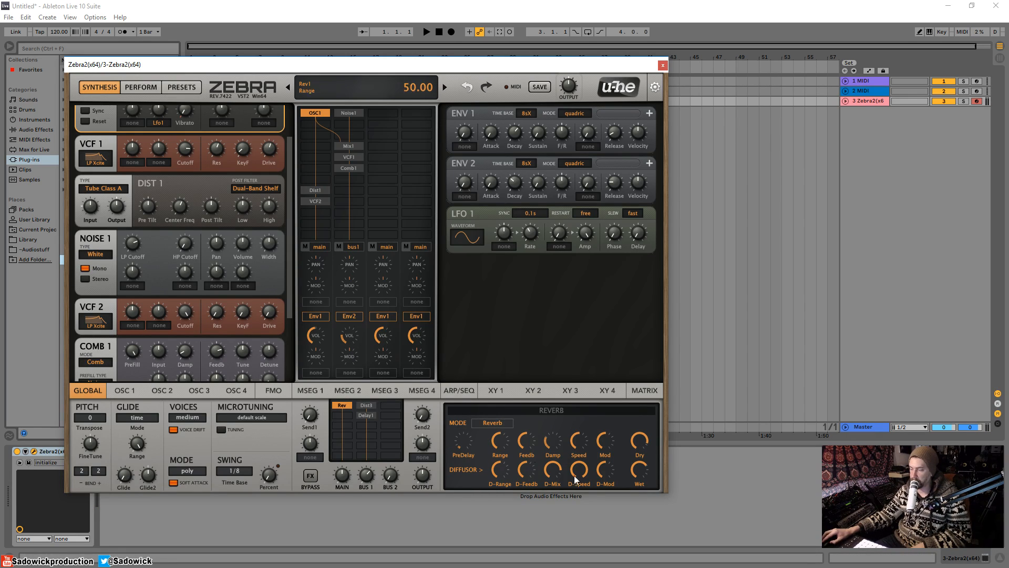
Step: View the Dist3 and Delay1 settings on Bus 1, and the modules available for the third synthesis lane
click(362, 404)
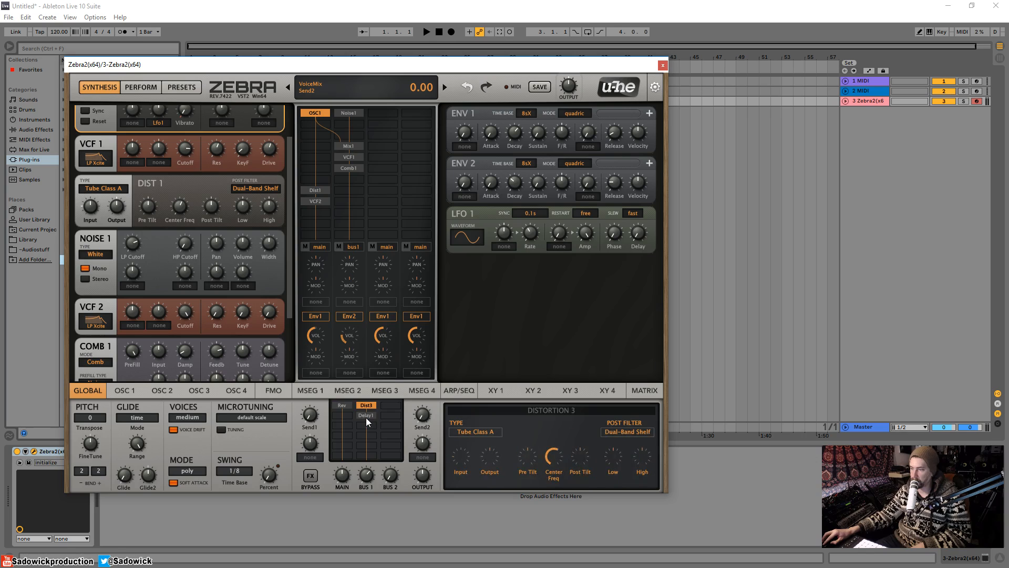
click(367, 416)
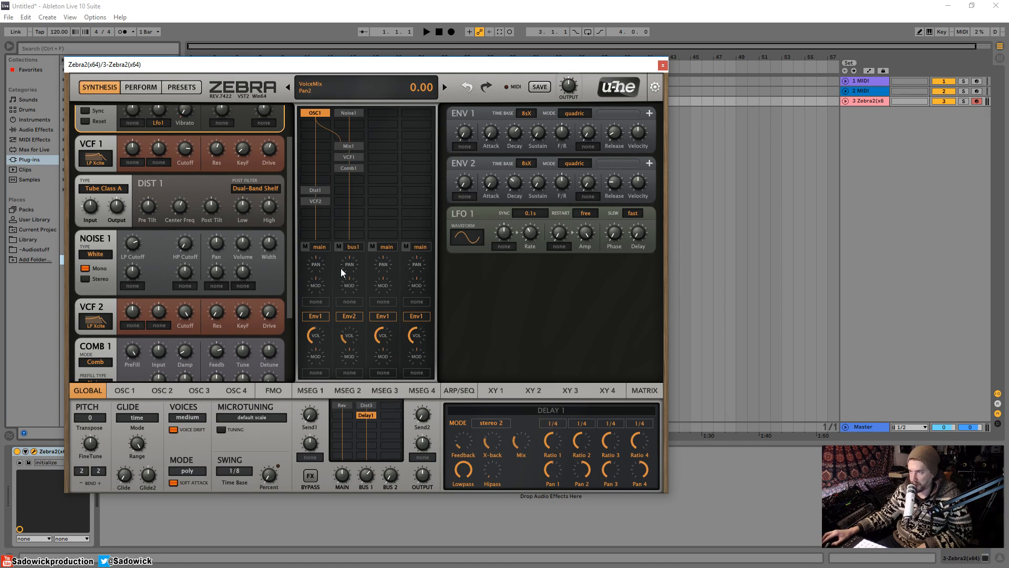
click(393, 178)
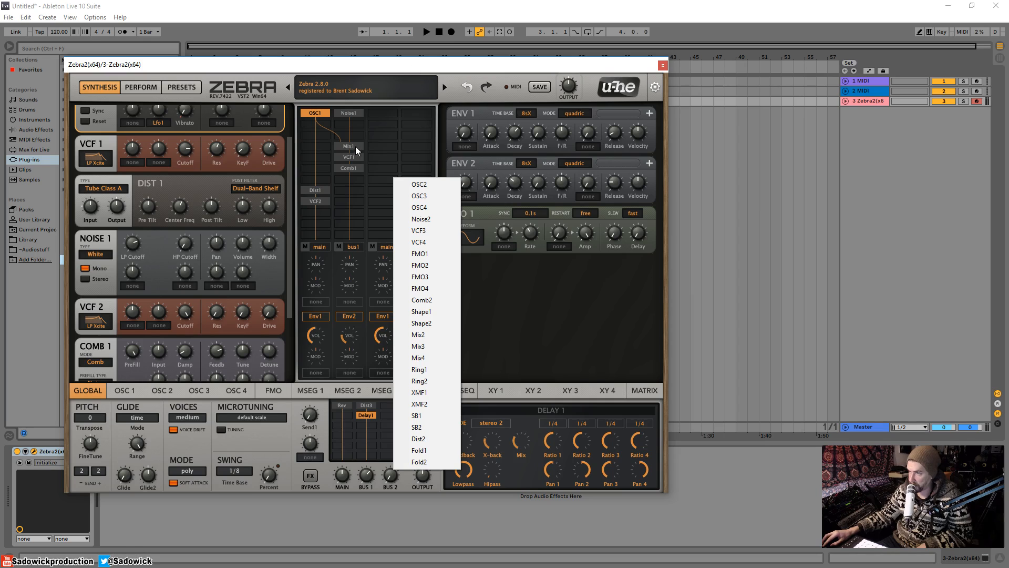
Step: Try VCF1 below Comb1 in the second lane and Dist1 below VCF2 in the first, restoring each module's original slot
drag(351, 159, 351, 180)
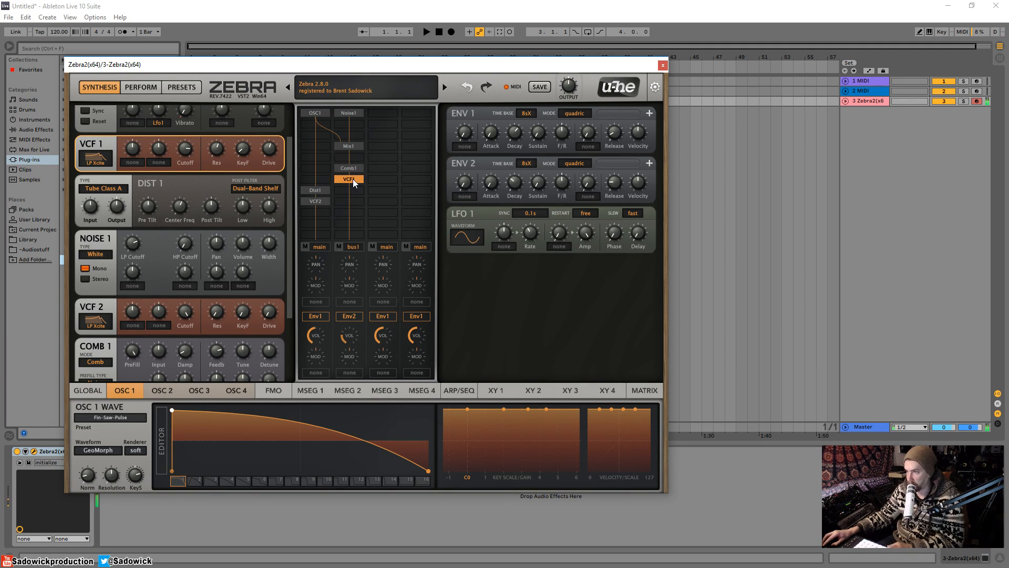
drag(354, 177, 353, 158)
mouse_move(316, 190)
mouse_down()
mouse_move(349, 190)
mouse_move(315, 189)
mouse_up()
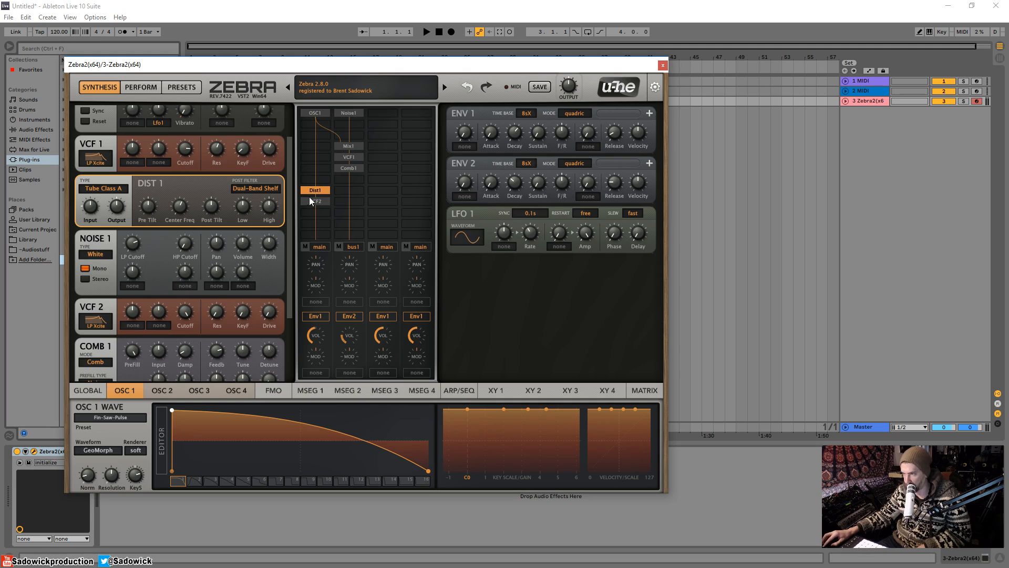
drag(311, 201, 319, 232)
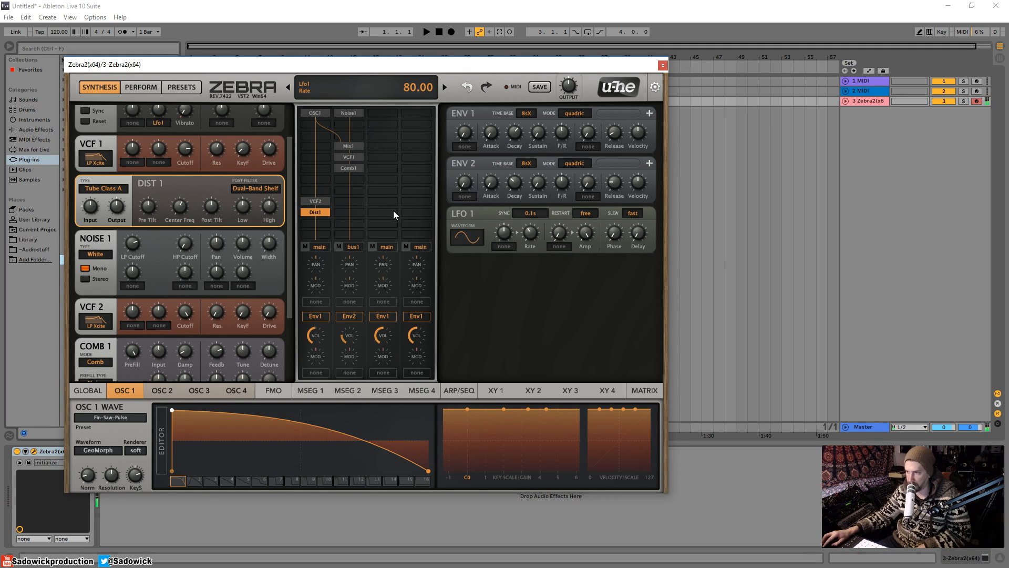
click(324, 192)
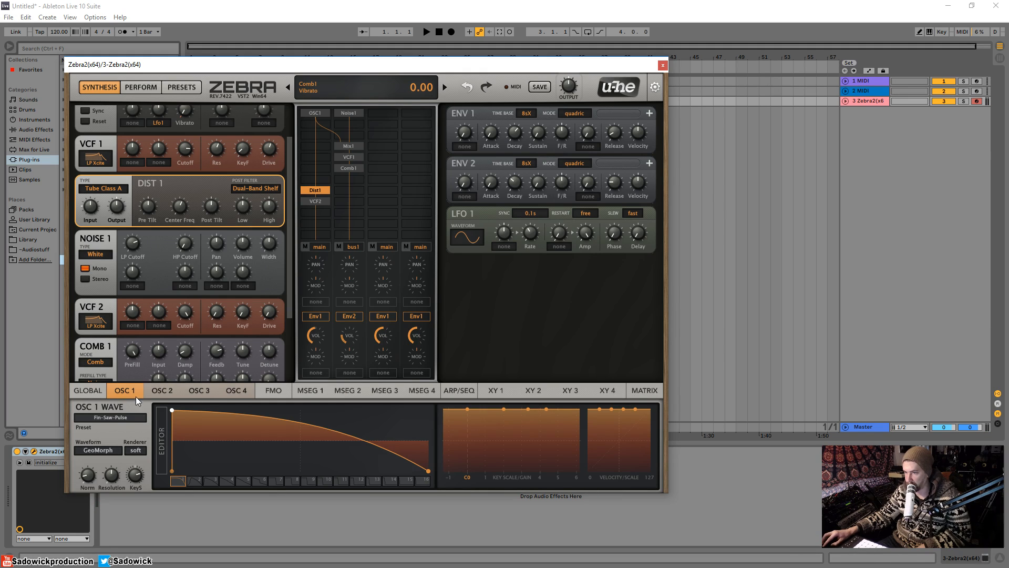
Step: Add a Dist4 module below the reverb in the main effects lane and raise its input level
click(87, 390)
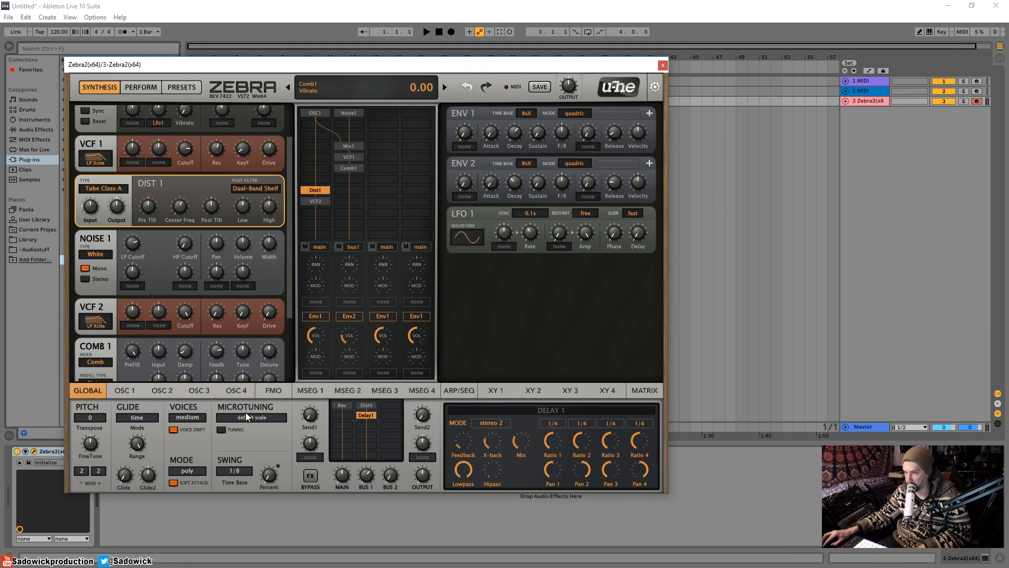
click(342, 415)
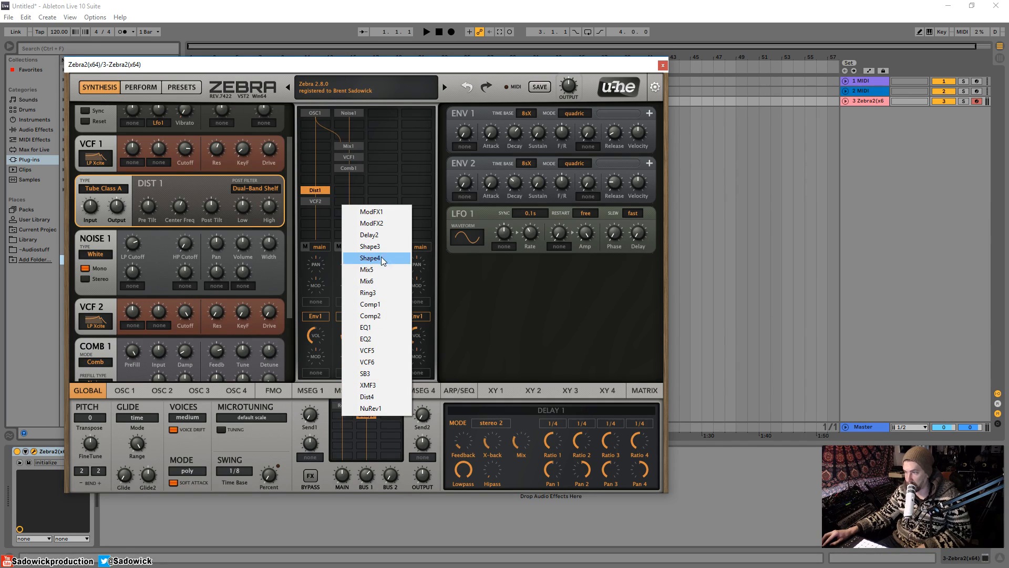
click(374, 397)
mouse_move(481, 450)
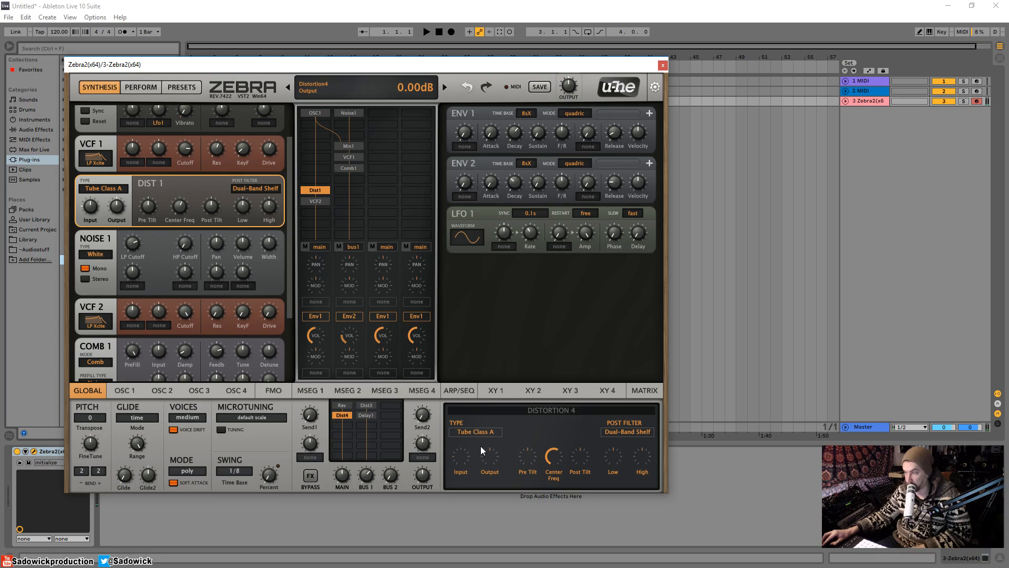
drag(462, 455, 464, 431)
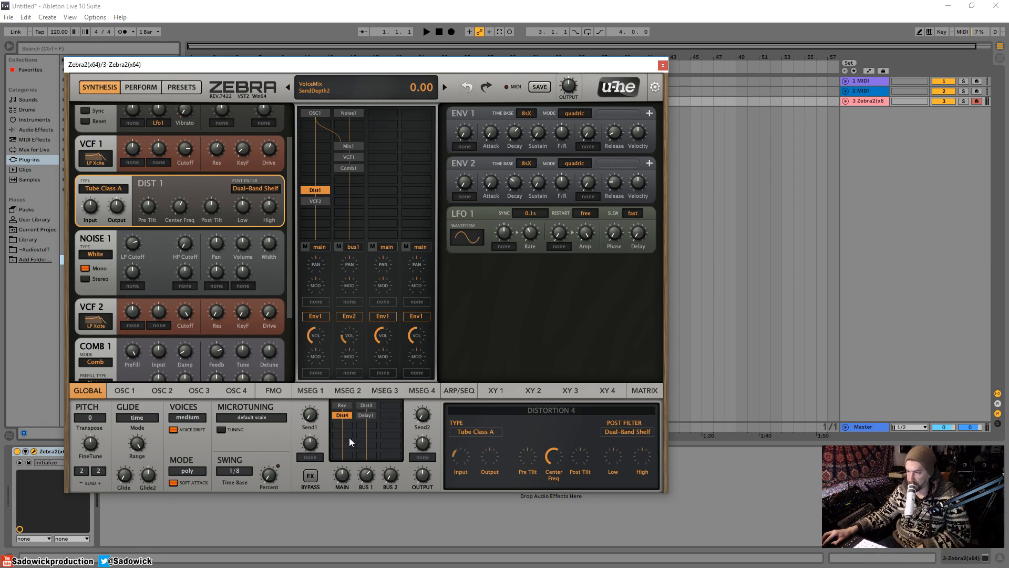
Step: Add a VCF5 filter to the main effects lane and reorder the lane as VCF5, Dist4, Rev
click(340, 424)
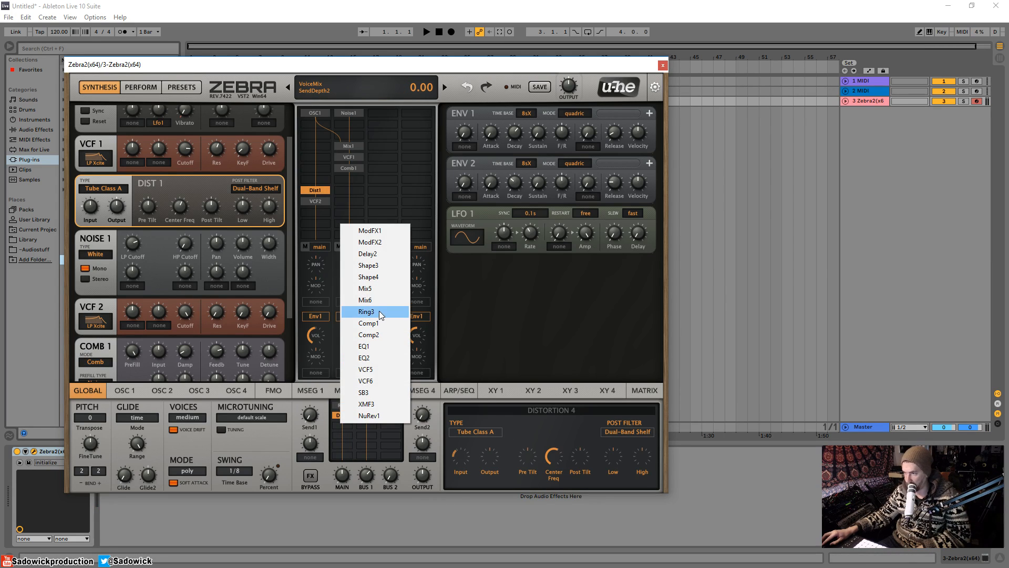
click(366, 369)
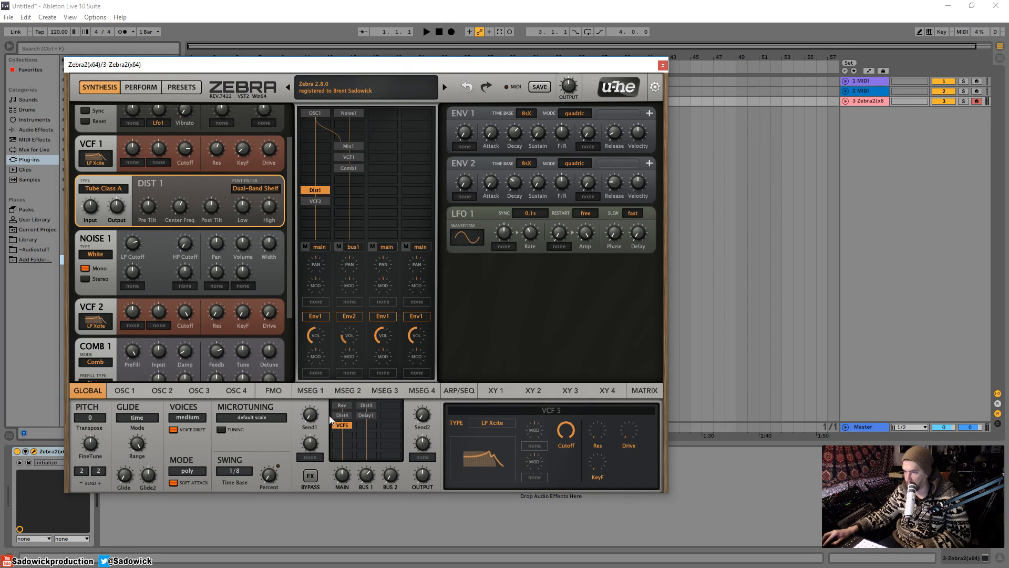
mouse_move(343, 413)
mouse_down()
mouse_move(339, 440)
mouse_move(342, 406)
mouse_move(340, 424)
mouse_up()
click(342, 405)
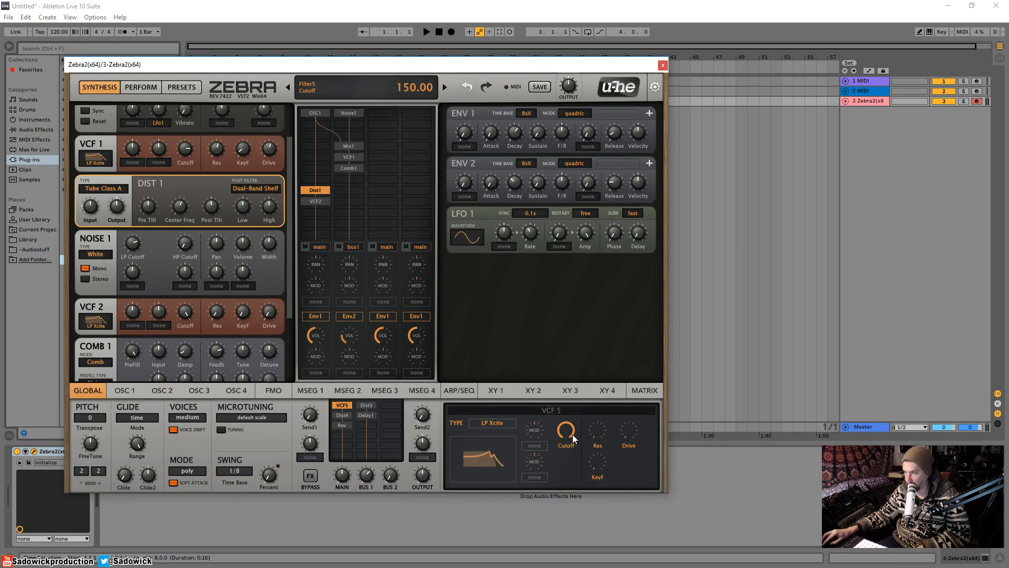
Step: Set VCF5's resonance to 46.50, sweep its cutoff to a setting below 55.00, and adjust the Env 2 sustain
drag(573, 434, 569, 484)
drag(595, 442, 594, 389)
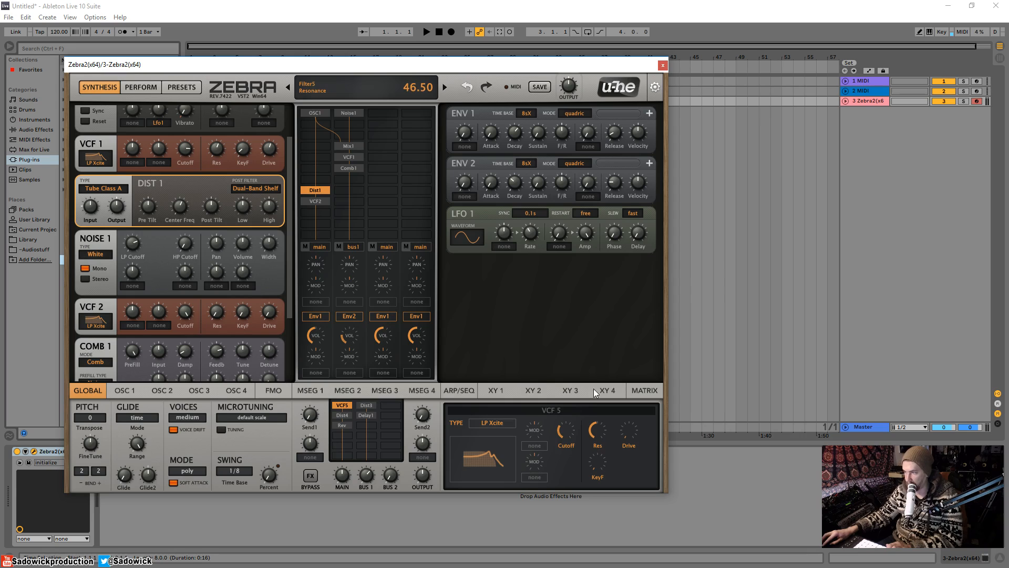
drag(565, 432, 569, 410)
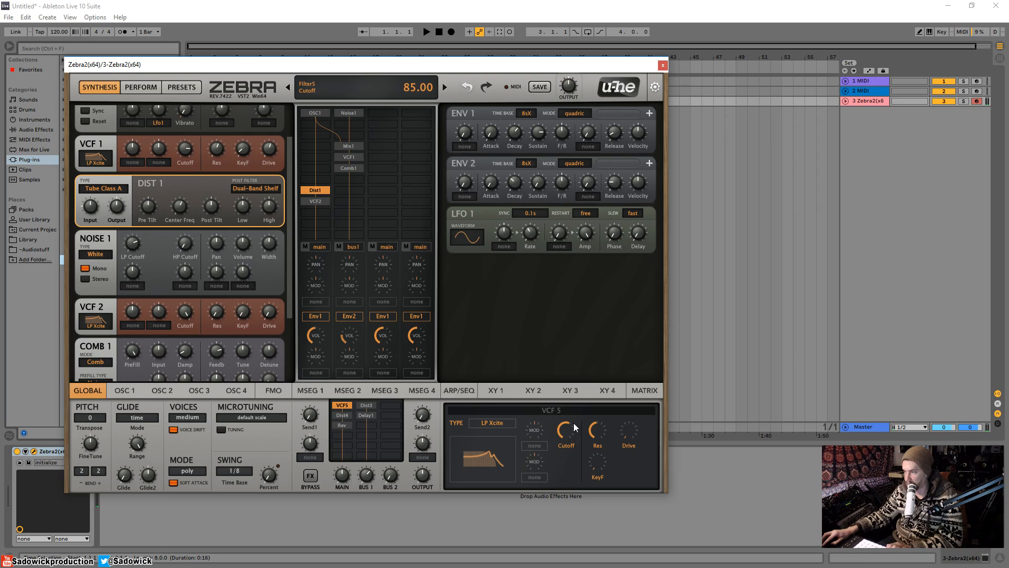
drag(568, 435, 570, 442)
mouse_move(539, 172)
mouse_down()
mouse_move(540, 152)
mouse_move(537, 183)
mouse_up()
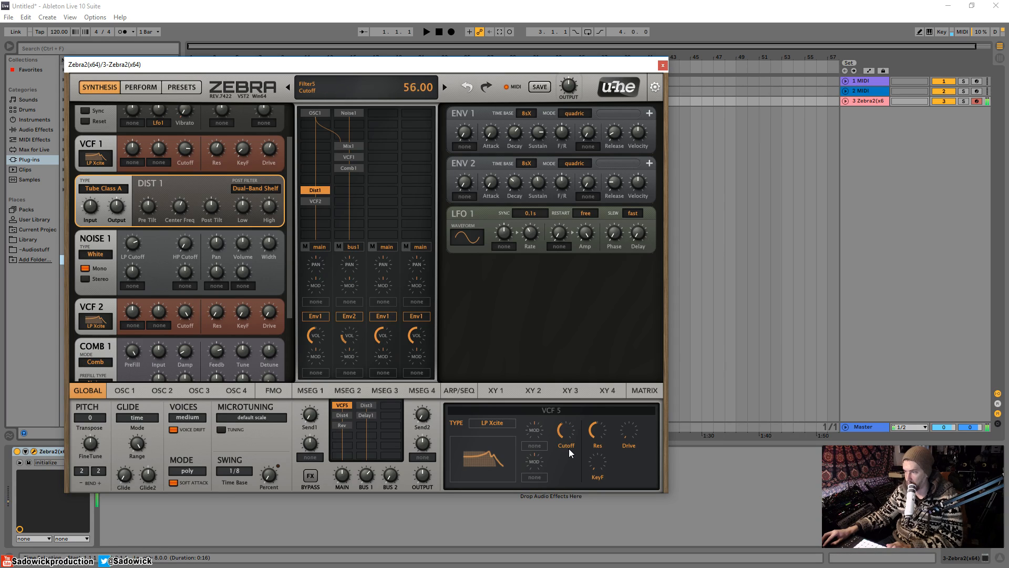
drag(569, 449, 573, 415)
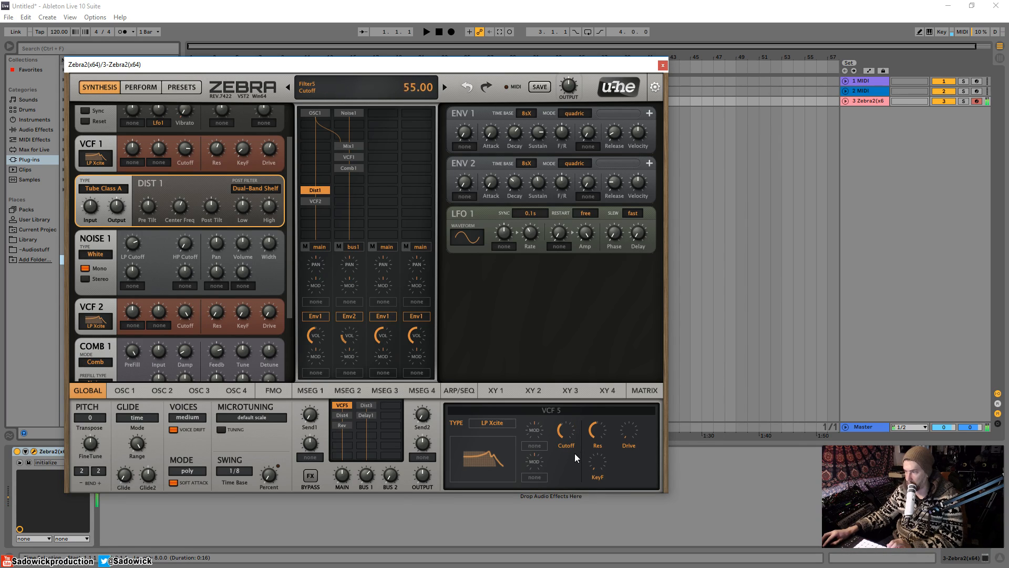
drag(575, 453, 573, 457)
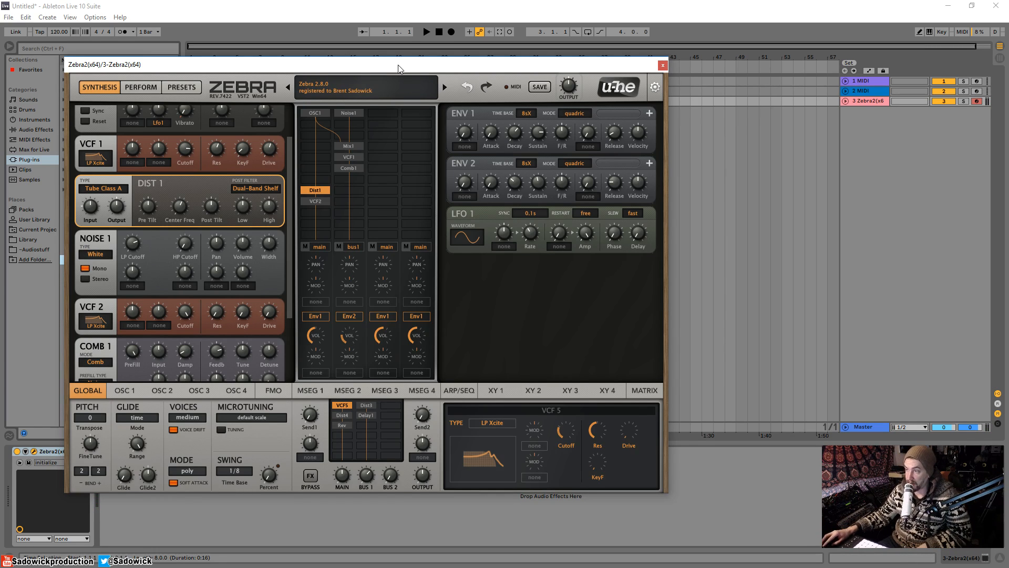
drag(398, 68, 394, 63)
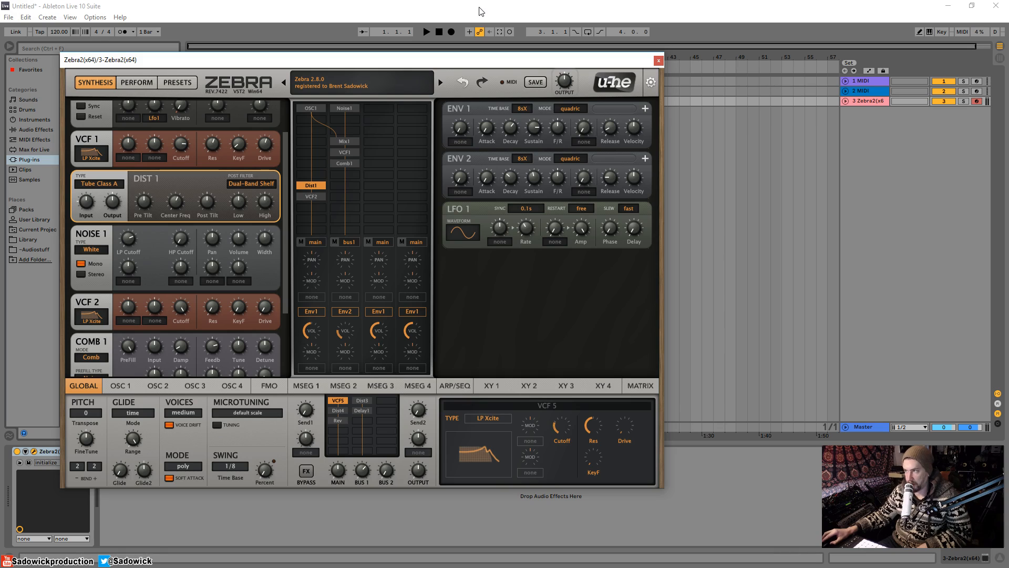